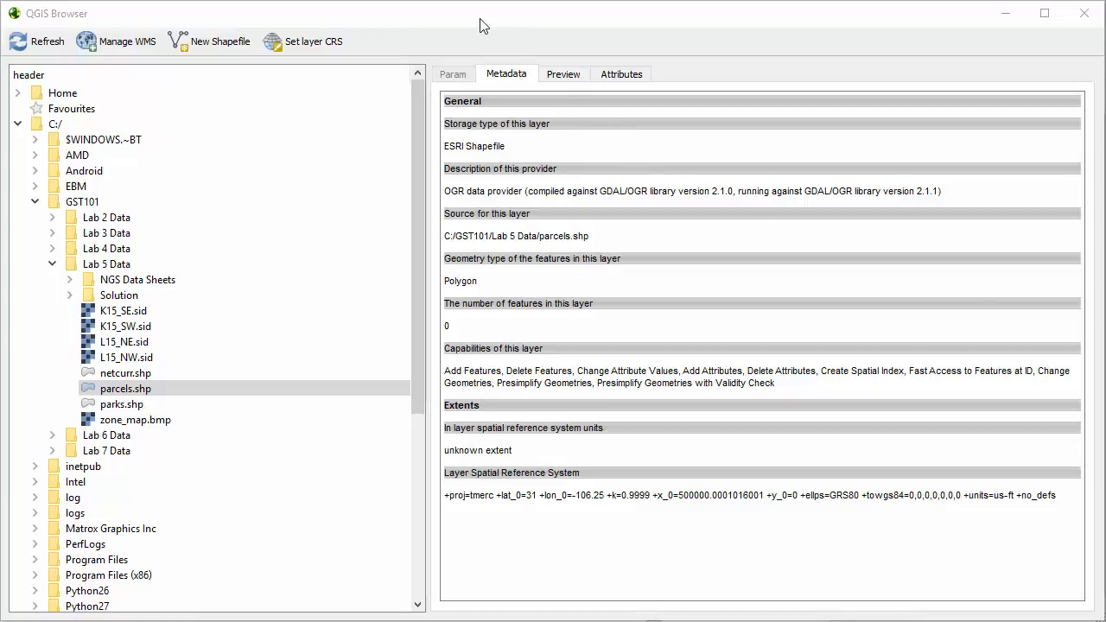
# Add the parcels.shp shapefile from the Lab 5 Data folder in QGIS Browser to the QGIS Desktop map project
pyautogui.moveTo(420, 21); pyautogui.dragTo(801, 19)
pyautogui.click(353, 15)
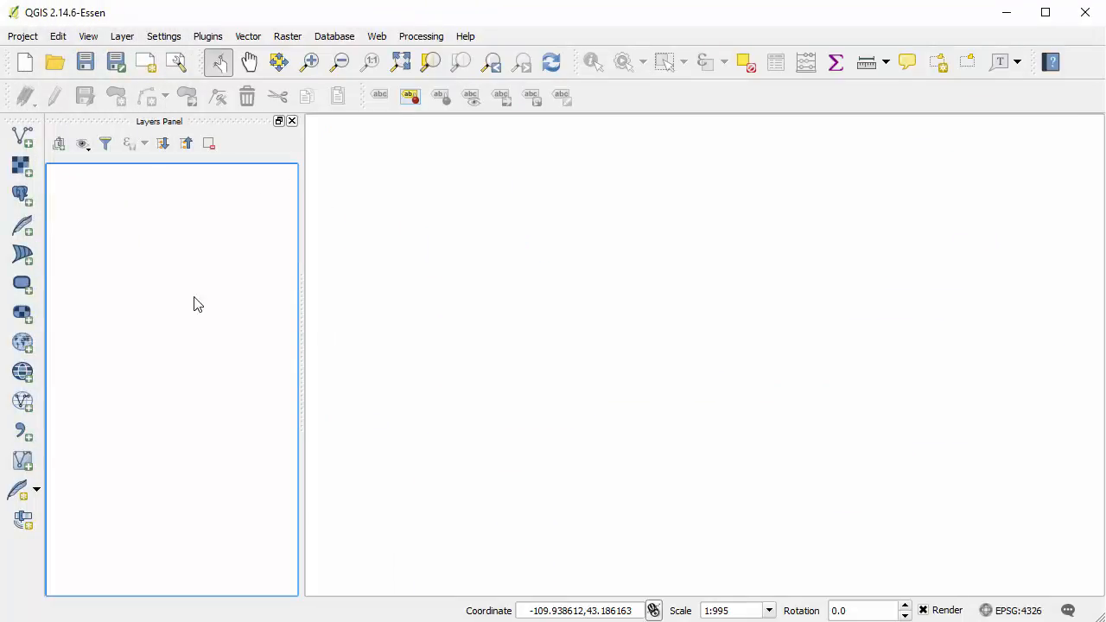
pyautogui.hotkey('alt', 'Tab')
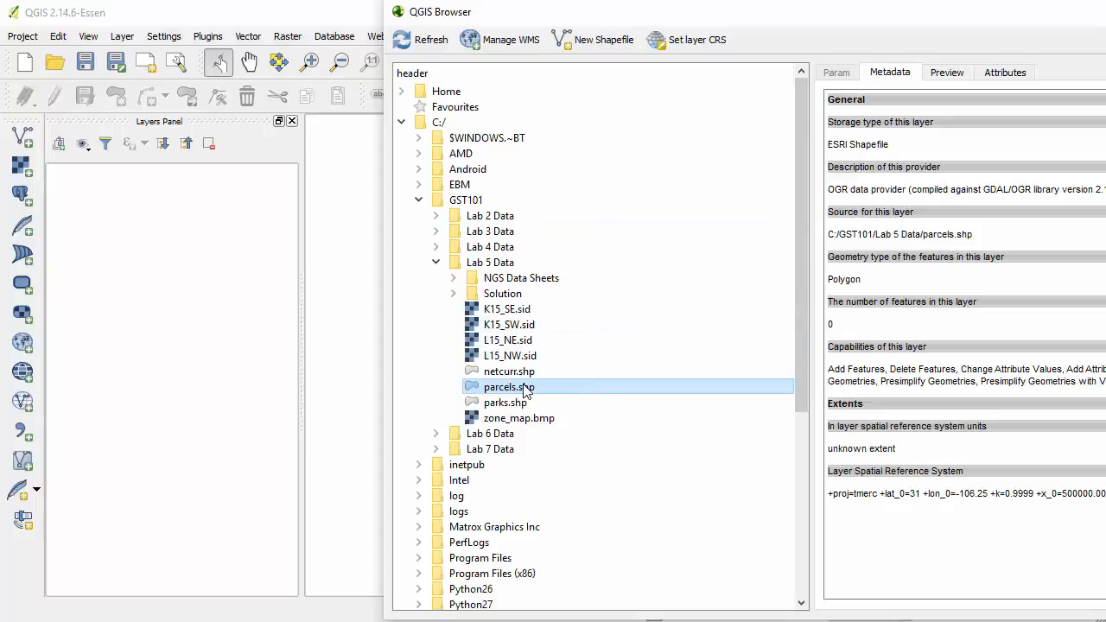
pyautogui.moveTo(525, 391); pyautogui.dragTo(230, 314)
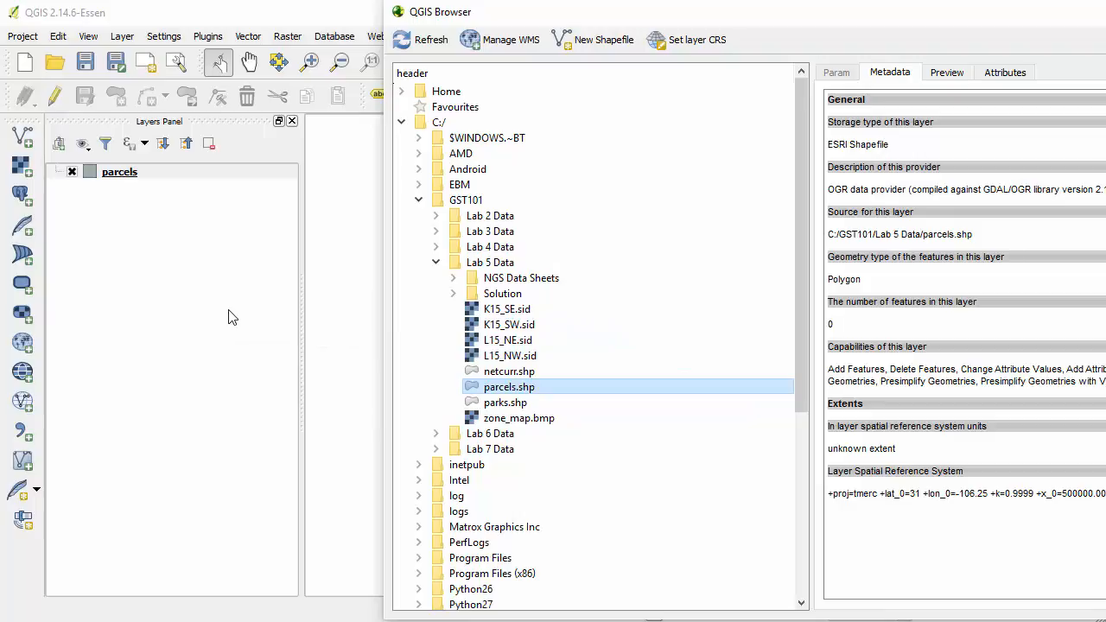
pyautogui.click(230, 317)
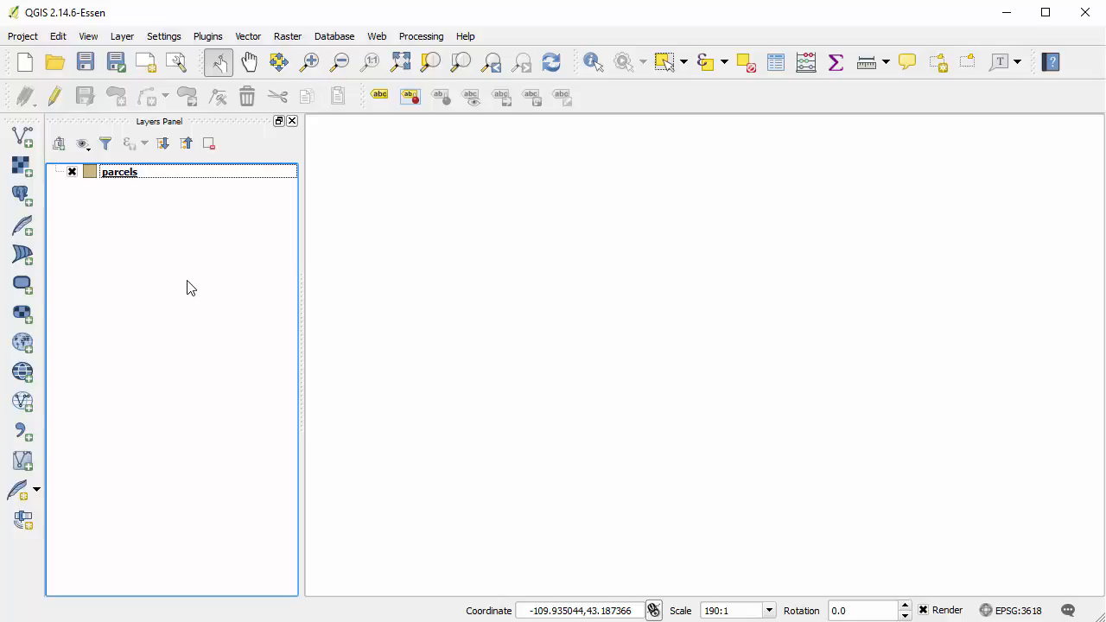
# Enable 'on the fly' CRS transformation in the project's properties
pyautogui.click(24, 39)
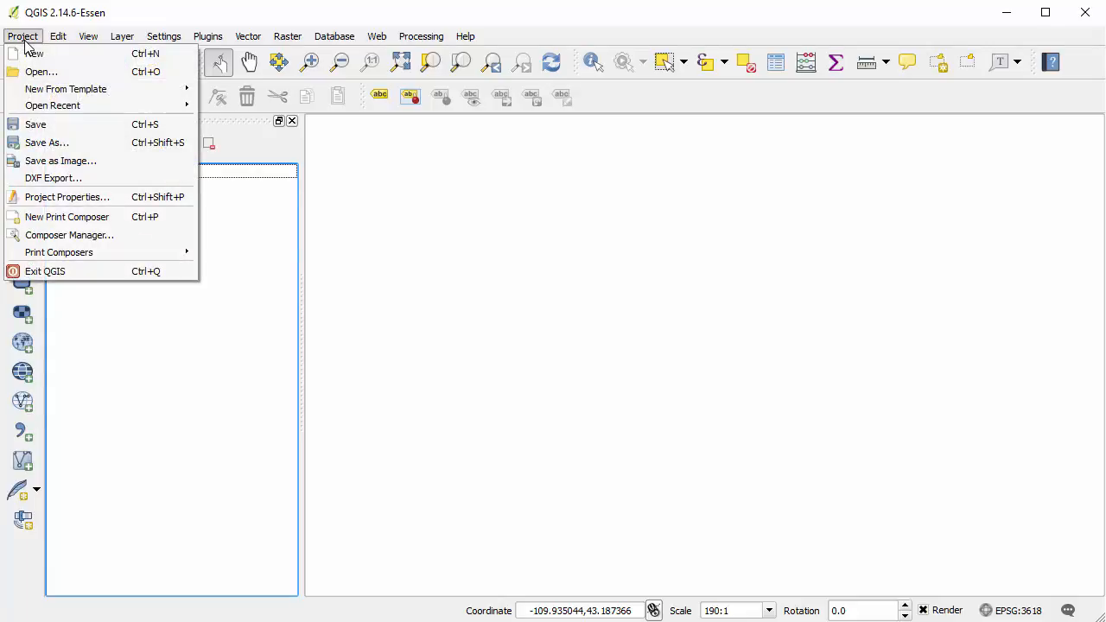
pyautogui.click(106, 204)
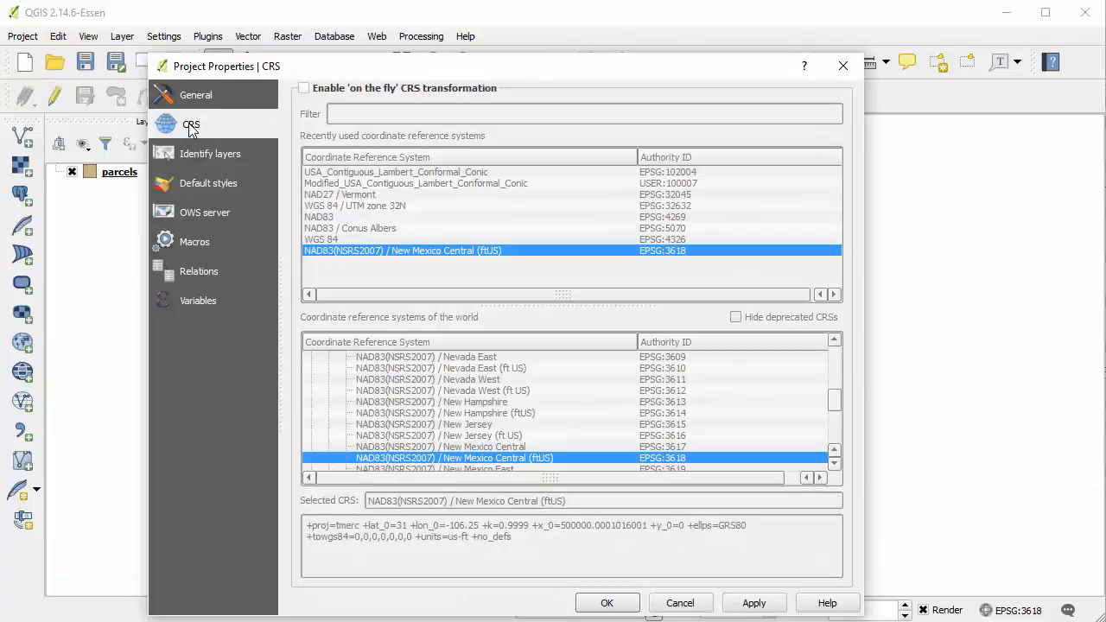
pyautogui.click(311, 91)
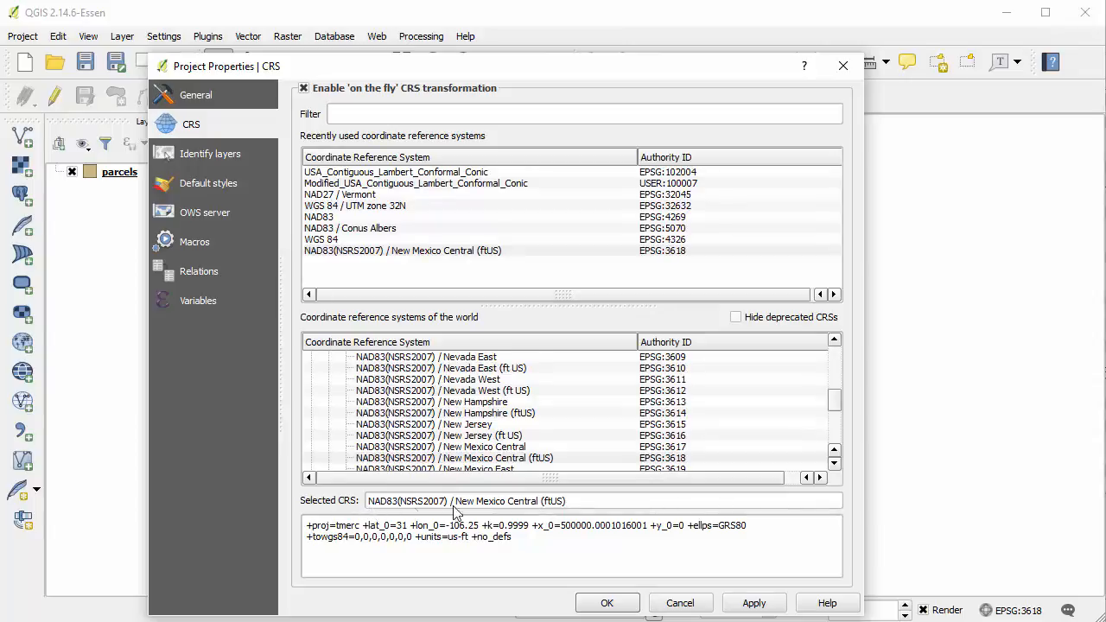
pyautogui.click(615, 603)
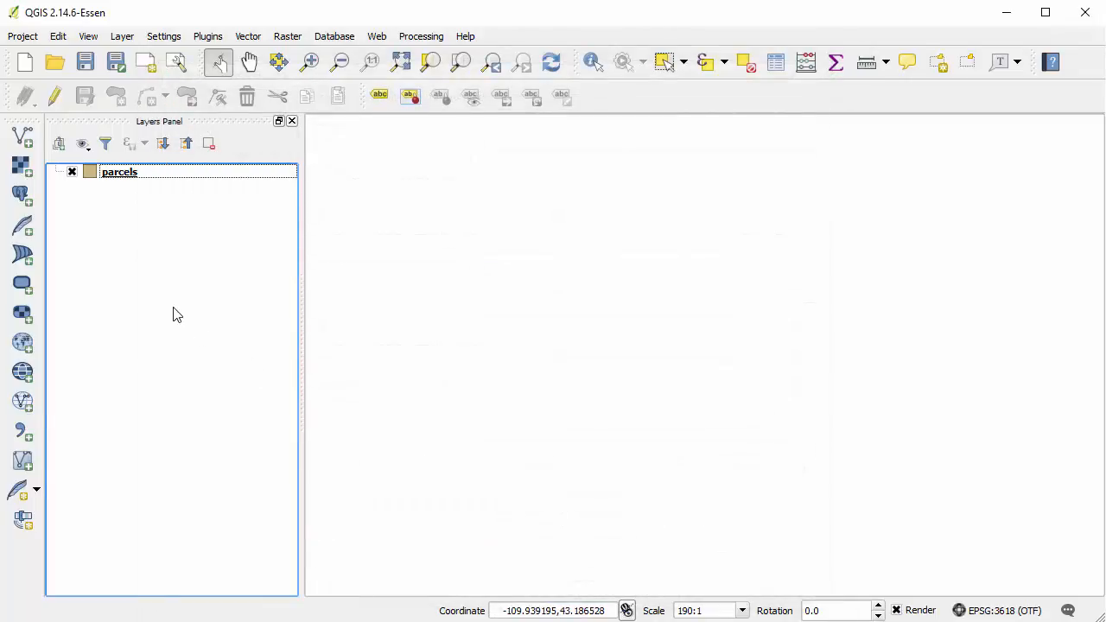
# Save the project as Lab 5 in the Lab 5 Data folder
pyautogui.click(87, 68)
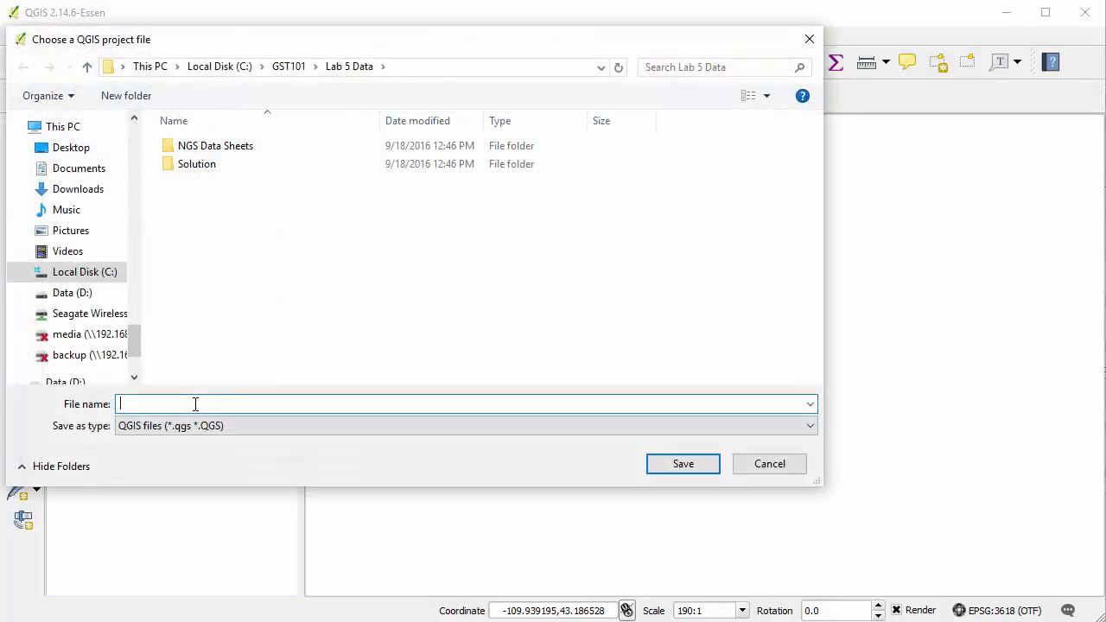
pyautogui.write('Lab 5')
pyautogui.press('Return')
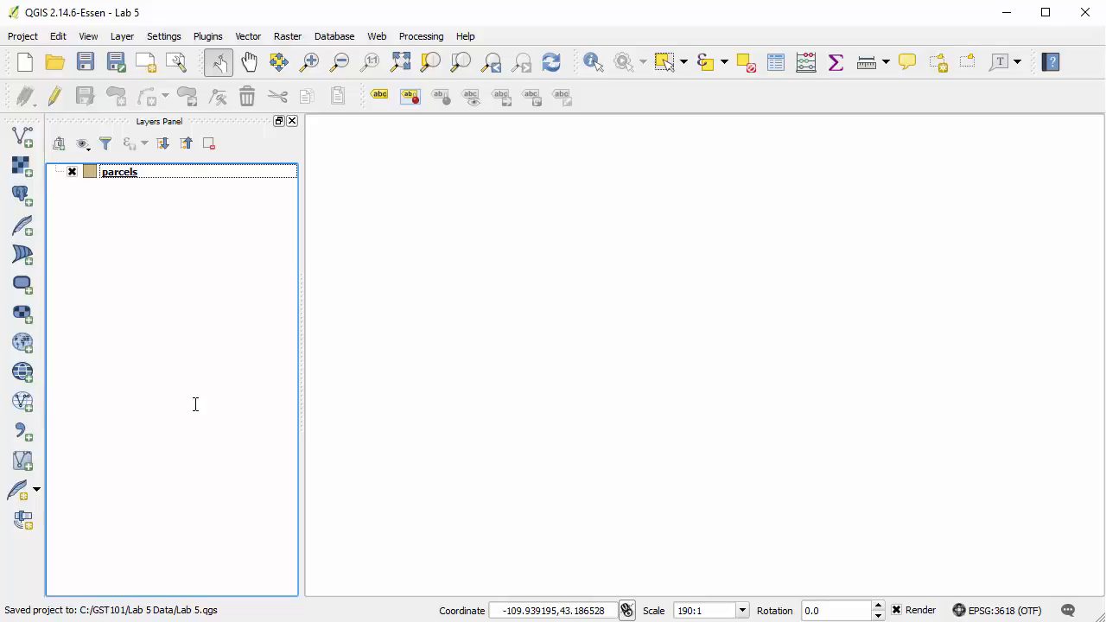
# Check that the Georeferencer GDAL plugin is enabled among the installed plugins
pyautogui.click(209, 36)
pyautogui.click(235, 55)
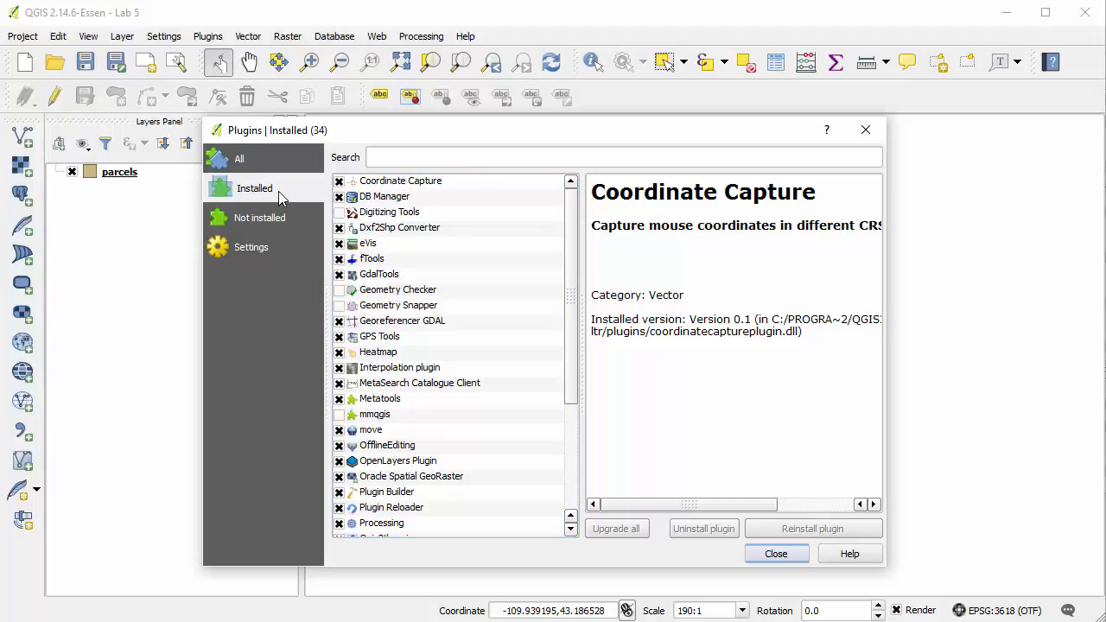
pyautogui.click(462, 320)
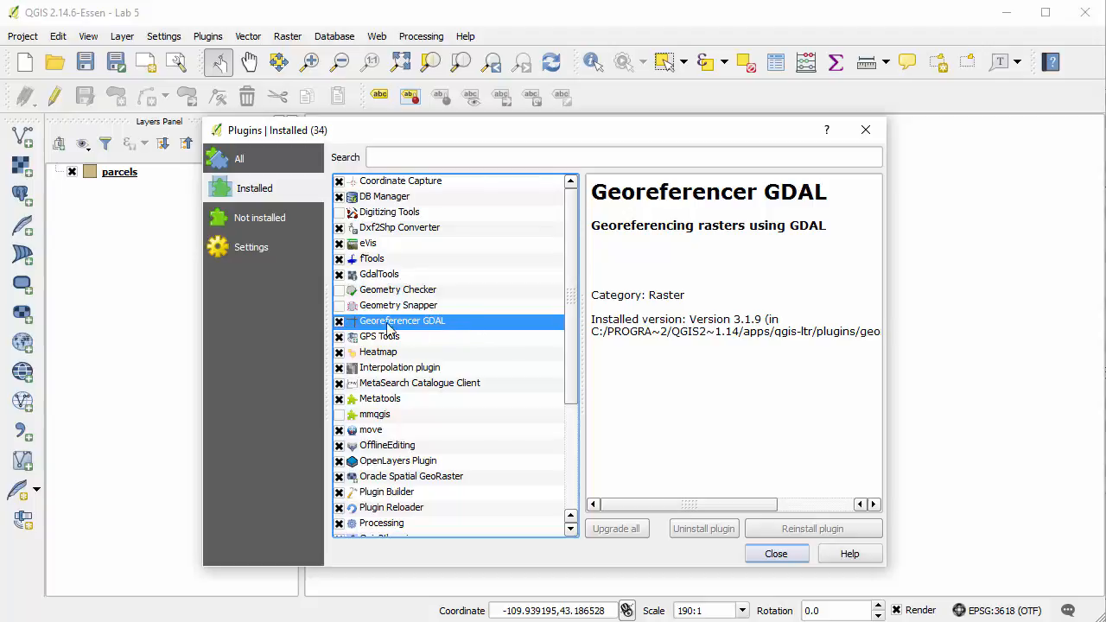
pyautogui.click(339, 324)
pyautogui.click(339, 324)
pyautogui.click(774, 555)
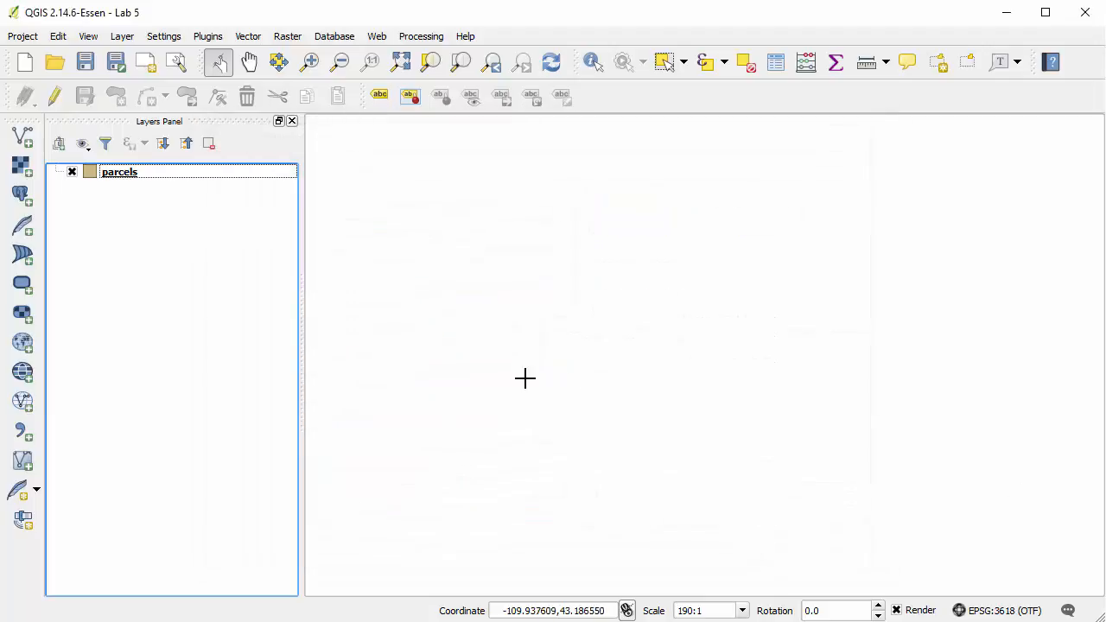
# Open the Georeferencer and load zone_map.bmp from the Lab 5 Data folder, without assigning a coordinate reference system
pyautogui.click(288, 35)
pyautogui.moveTo(317, 89)
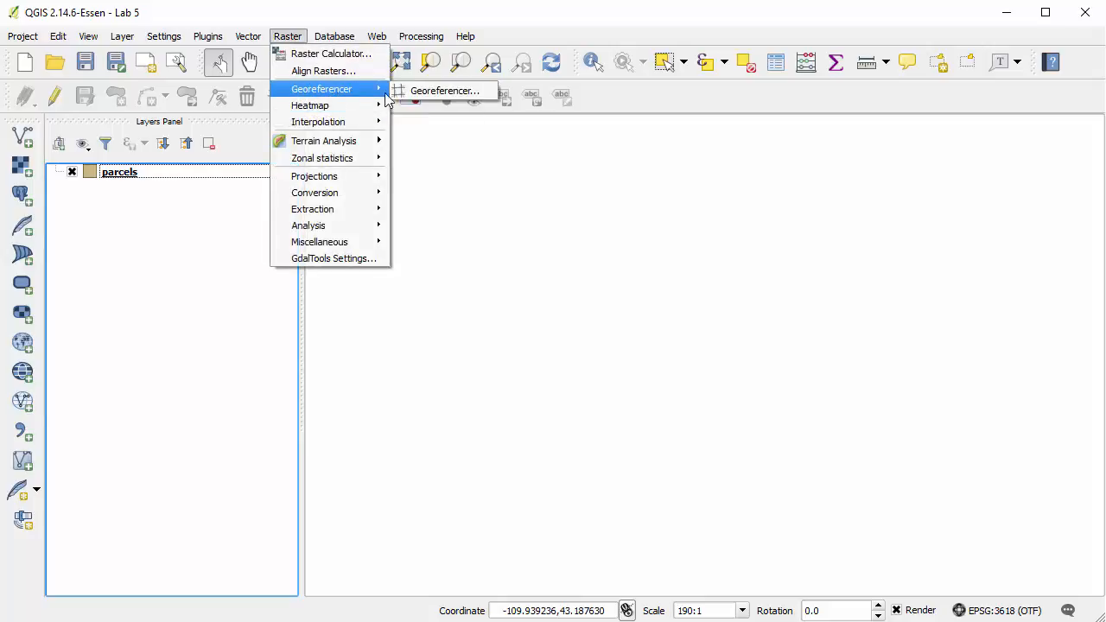
pyautogui.click(431, 90)
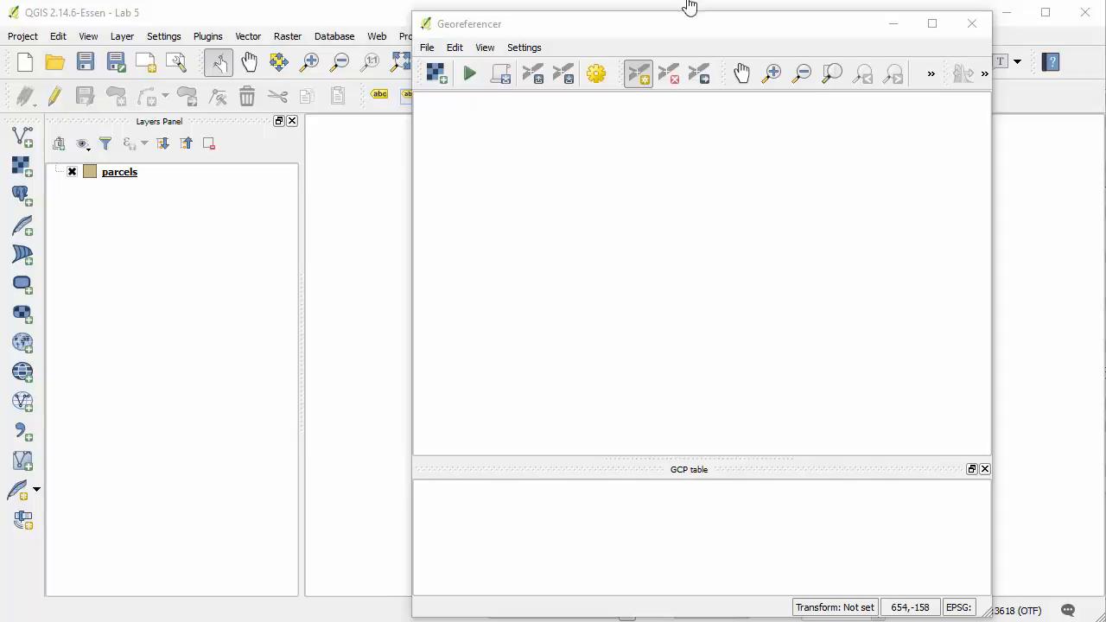
pyautogui.click(657, 26)
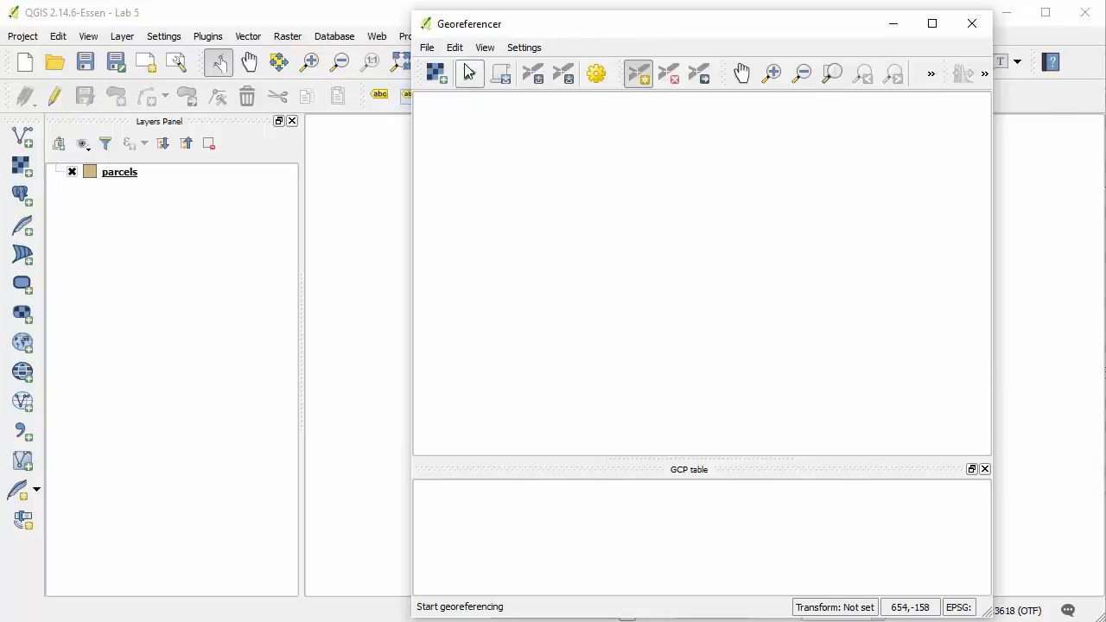
pyautogui.click(435, 75)
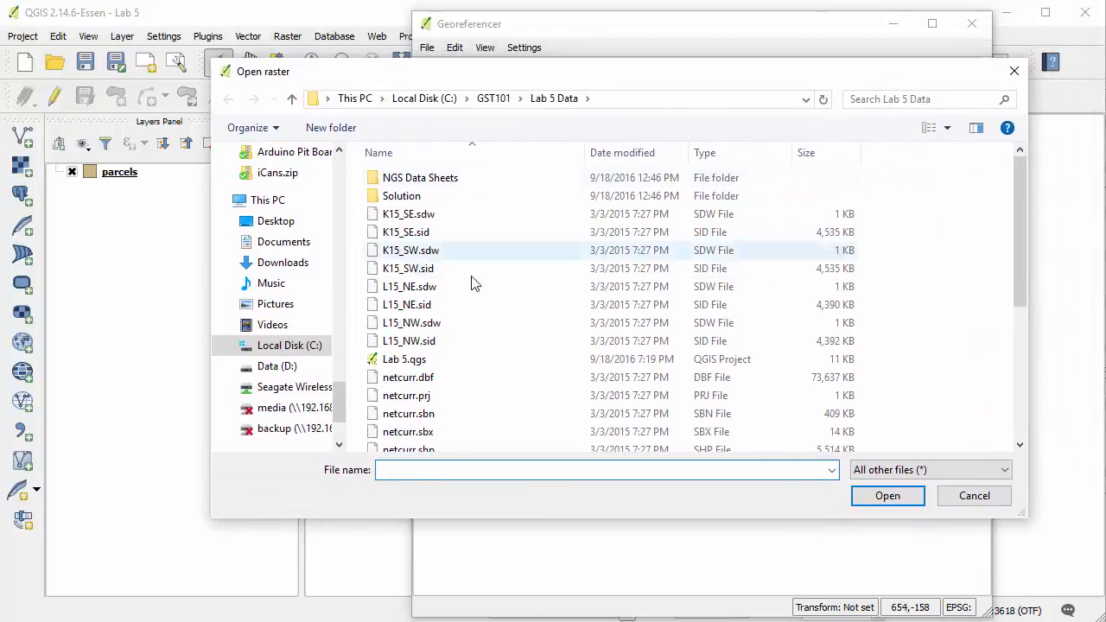
pyautogui.scroll(-5, 472, 333)
pyautogui.click(473, 439)
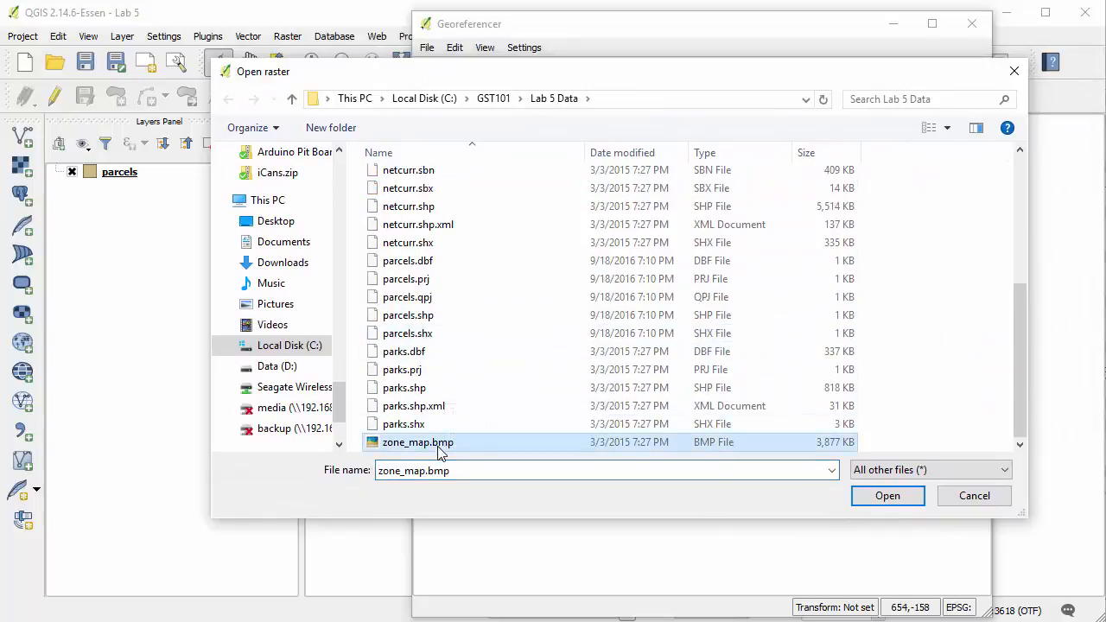
pyautogui.click(900, 498)
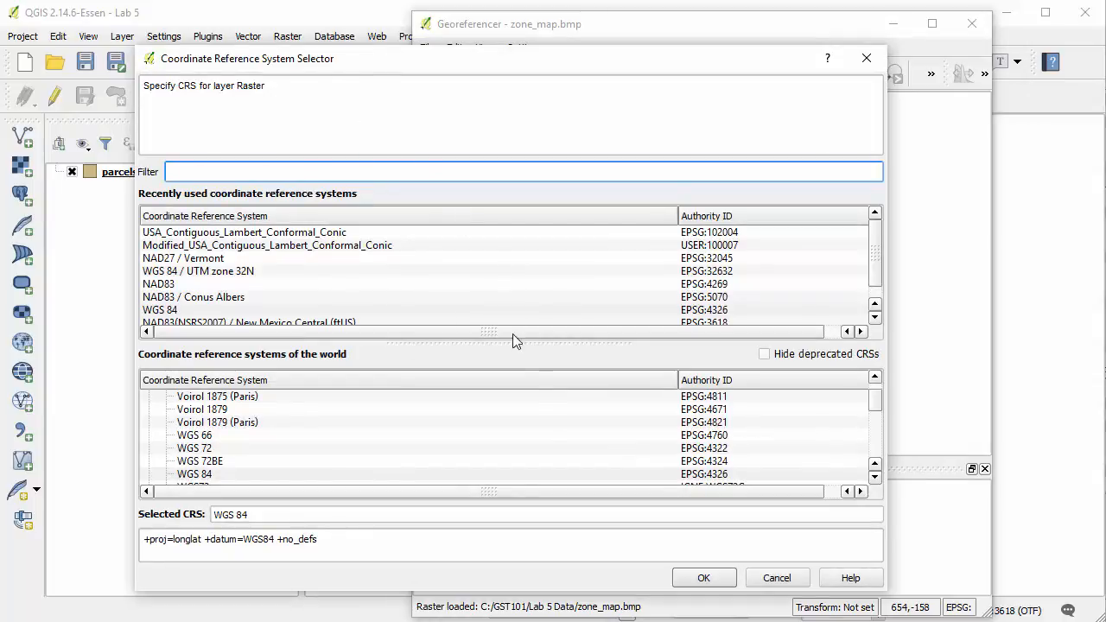
pyautogui.click(788, 582)
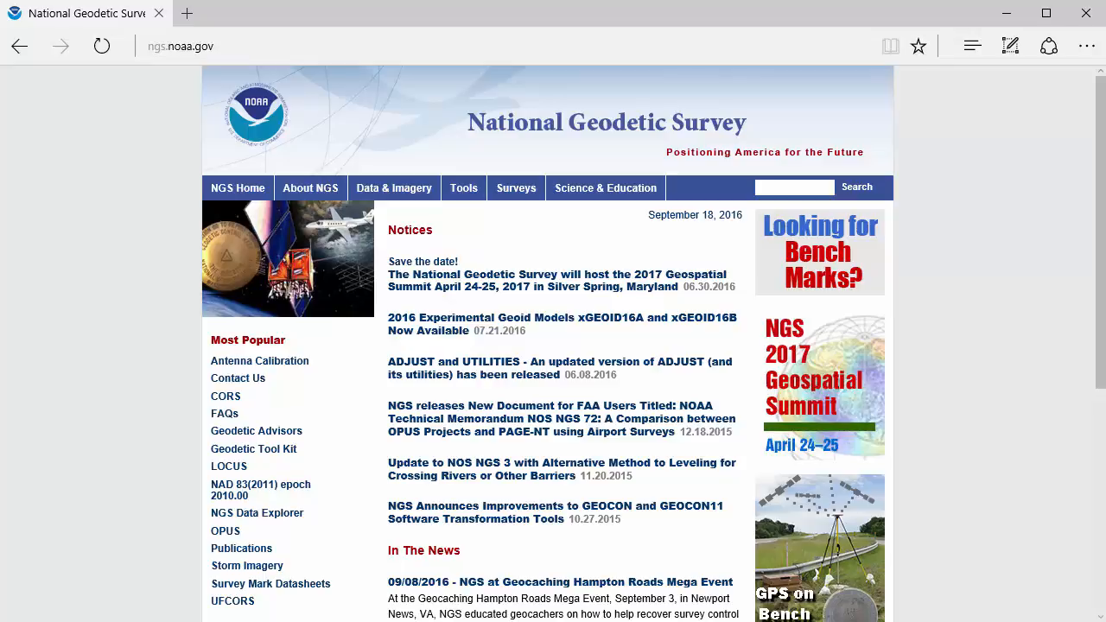
# On the National Geodetic Survey website in the browser, open the survey mark text datasheet search by station name
pyautogui.click(393, 188)
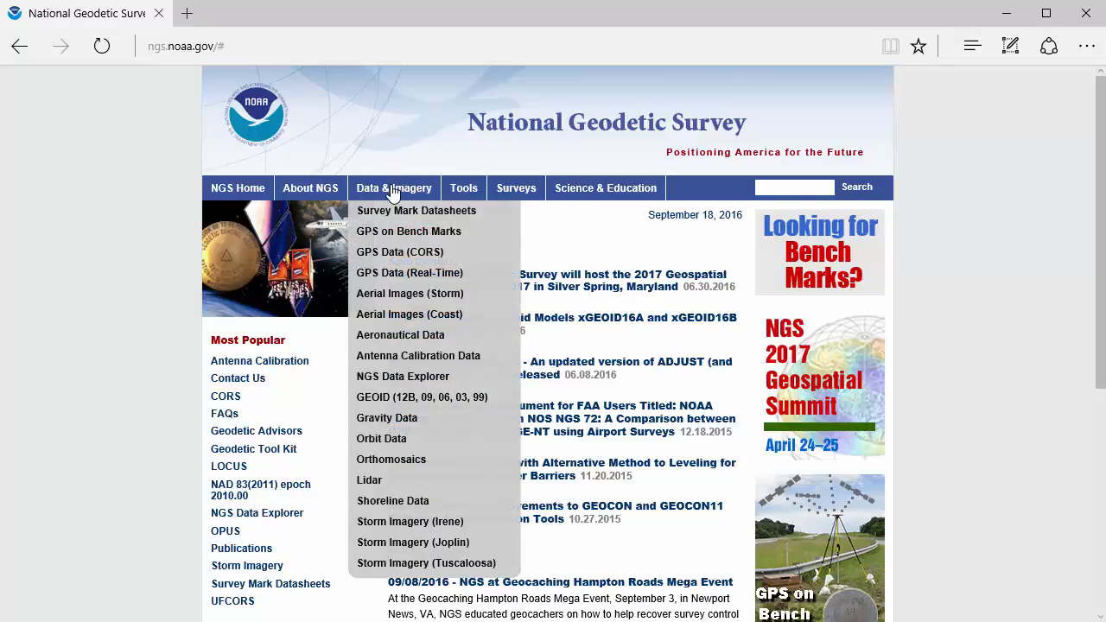
pyautogui.click(469, 216)
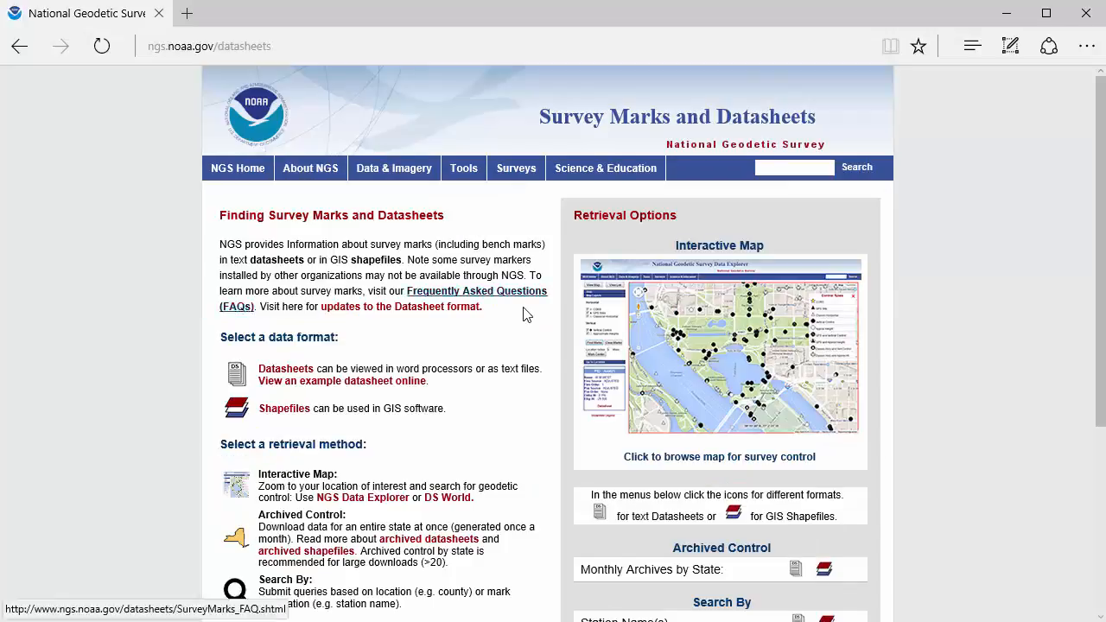
pyautogui.scroll(-2, 522, 313)
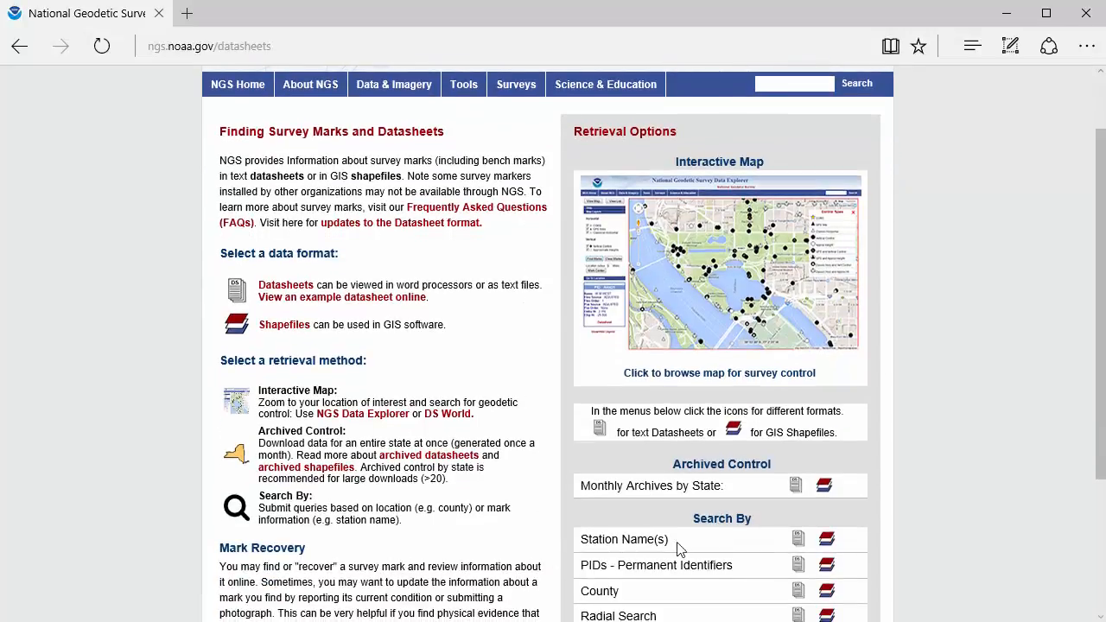
pyautogui.click(797, 542)
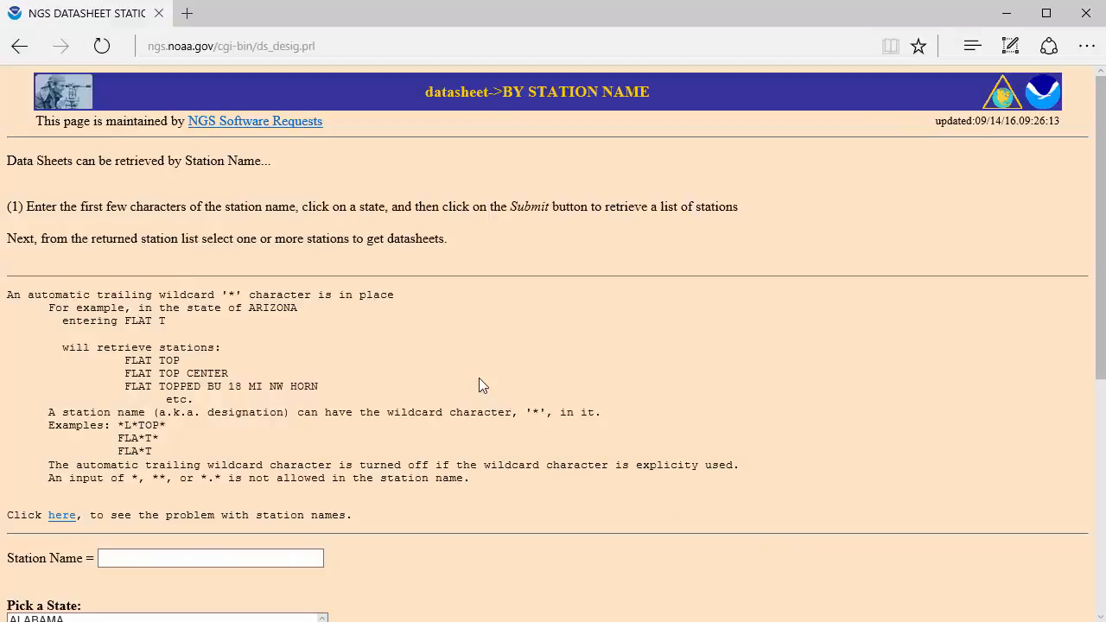
# Search the datasheets for station name I25 27 in the state of New Mexico
pyautogui.scroll(-4, 481, 385)
pyautogui.scroll(-1, 481, 385)
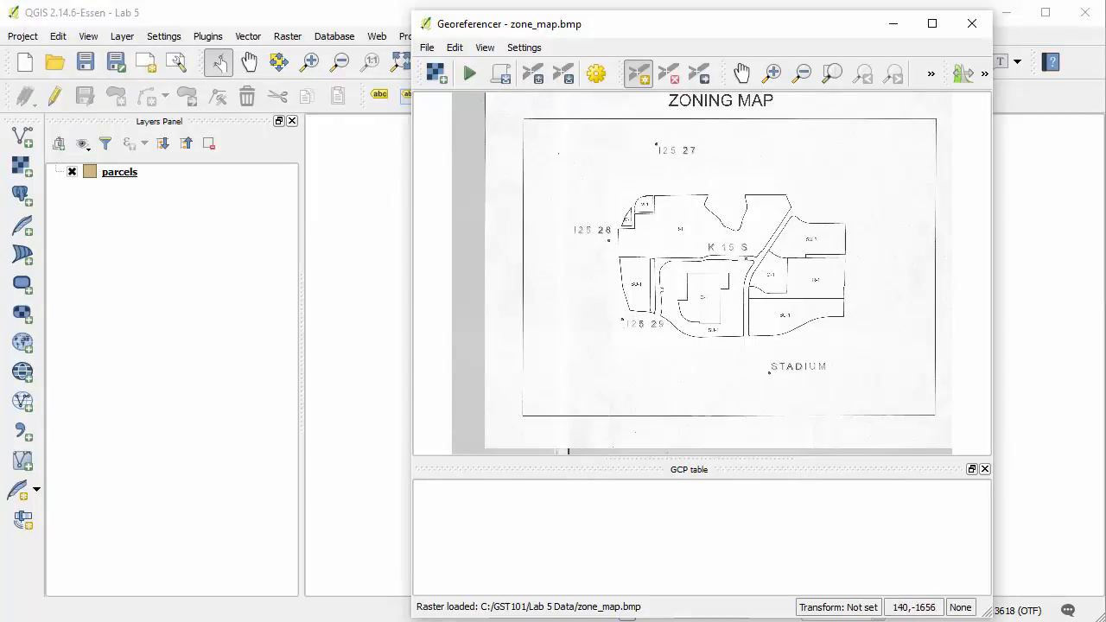
pyautogui.hotkey('alt', 'Tab')
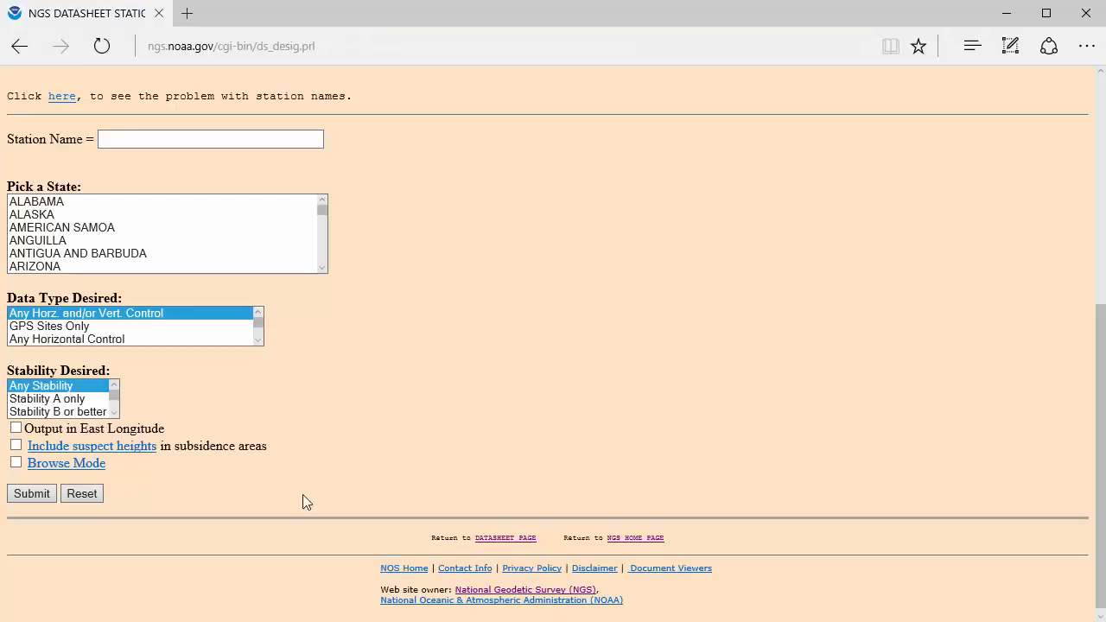
pyautogui.click(232, 141)
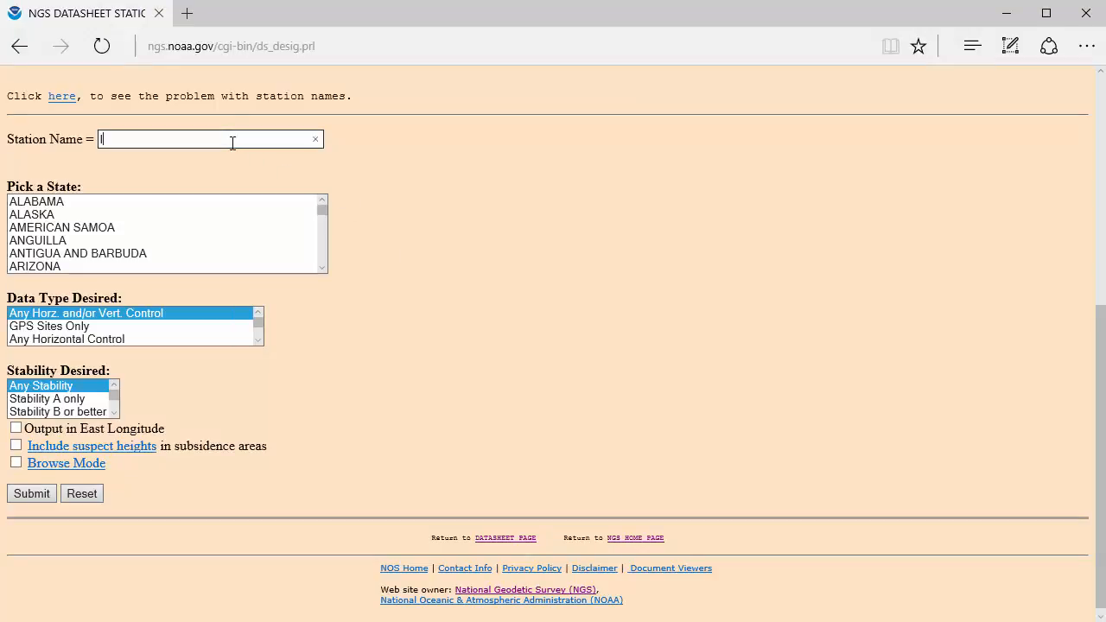
pyautogui.write('I25 27')
pyautogui.click(321, 254)
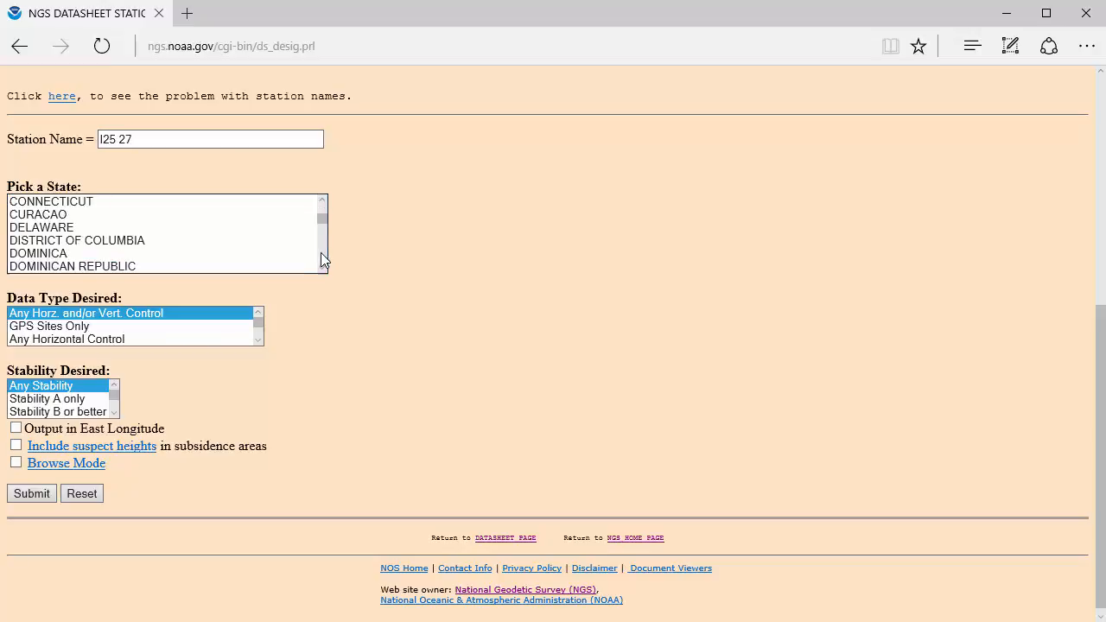
pyautogui.click(324, 259)
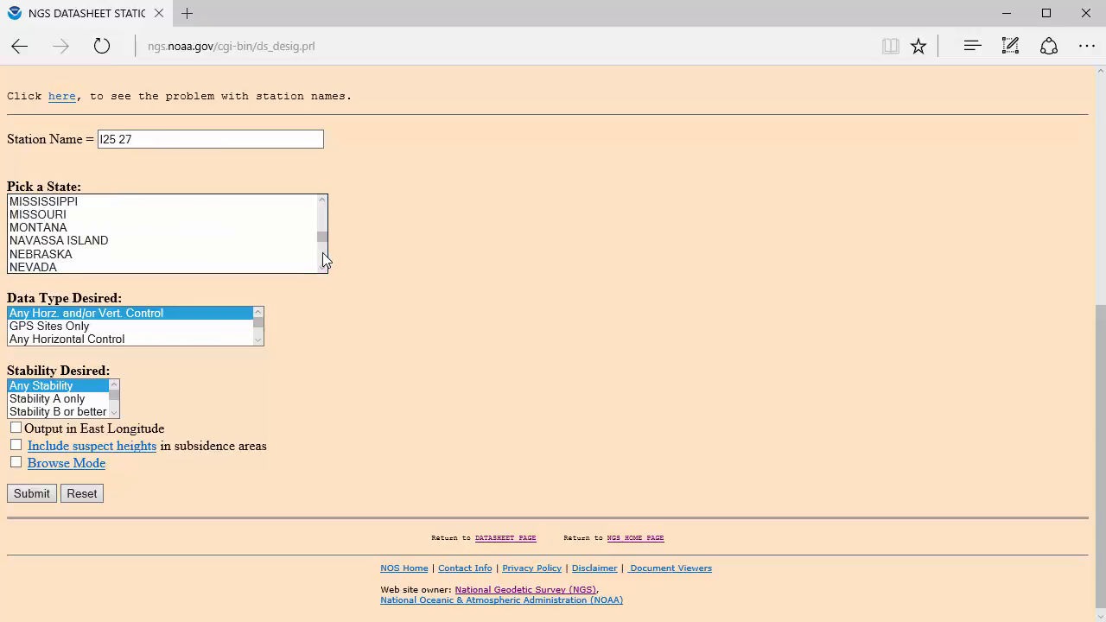
pyautogui.click(322, 260)
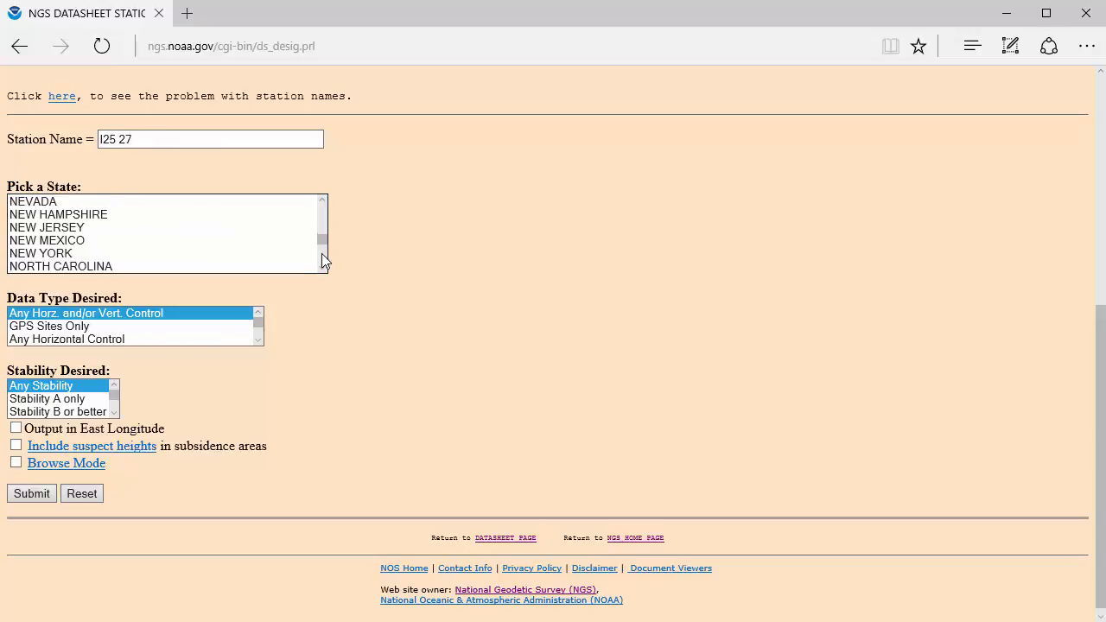
pyautogui.click(59, 241)
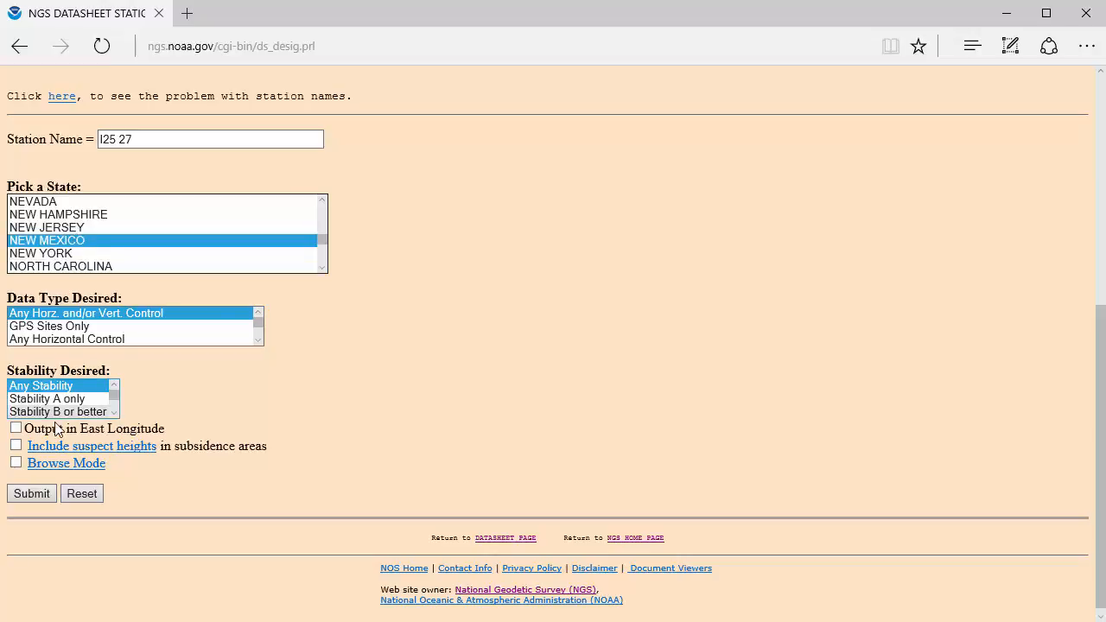
pyautogui.click(34, 493)
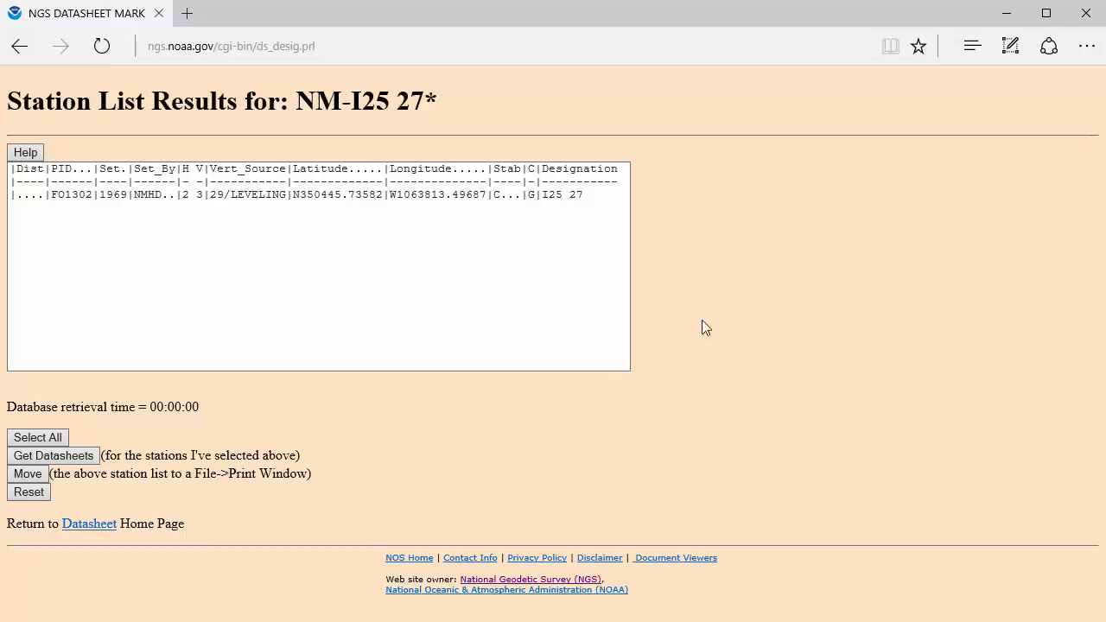
# Retrieve the datasheet for station I25 27 and examine its New Mexico Central state plane coordinates
pyautogui.click(51, 195)
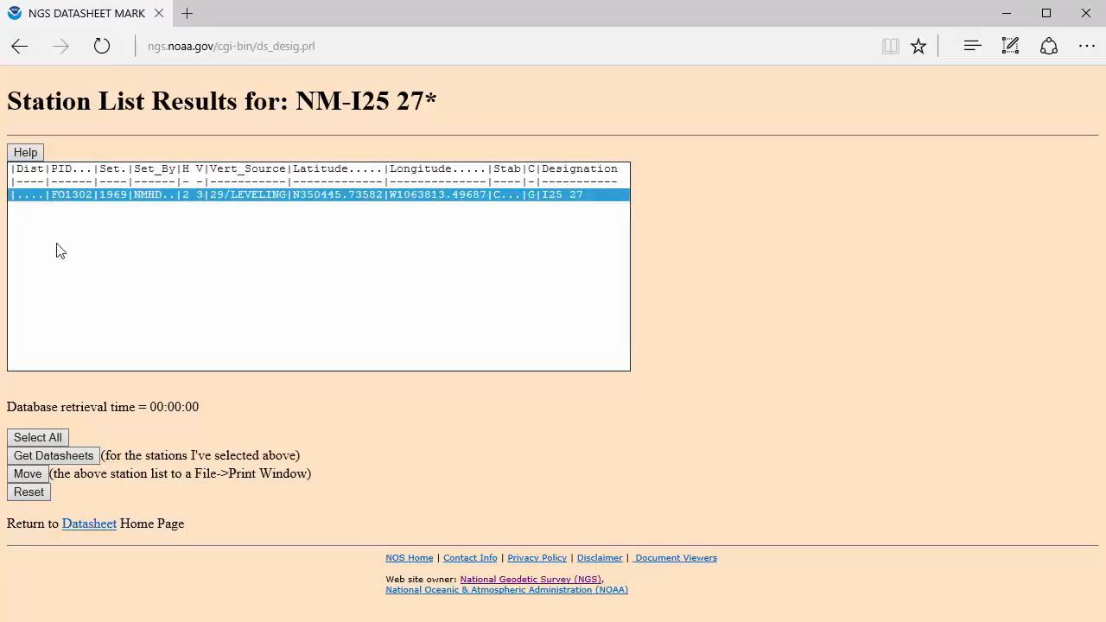
pyautogui.click(82, 456)
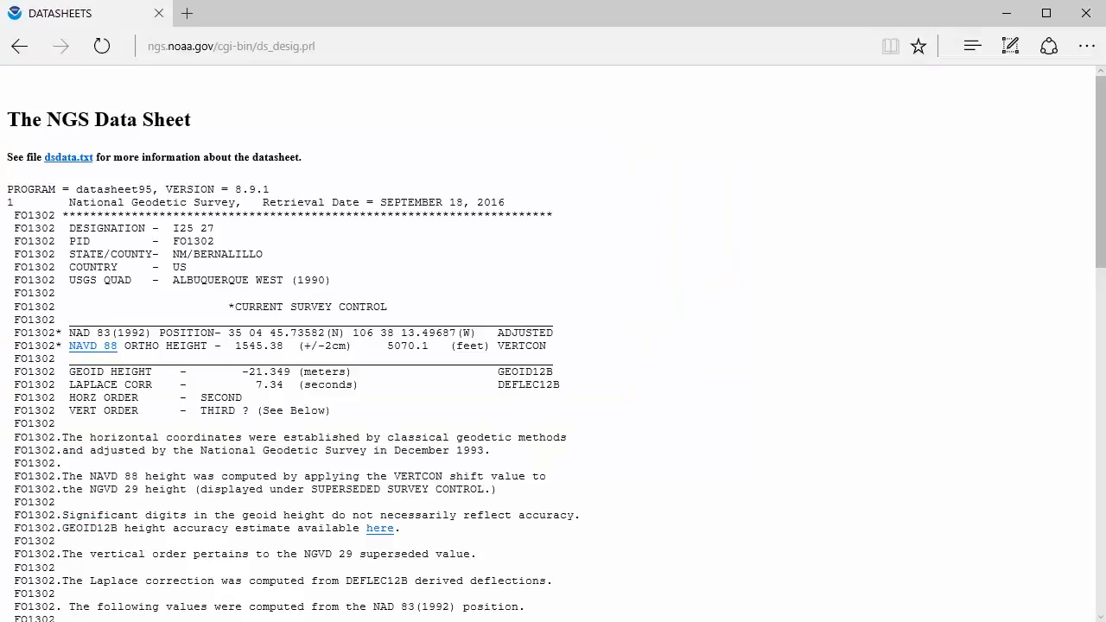
pyautogui.scroll(-4, 615, 384)
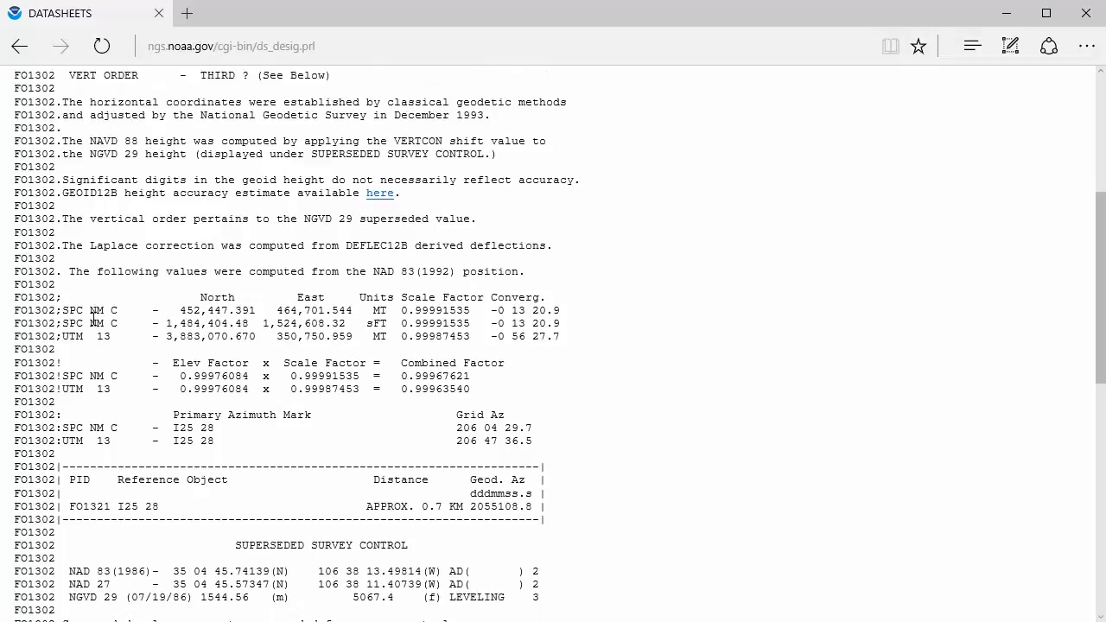
# Examine the survey-feet New Mexico Central state plane row of the I25 27 datasheet, noting its units and its north and east coordinates
pyautogui.moveTo(568, 332); pyautogui.dragTo(23, 330)
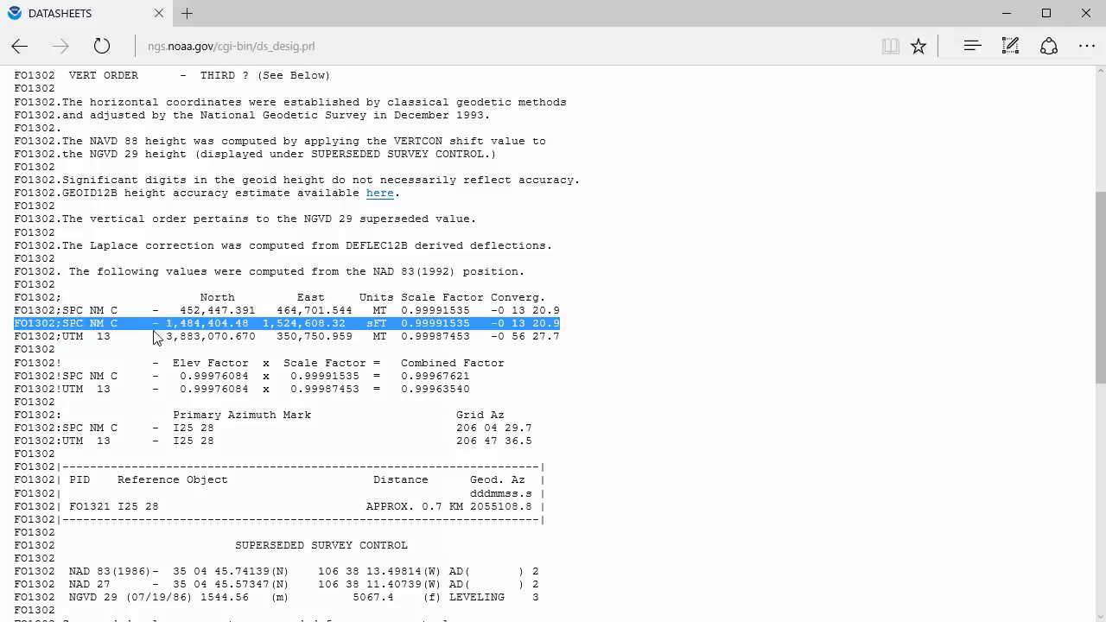
pyautogui.click(362, 328)
pyautogui.moveTo(370, 323); pyautogui.dragTo(389, 322)
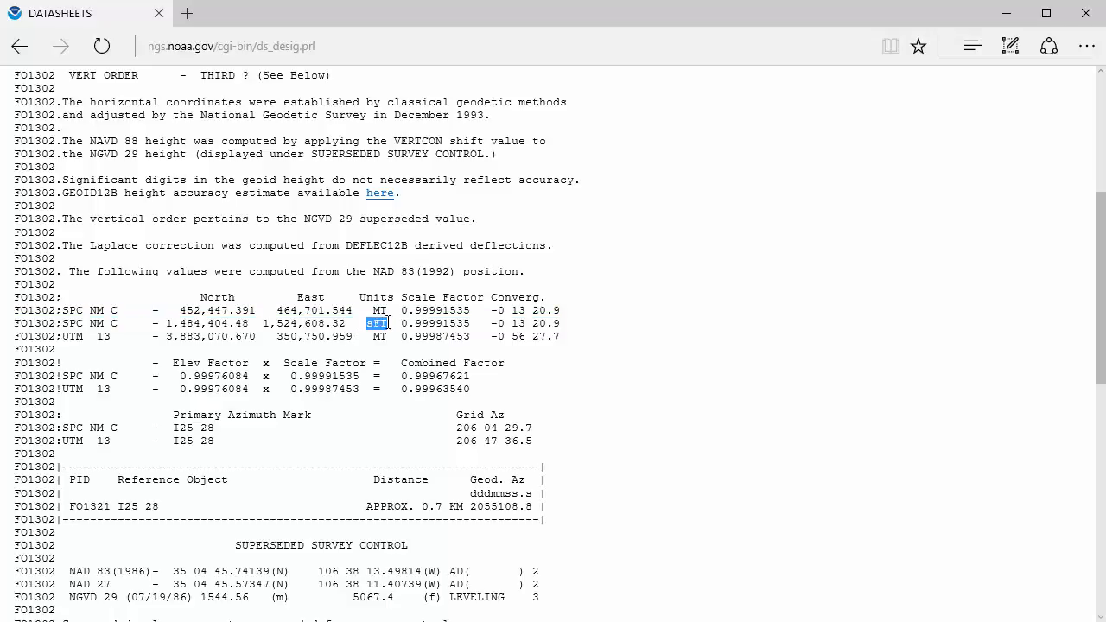
pyautogui.click(389, 323)
pyautogui.moveTo(166, 324); pyautogui.dragTo(346, 324)
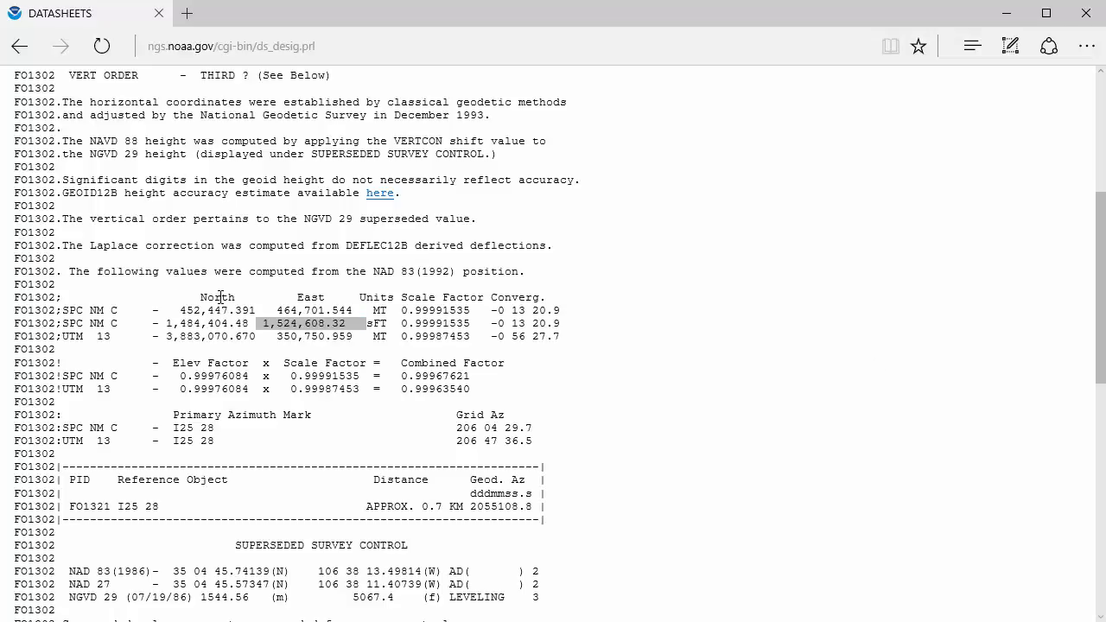
pyautogui.click(159, 317)
pyautogui.doubleClick(154, 325)
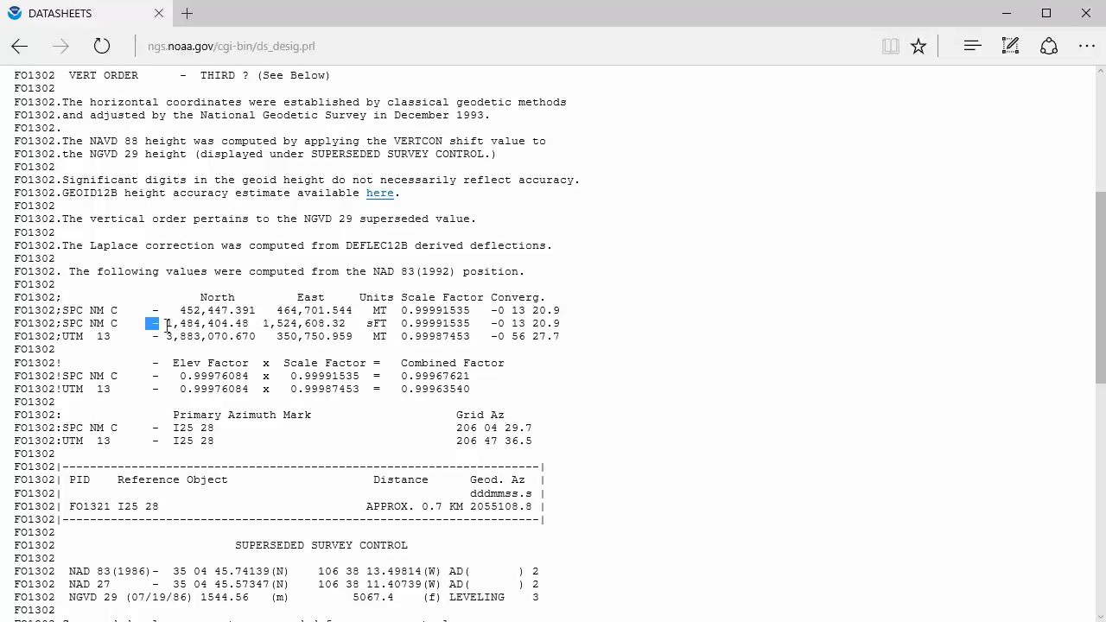
pyautogui.moveTo(165, 321); pyautogui.dragTo(259, 326)
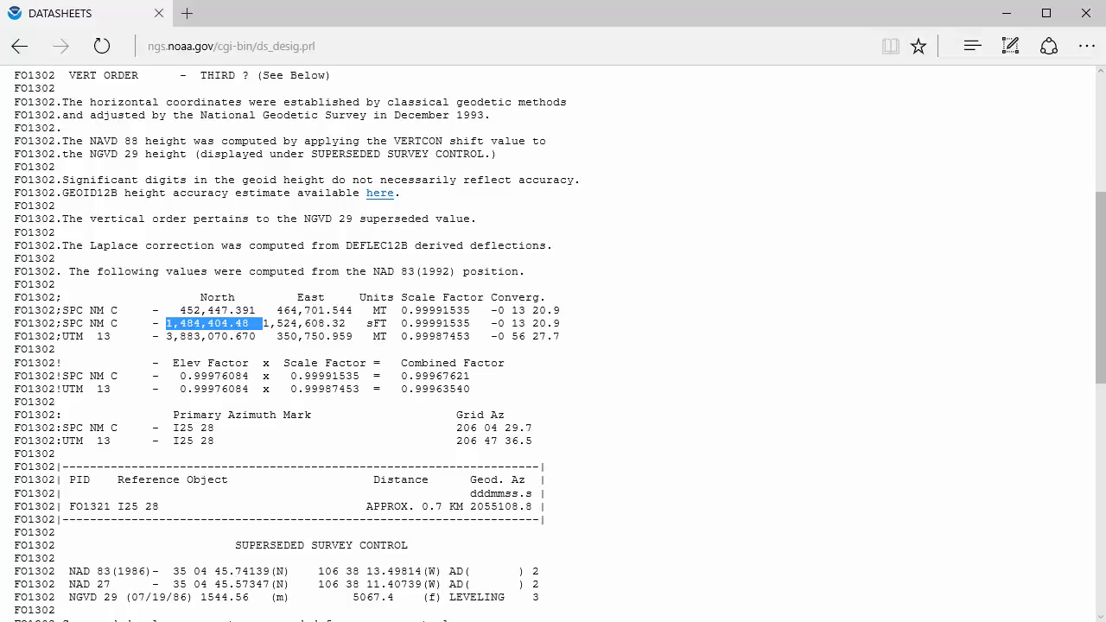
pyautogui.hotkey('alt', 'Tab')
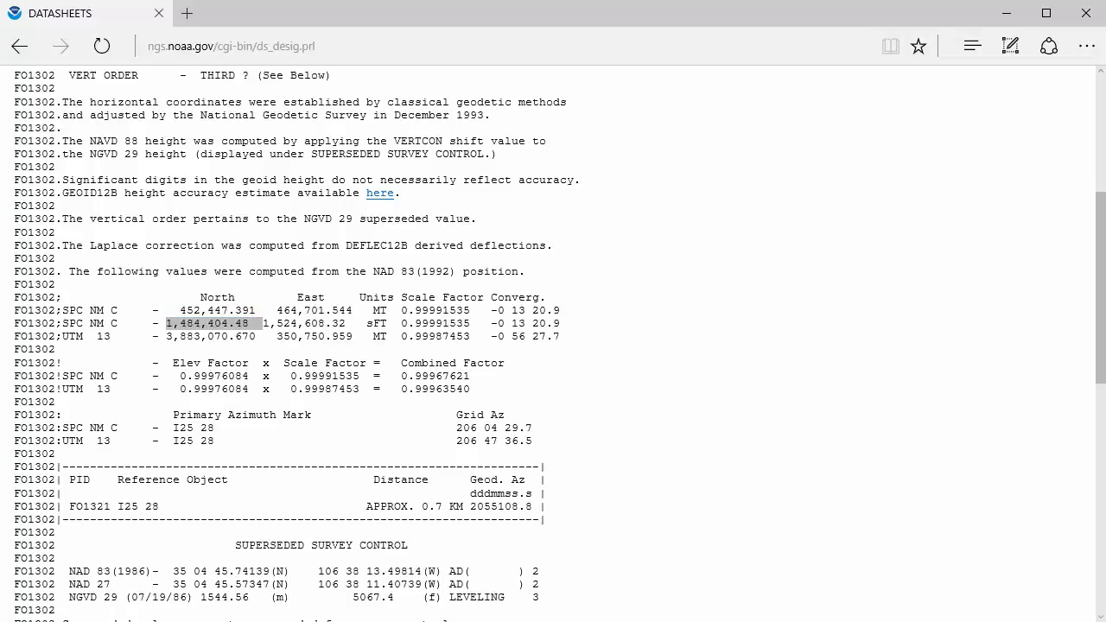
pyautogui.click(228, 315)
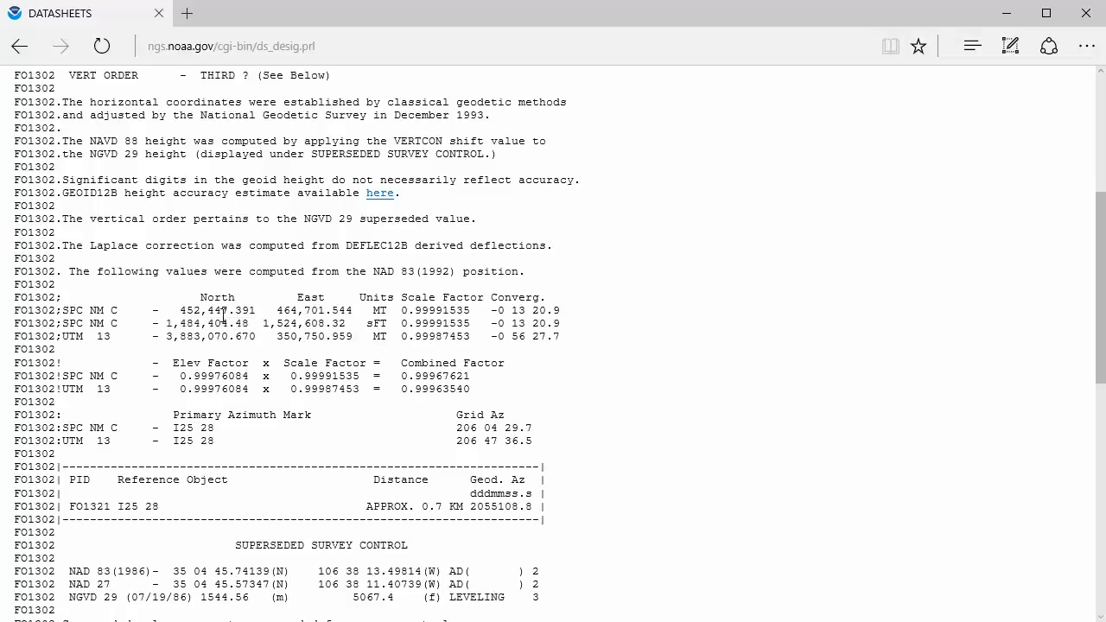
pyautogui.moveTo(156, 324); pyautogui.dragTo(344, 328)
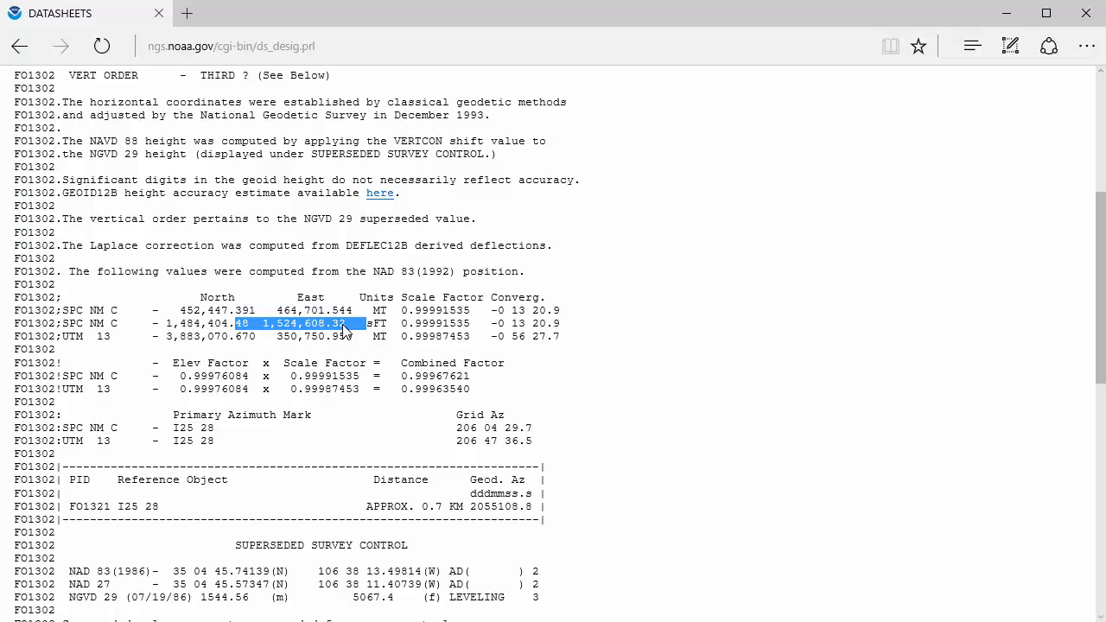
pyautogui.click(344, 329)
# Return to the station name search form and search for station I25 28 in New Mexico
pyautogui.hotkey('alt', 'Left')
pyautogui.hotkey('alt', 'Left')
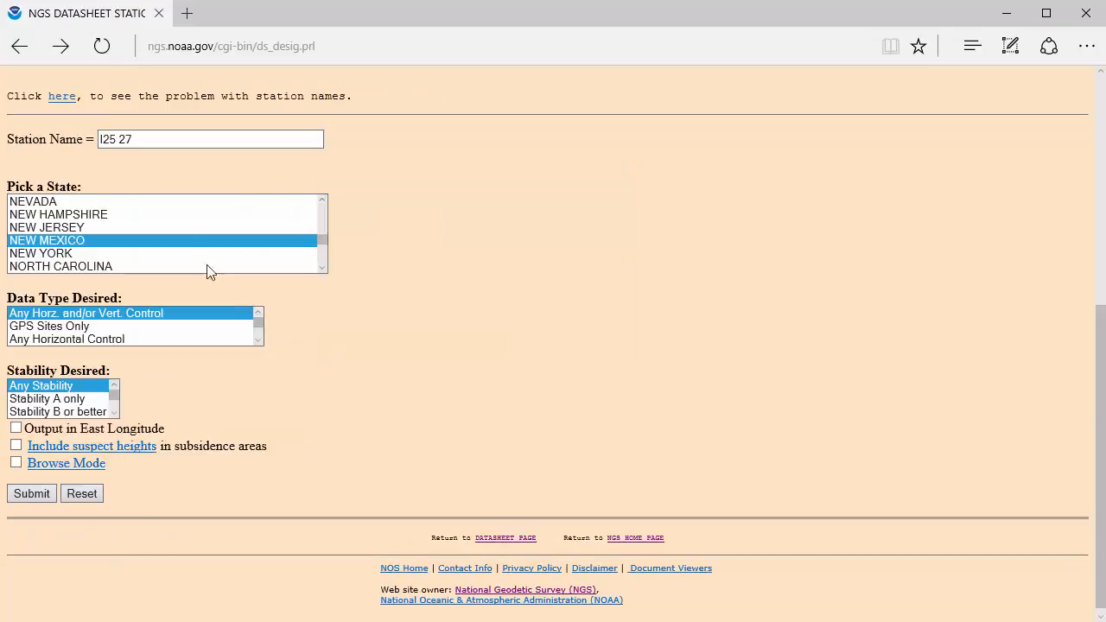
pyautogui.click(166, 141)
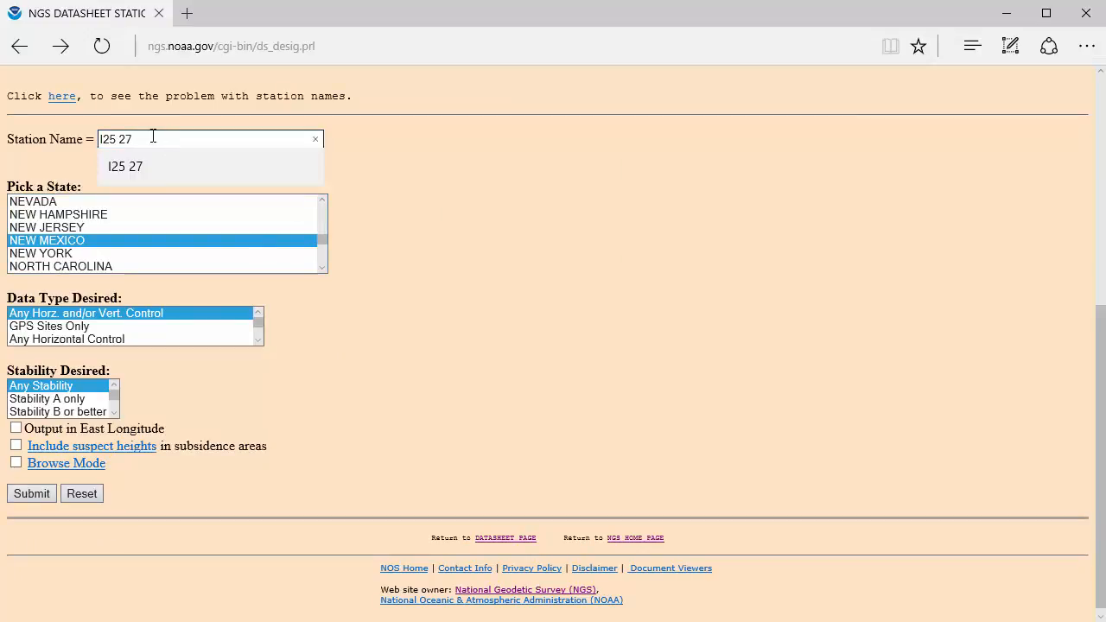
pyautogui.doubleClick(125, 139)
pyautogui.write('28')
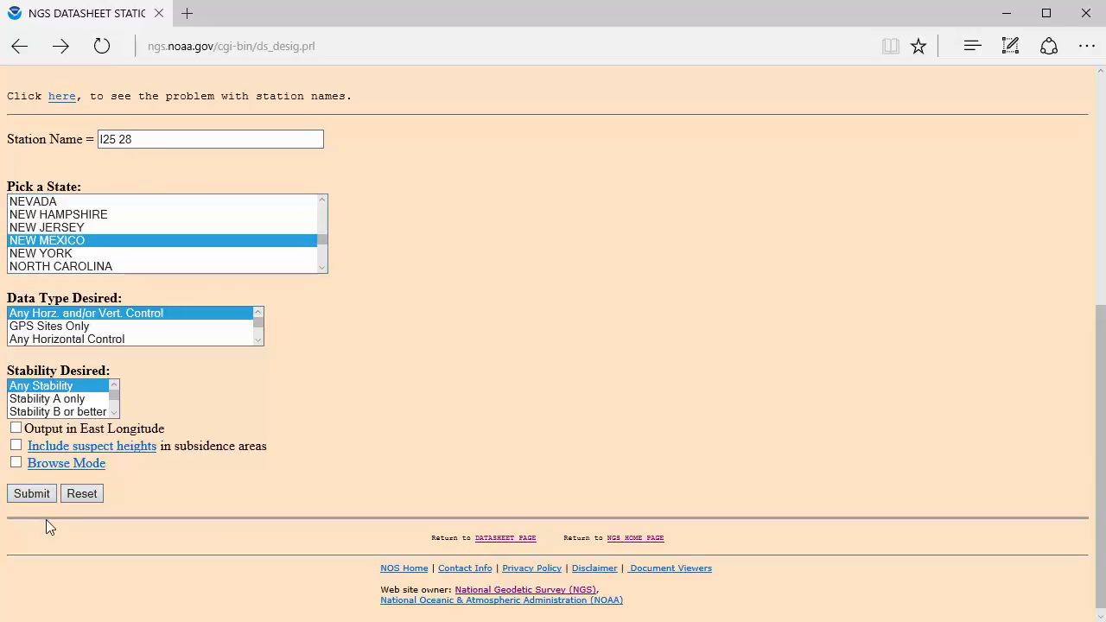
pyautogui.click(33, 493)
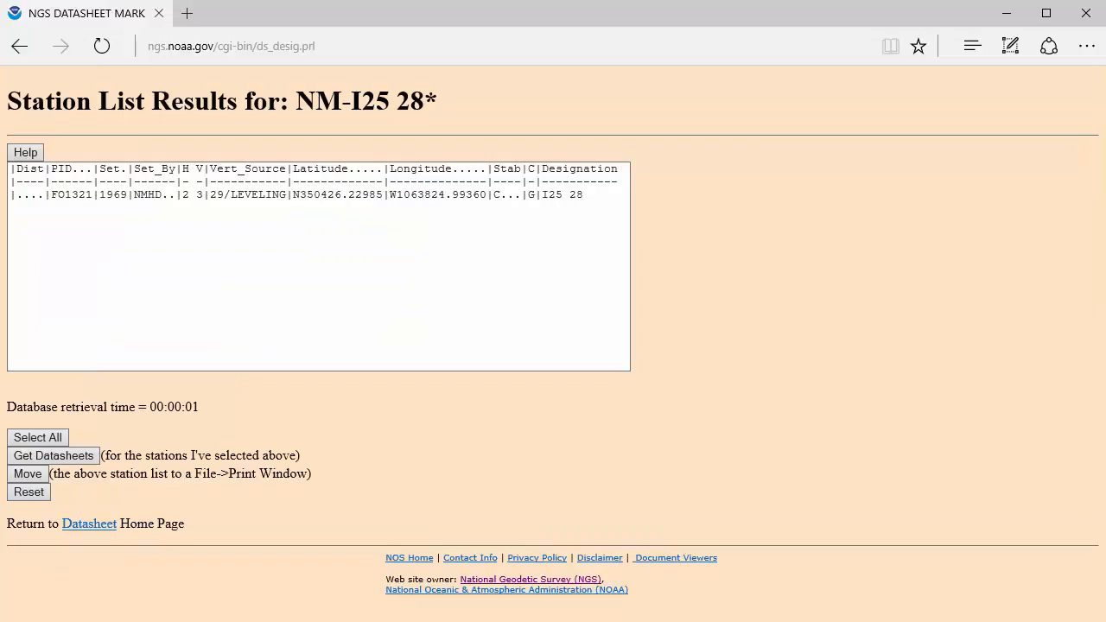
# Retrieve the datasheet for station I25 28 and examine its New Mexico Central state plane coordinates in survey feet
pyautogui.click(155, 195)
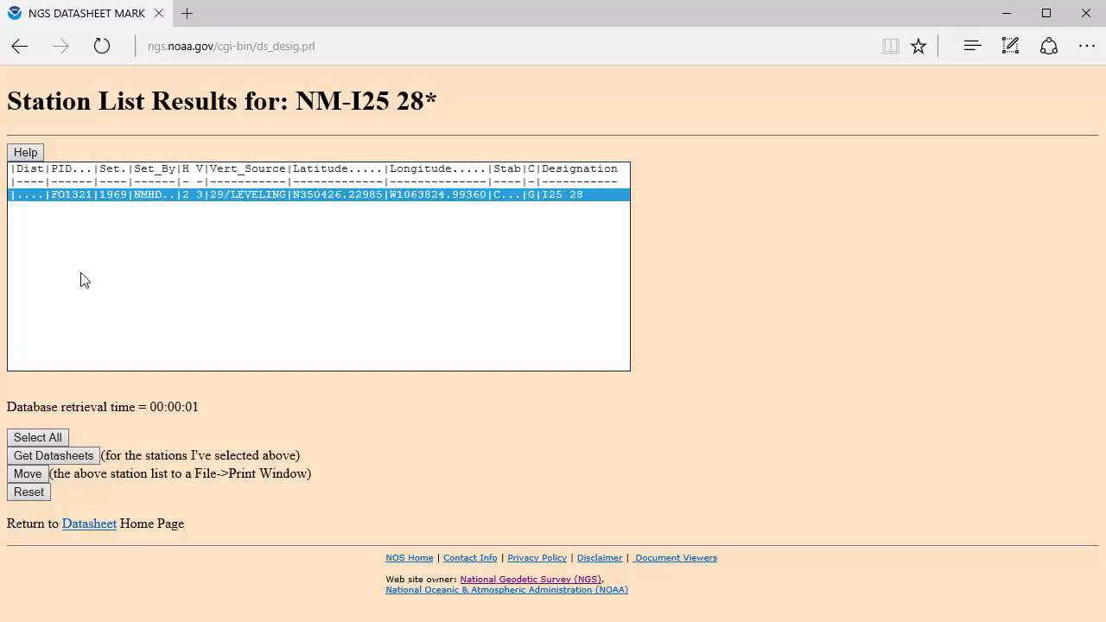
pyautogui.click(55, 453)
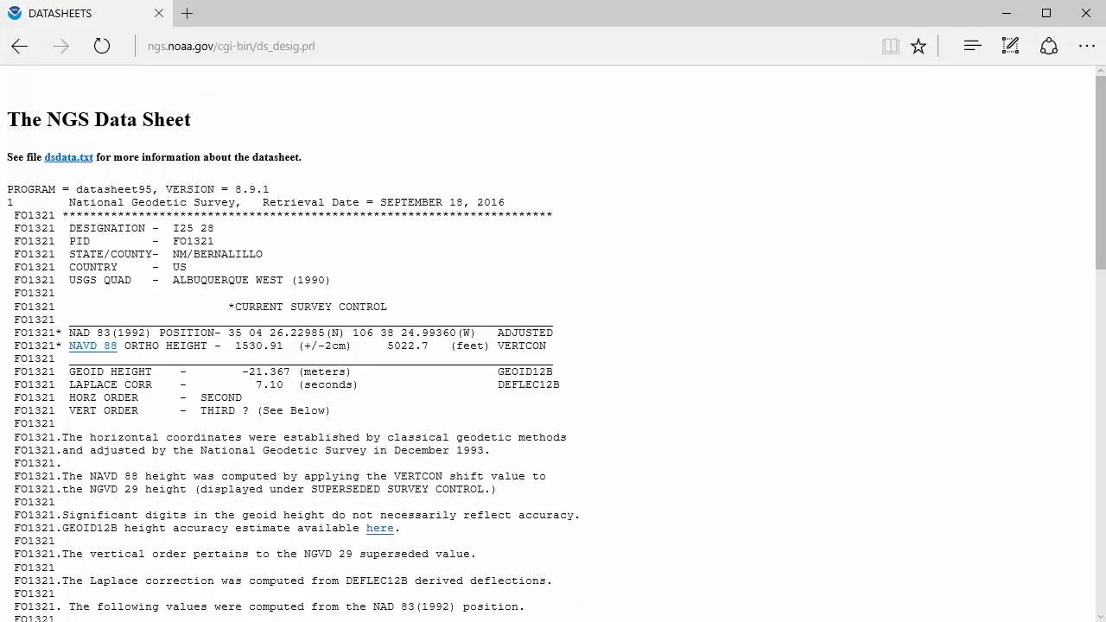
pyautogui.scroll(-6, 599, 420)
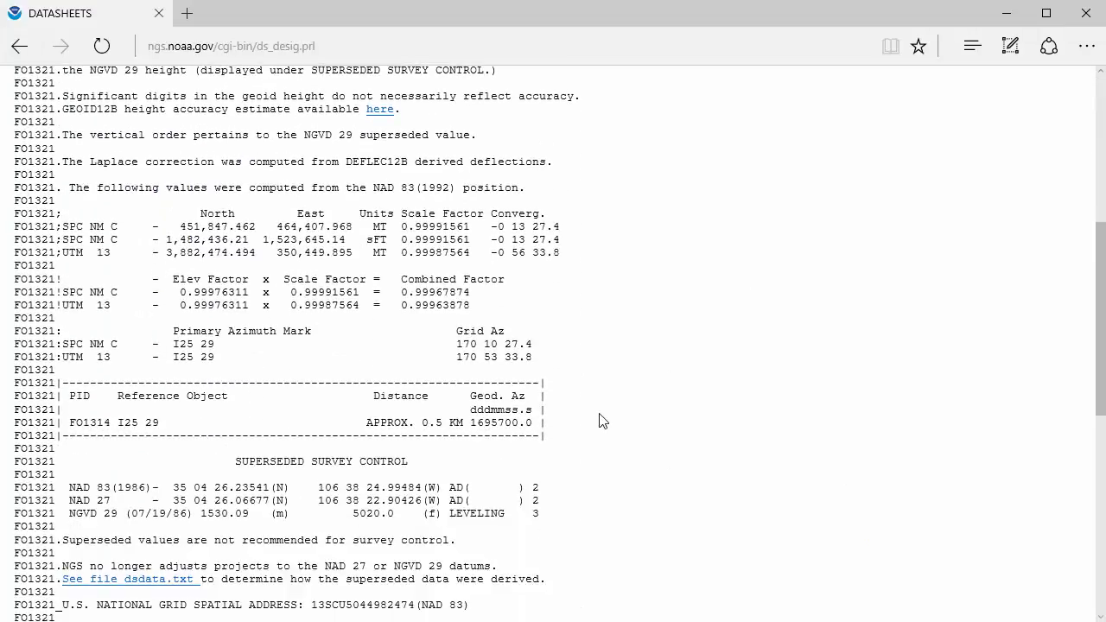
pyautogui.scroll(1, 600, 420)
pyautogui.moveTo(56, 240); pyautogui.dragTo(588, 242)
pyautogui.click(396, 247)
pyautogui.doubleClick(369, 239)
# Return to the station name search form and search for station I25 29 in New Mexico
pyautogui.hotkey('alt', 'Left')
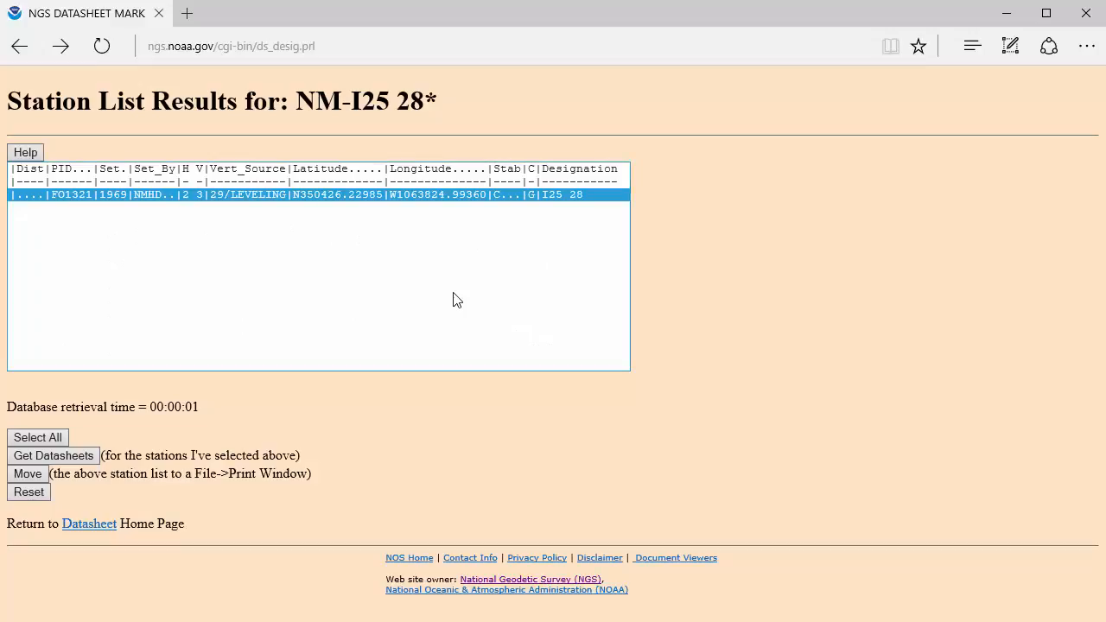
pyautogui.hotkey('alt', 'Left')
pyautogui.click(171, 139)
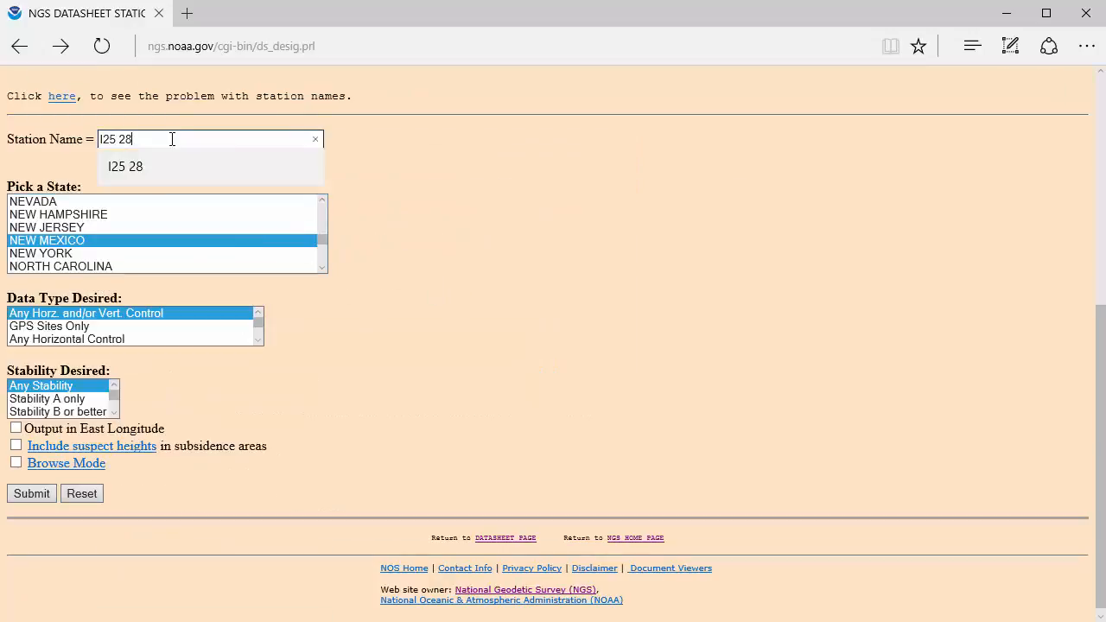
pyautogui.press('BackSpace')
pyautogui.write('9')
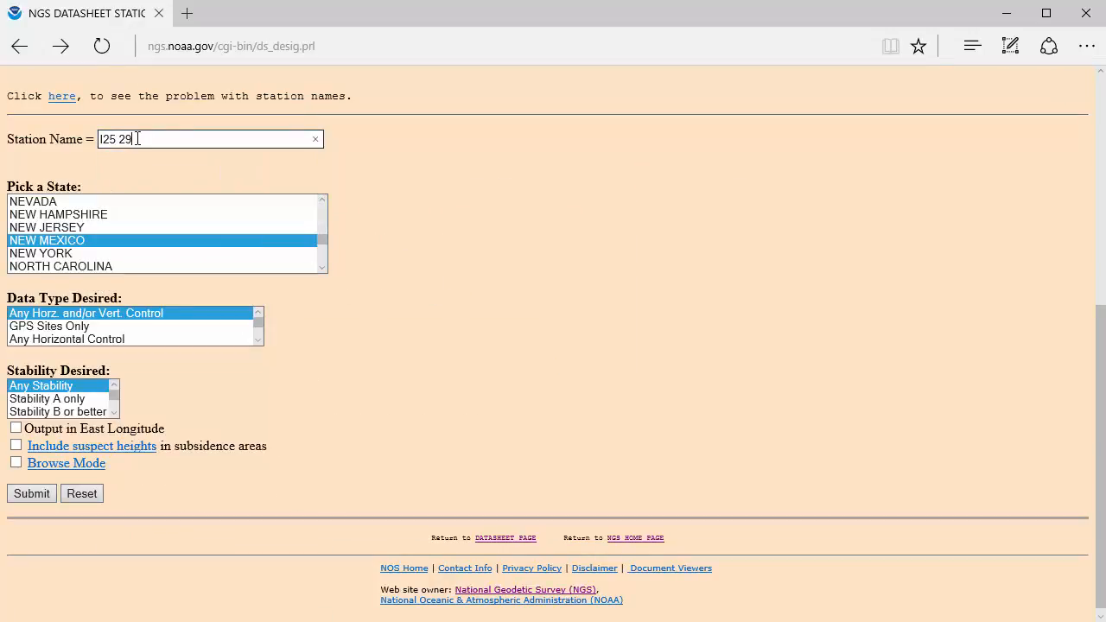
pyautogui.click(41, 495)
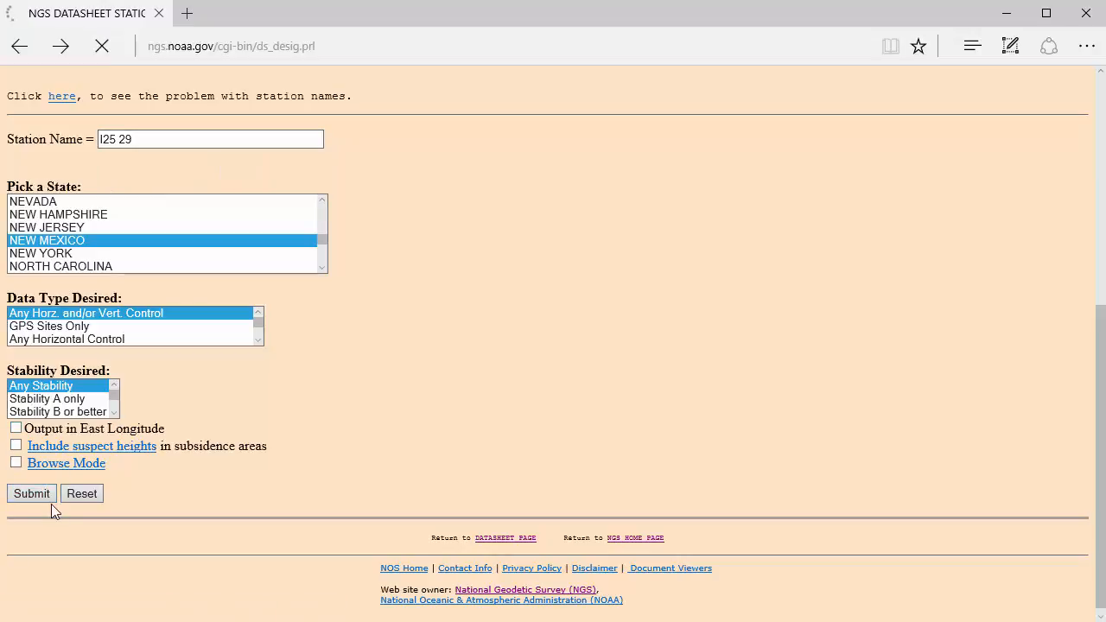
# Retrieve the datasheet for station I25 29 and examine its New Mexico Central state plane coordinates in survey feet
pyautogui.click(129, 196)
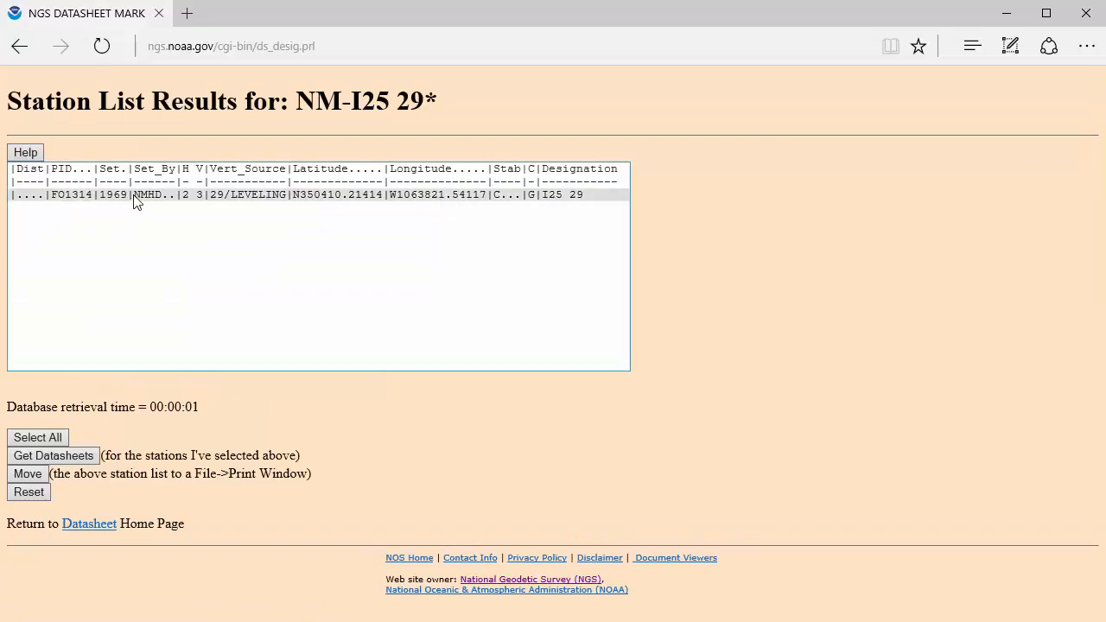
pyautogui.click(73, 458)
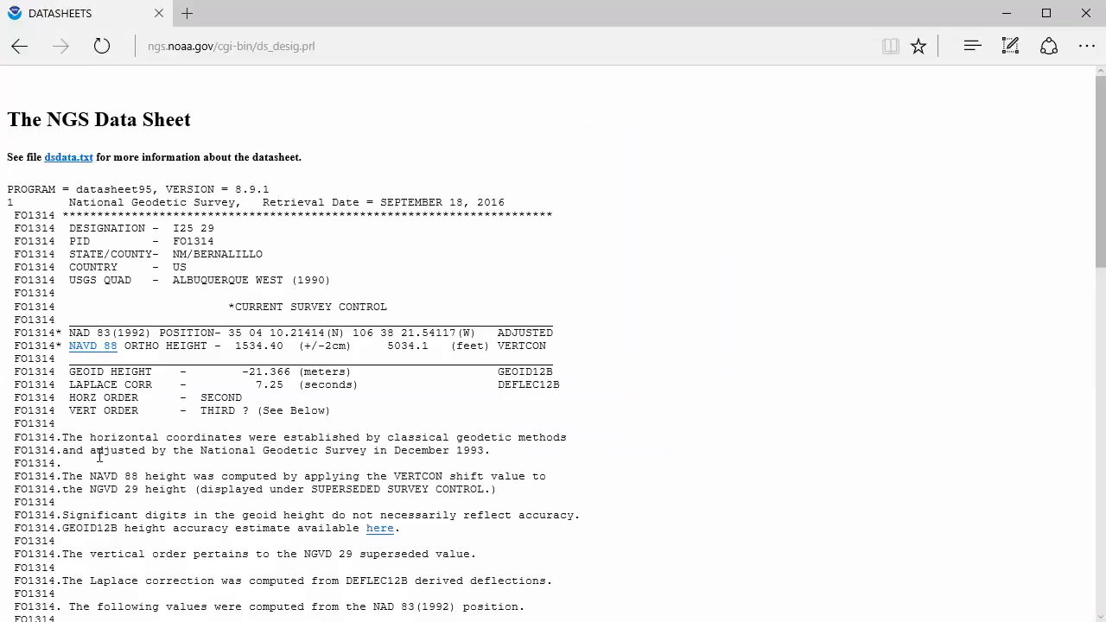
pyautogui.scroll(-5, 82, 455)
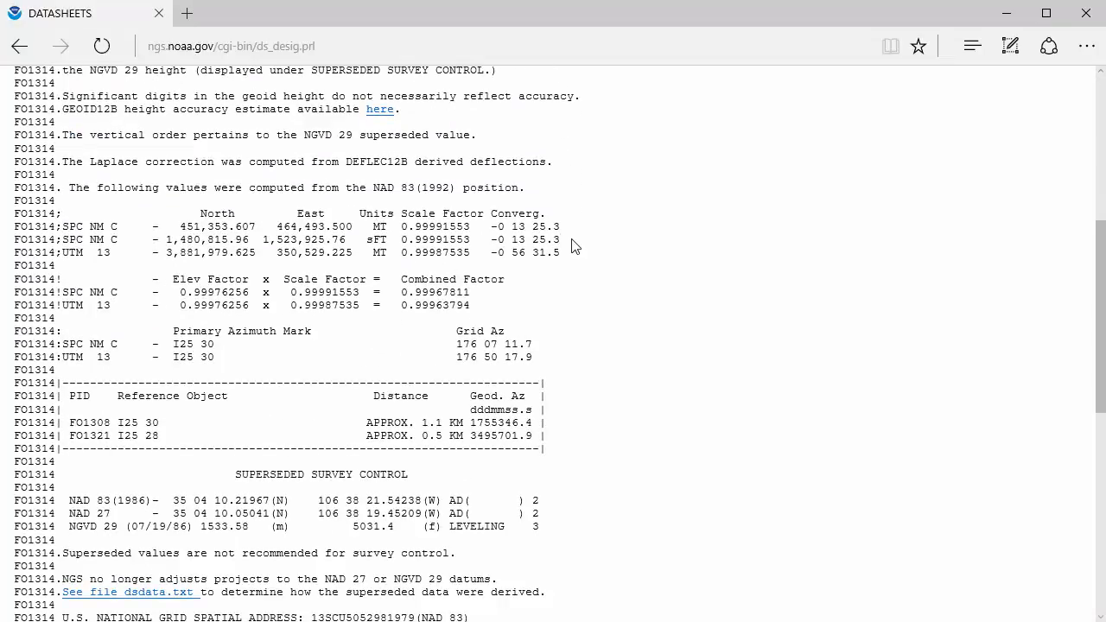
pyautogui.moveTo(572, 240); pyautogui.dragTo(39, 243)
pyautogui.click(138, 253)
# Return to the station name search form and search for station K 15 S in New Mexico
pyautogui.hotkey('alt', 'Left')
pyautogui.hotkey('alt', 'Left')
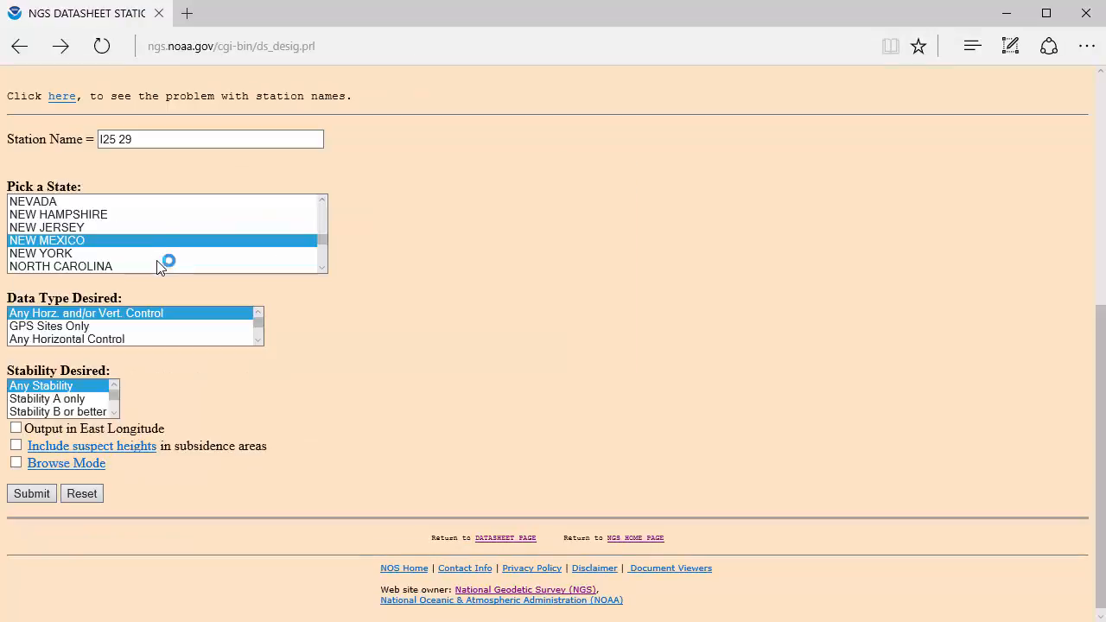
pyautogui.moveTo(163, 140); pyautogui.dragTo(16, 139)
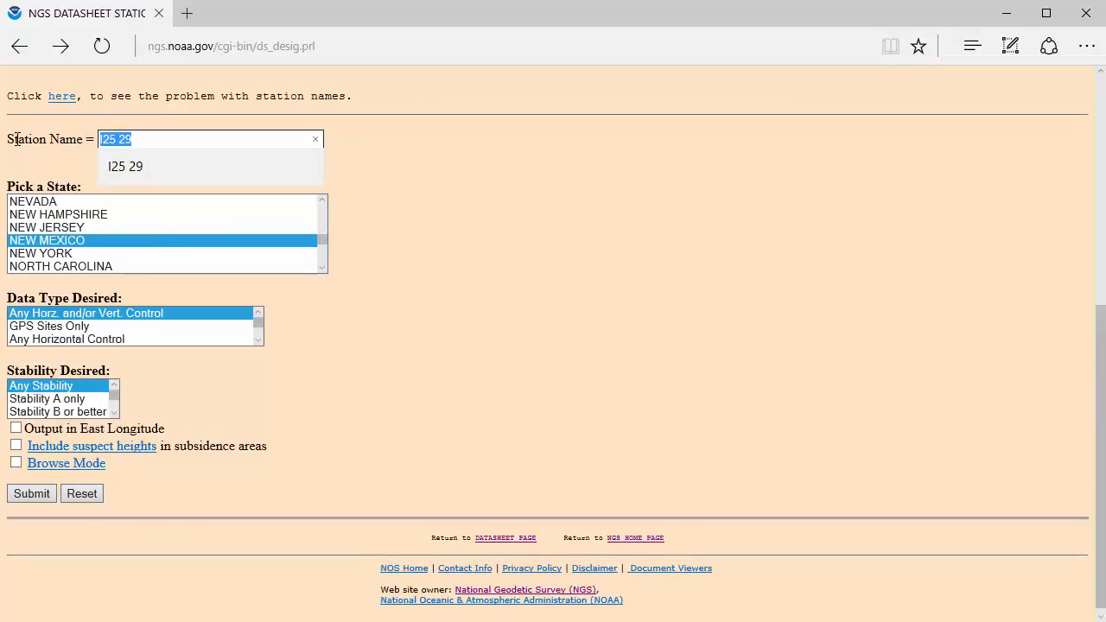
pyautogui.write('K 15')
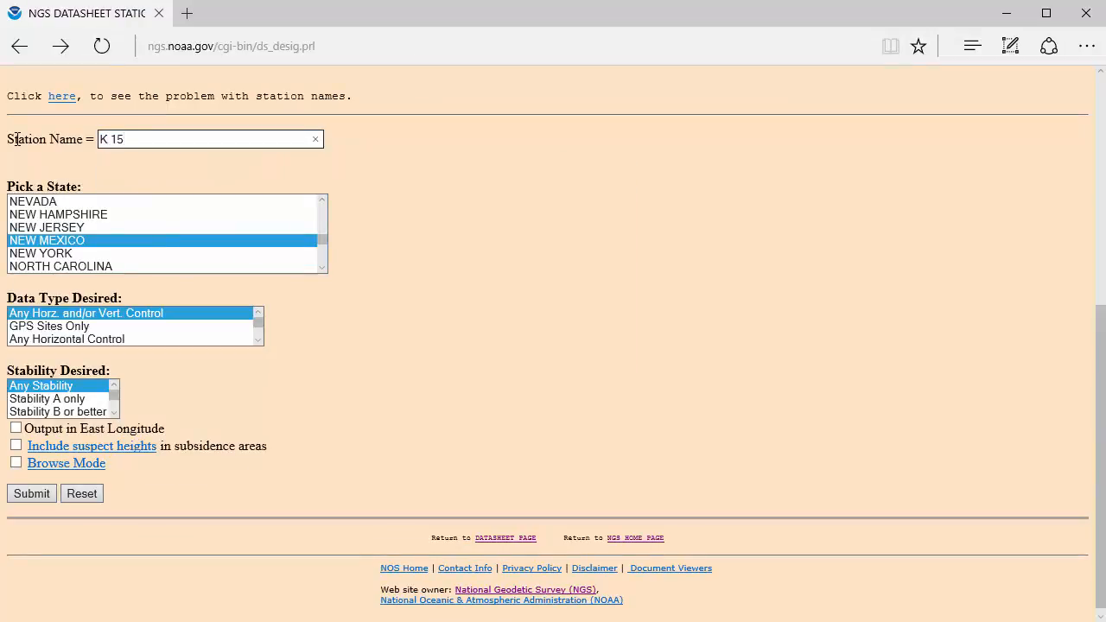
pyautogui.write(' S')
pyautogui.click(39, 497)
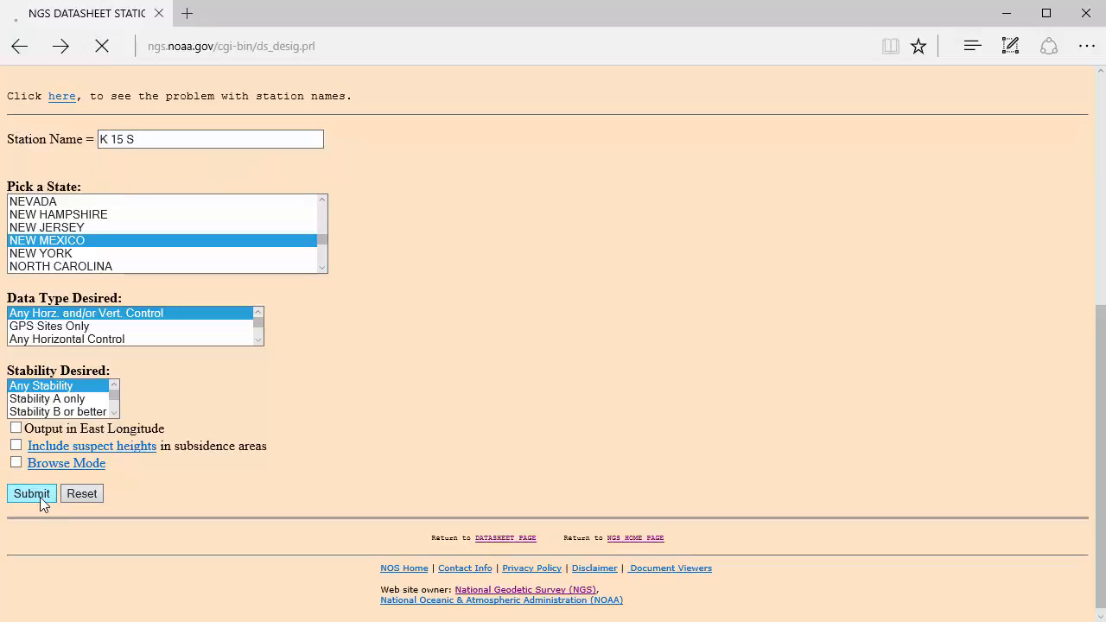
# Retrieve the datasheet for station K 15 S and examine its New Mexico Central state plane coordinates in survey feet
pyautogui.click(98, 196)
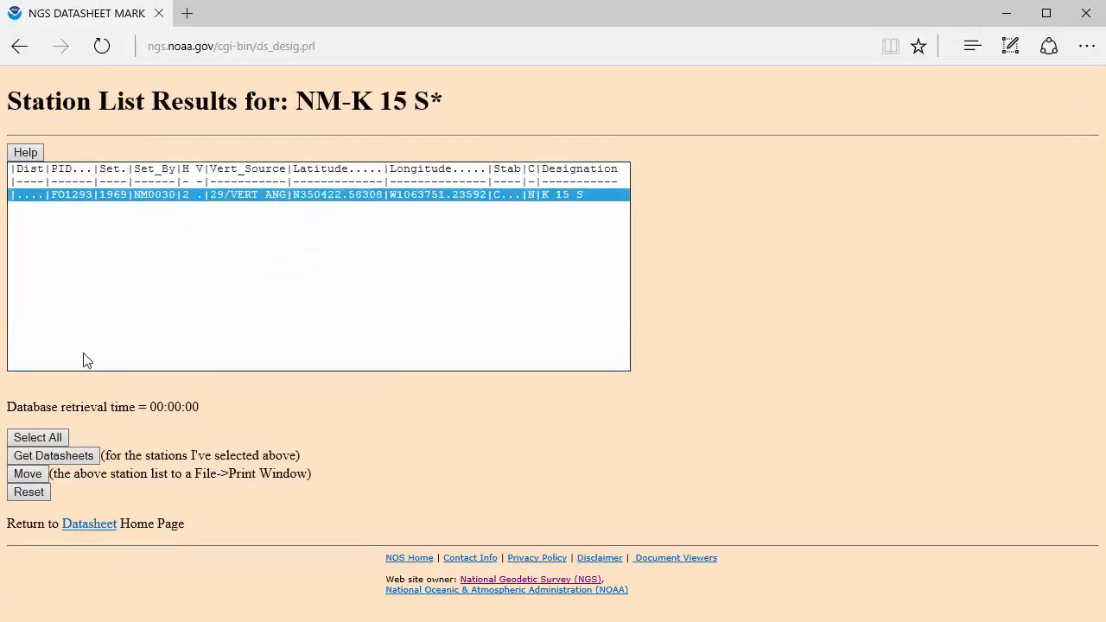
pyautogui.click(60, 458)
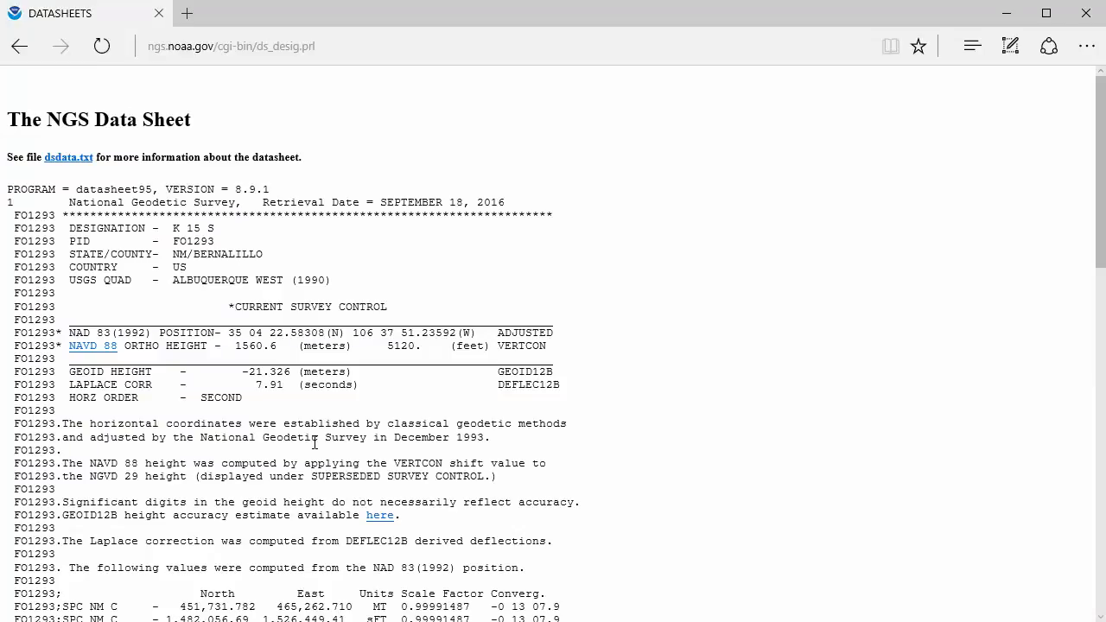
pyautogui.scroll(-4, 315, 441)
pyautogui.moveTo(561, 284); pyautogui.dragTo(7, 289)
# Return to the station name search form and search for station STADIUM in New Mexico
pyautogui.hotkey('alt', 'Left')
pyautogui.hotkey('alt', 'Left')
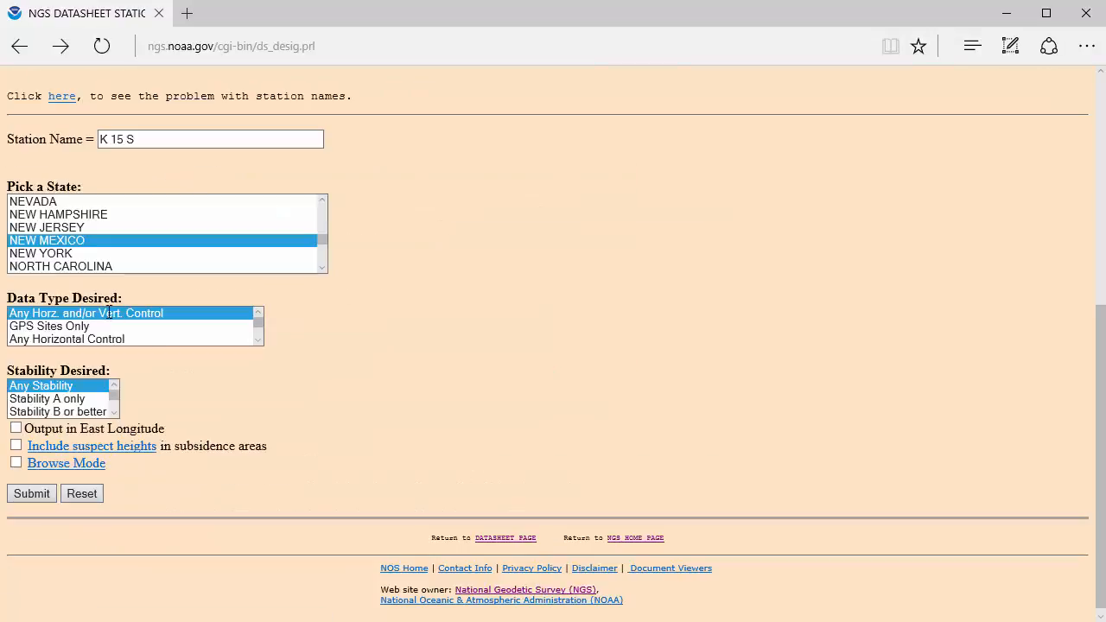
pyautogui.moveTo(137, 139); pyautogui.dragTo(62, 144)
pyautogui.write('S')
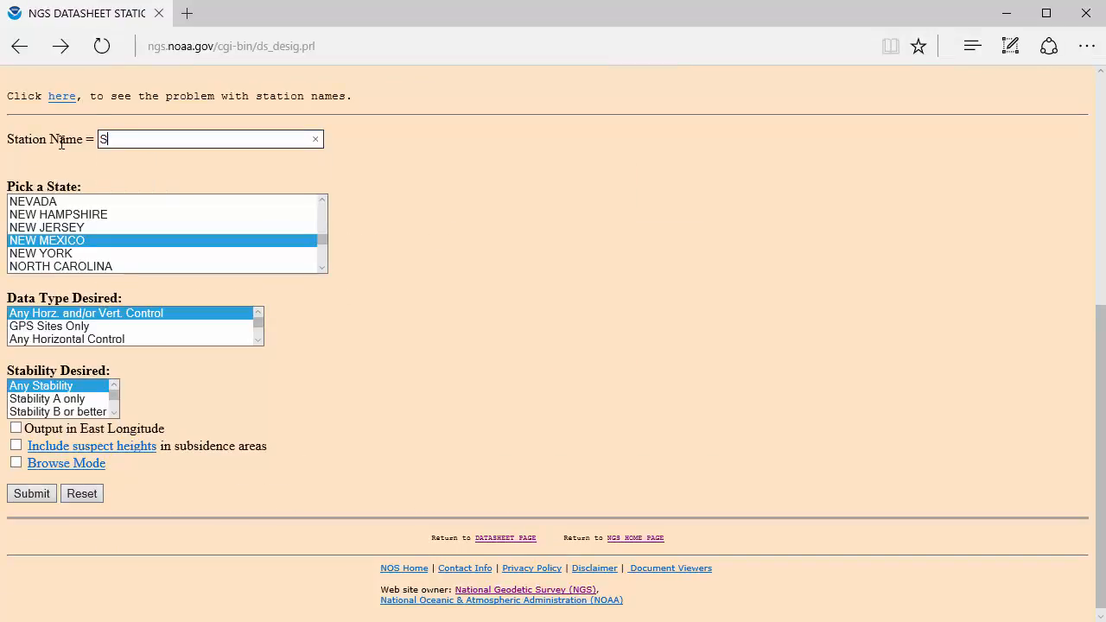
pyautogui.write('TADIUM')
pyautogui.click(34, 497)
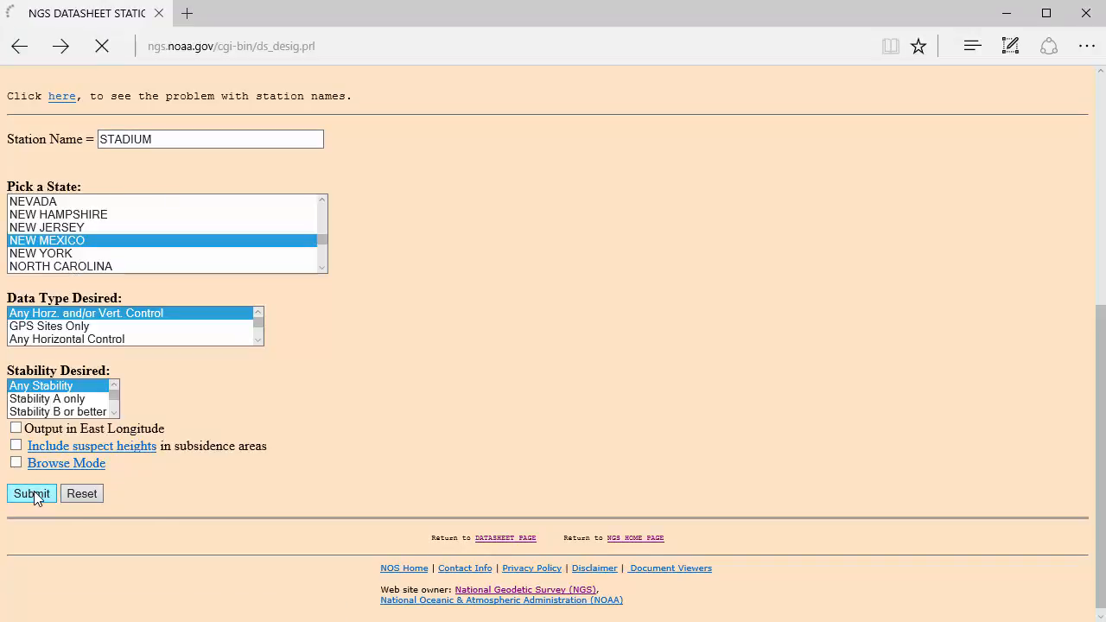
# Retrieve the datasheet for station STADIUM and examine its New Mexico Central state plane coordinates in survey feet
pyautogui.click(98, 197)
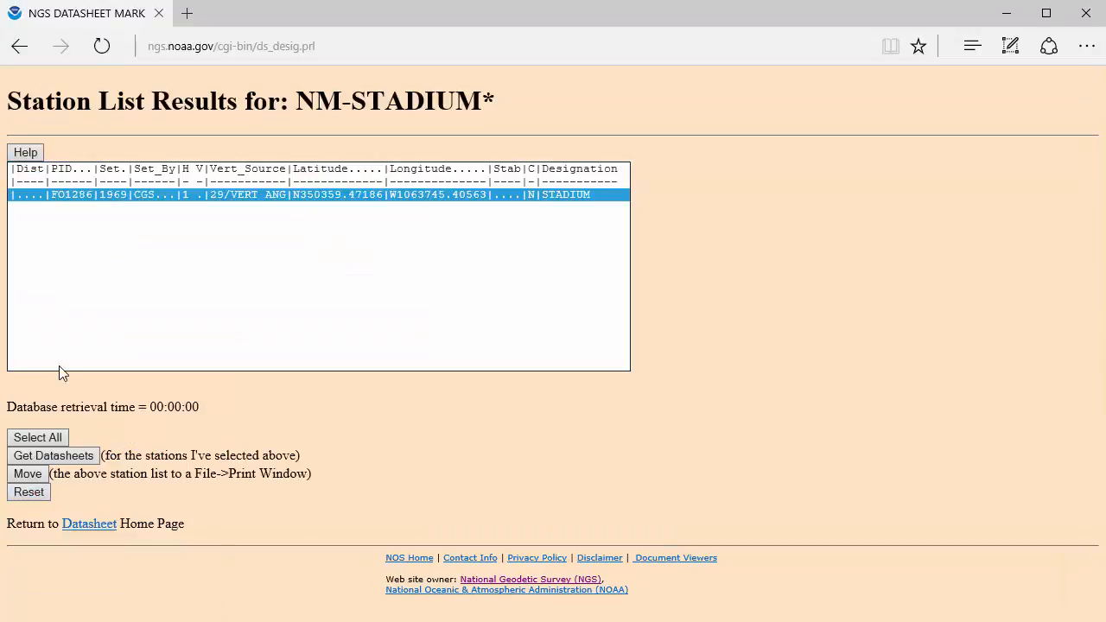
pyautogui.click(41, 457)
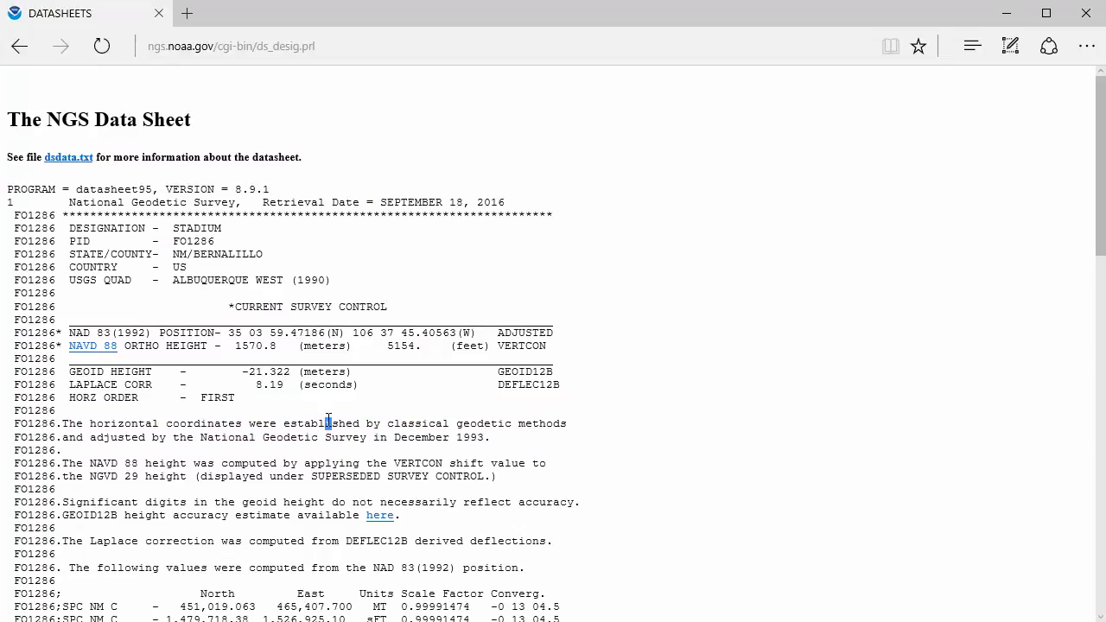
pyautogui.scroll(-4, 326, 426)
pyautogui.scroll(-2, 326, 426)
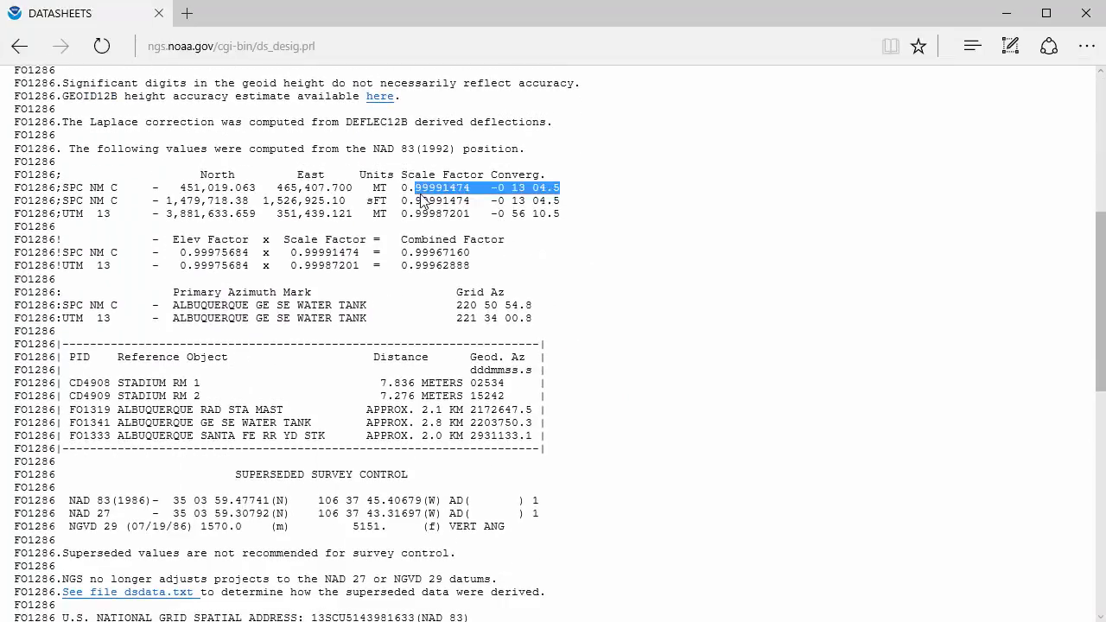
pyautogui.moveTo(563, 201); pyautogui.dragTo(11, 201)
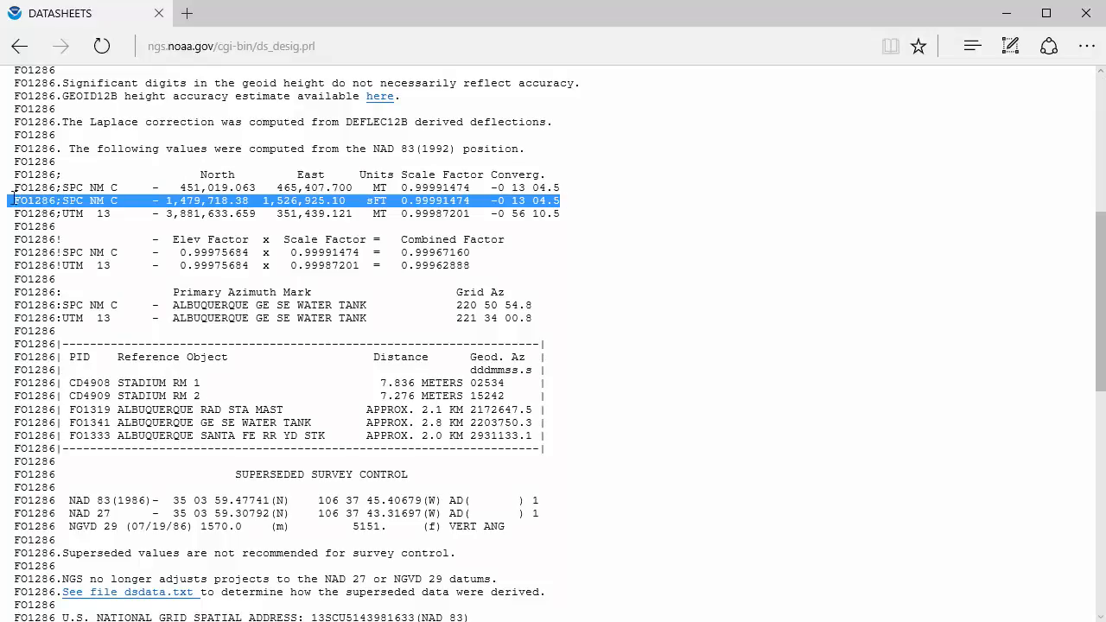
# Switch to the QGIS Georeferencer window holding zone_map.bmp and activate the Add Point tool
pyautogui.hotkey('alt', 'Tab')
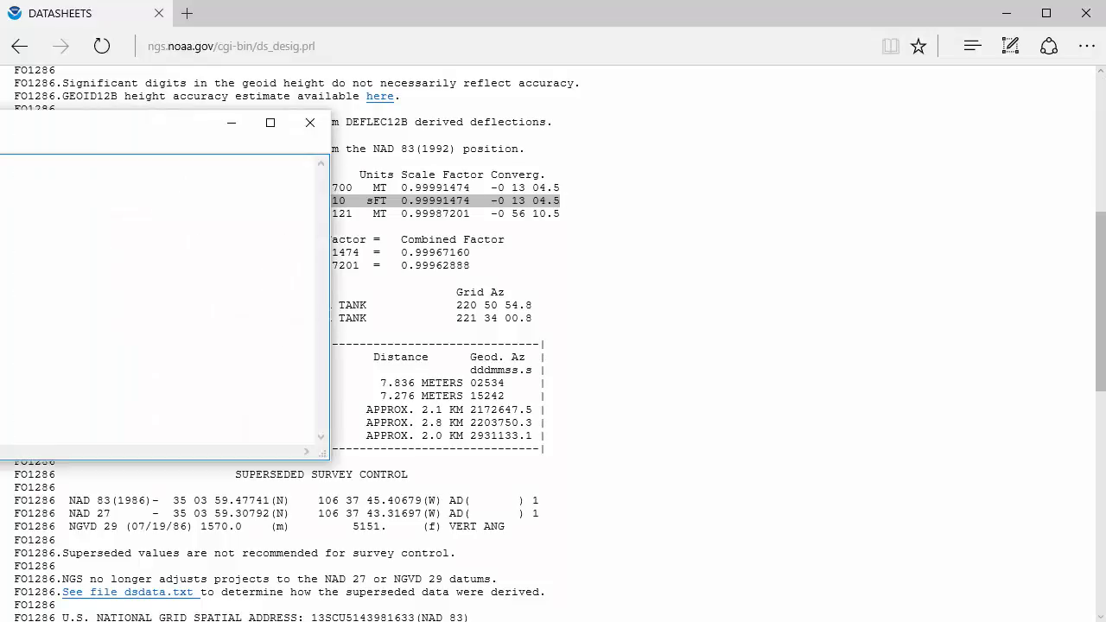
pyautogui.moveTo(69, 129)
pyautogui.mouseDown()
pyautogui.moveTo(444, 135)
pyautogui.moveTo(57, 132)
pyautogui.mouseUp()
pyautogui.click(563, 285)
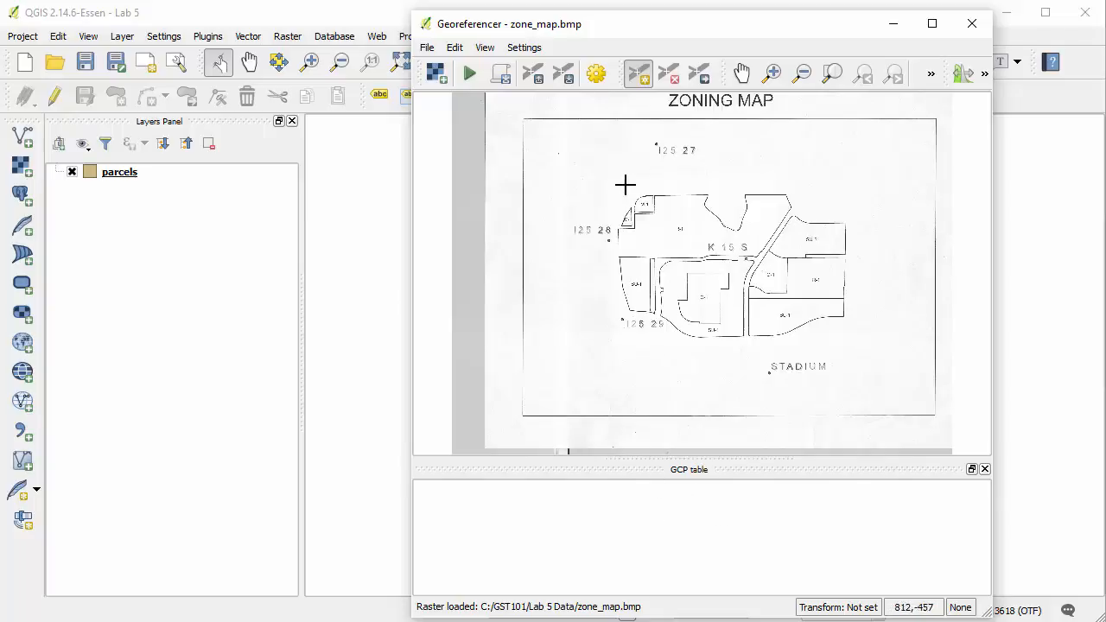
pyautogui.click(639, 83)
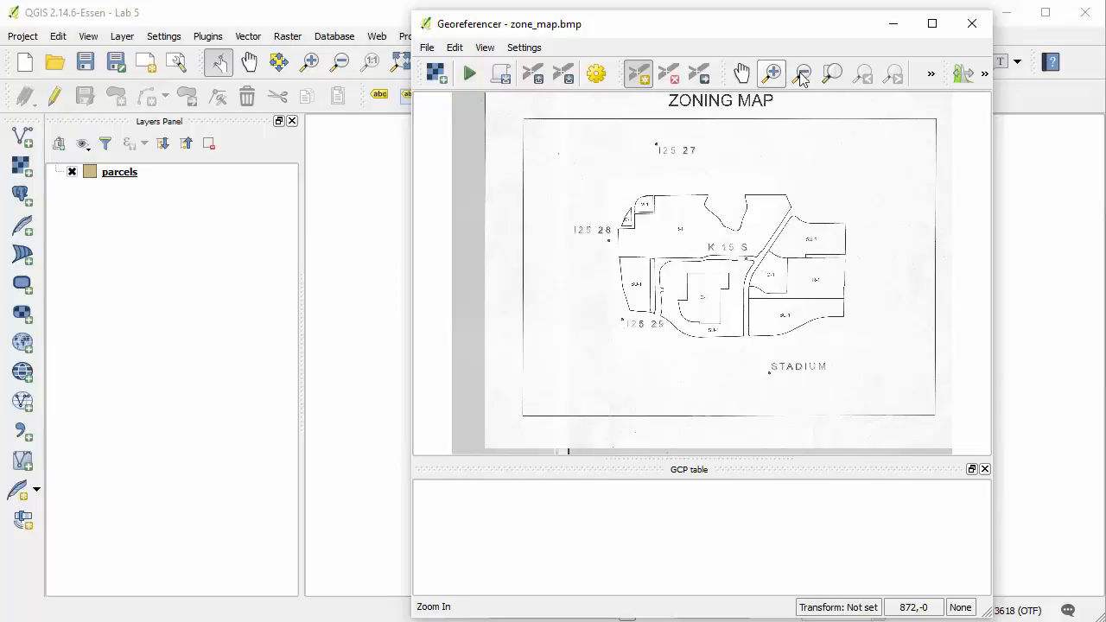
# Add a ground control point at the centre of station I25 27's dot with X/East 1524608.32 and Y/North 1484404.48
pyautogui.click(771, 74)
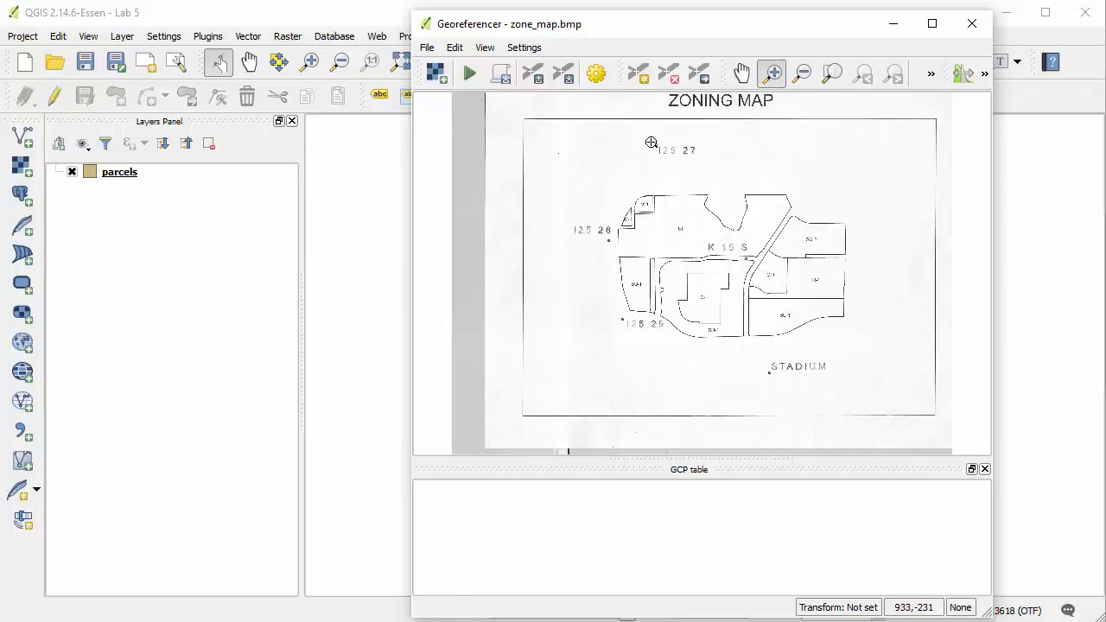
pyautogui.moveTo(648, 136); pyautogui.dragTo(704, 161)
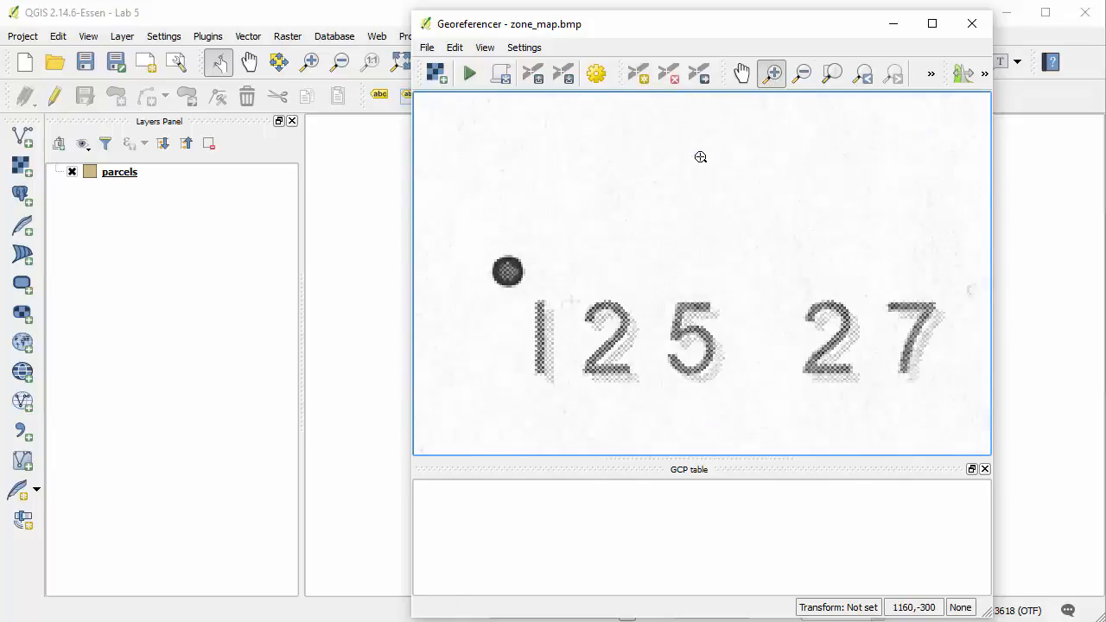
pyautogui.click(637, 74)
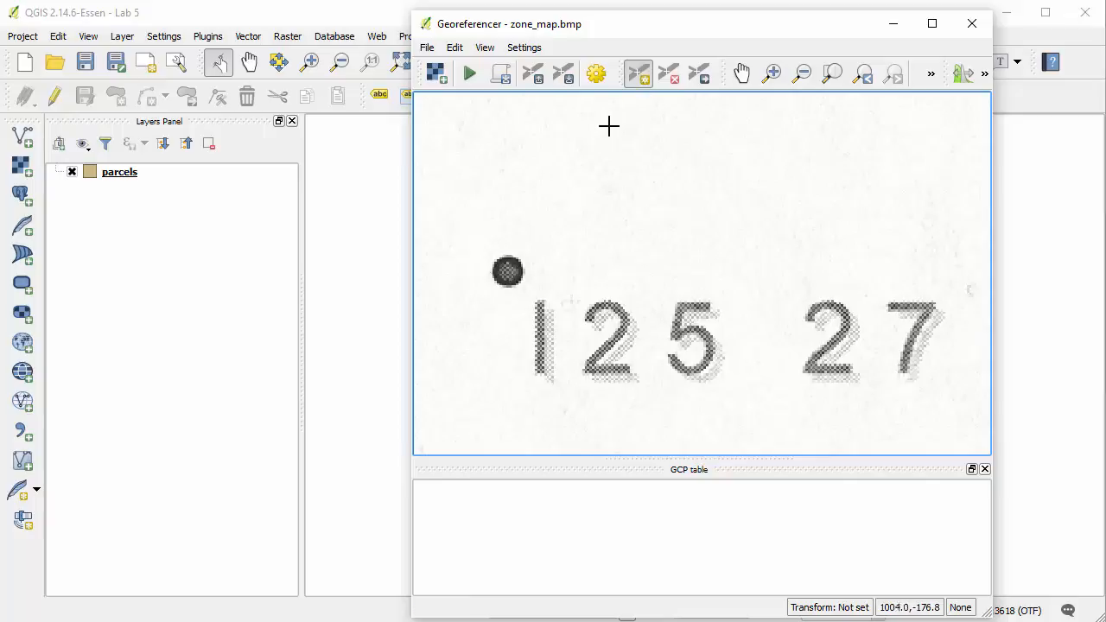
pyautogui.click(507, 270)
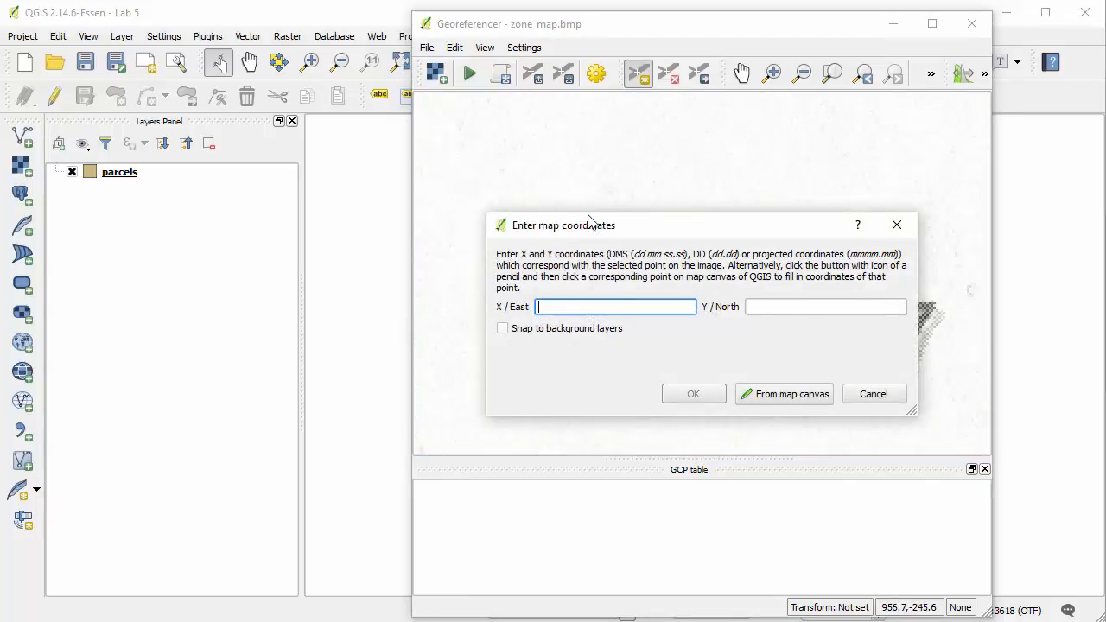
pyautogui.moveTo(590, 225); pyautogui.dragTo(584, 216)
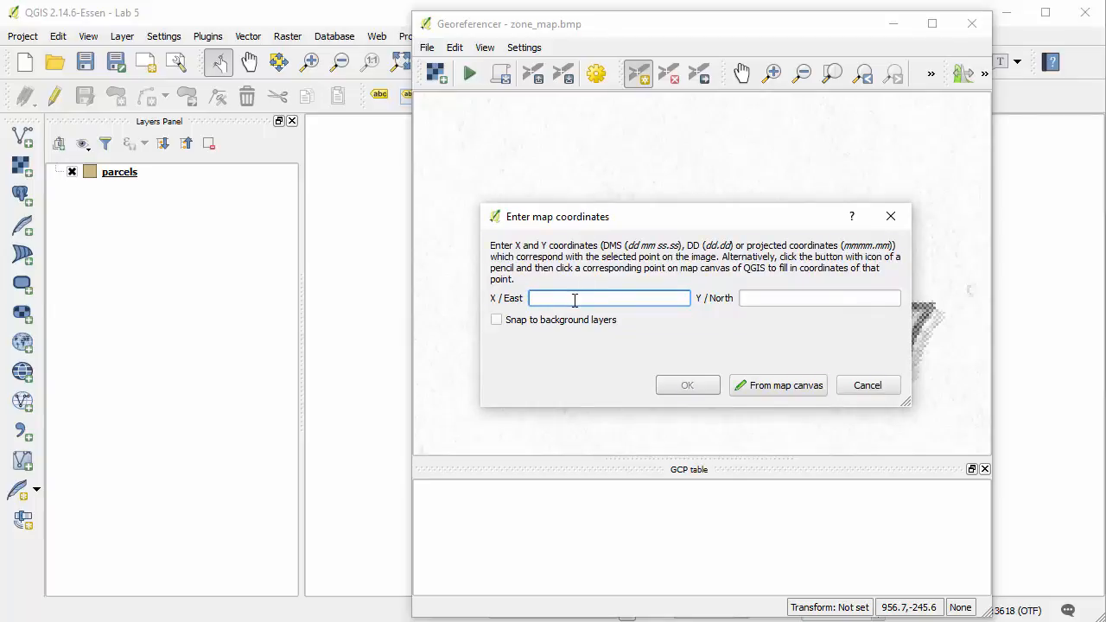
pyautogui.write('524608.32')
pyautogui.press('Tab')
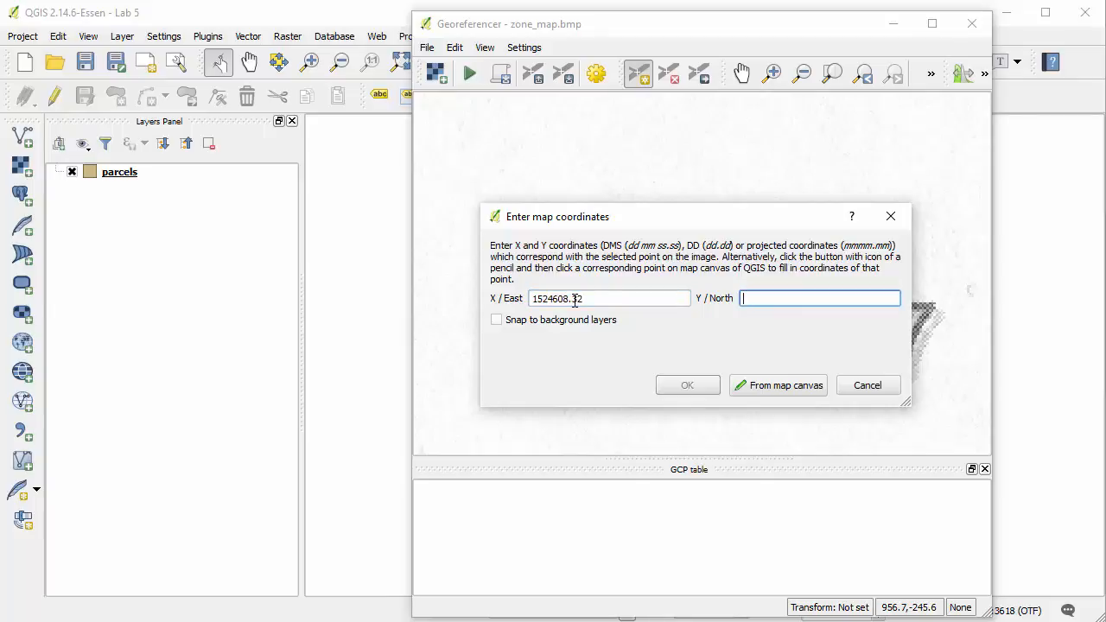
pyautogui.write('1484404.48')
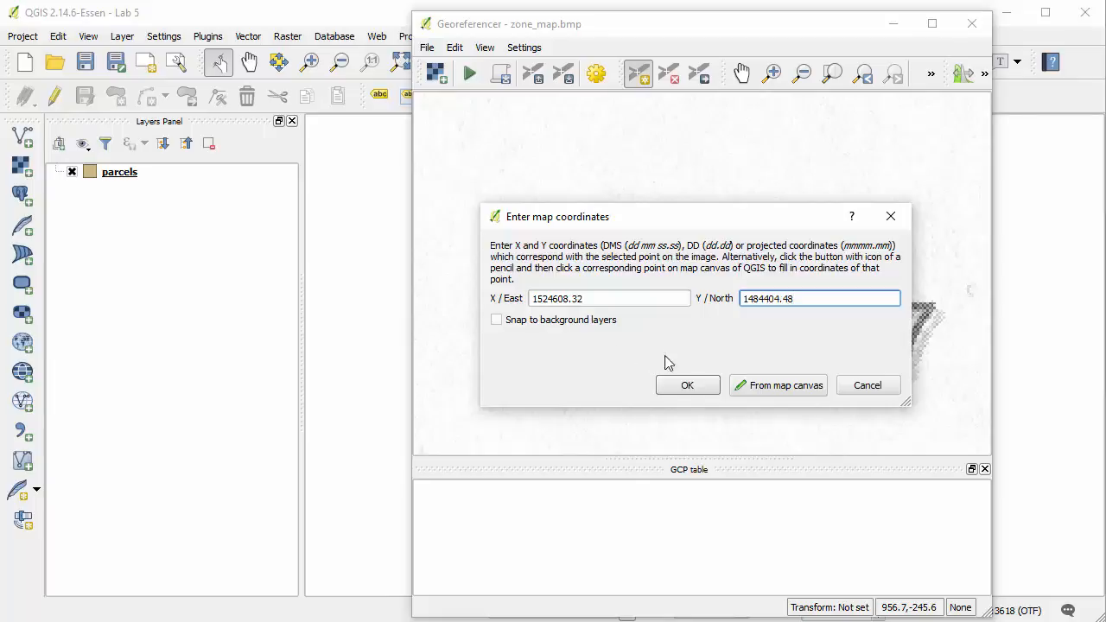
pyautogui.click(689, 385)
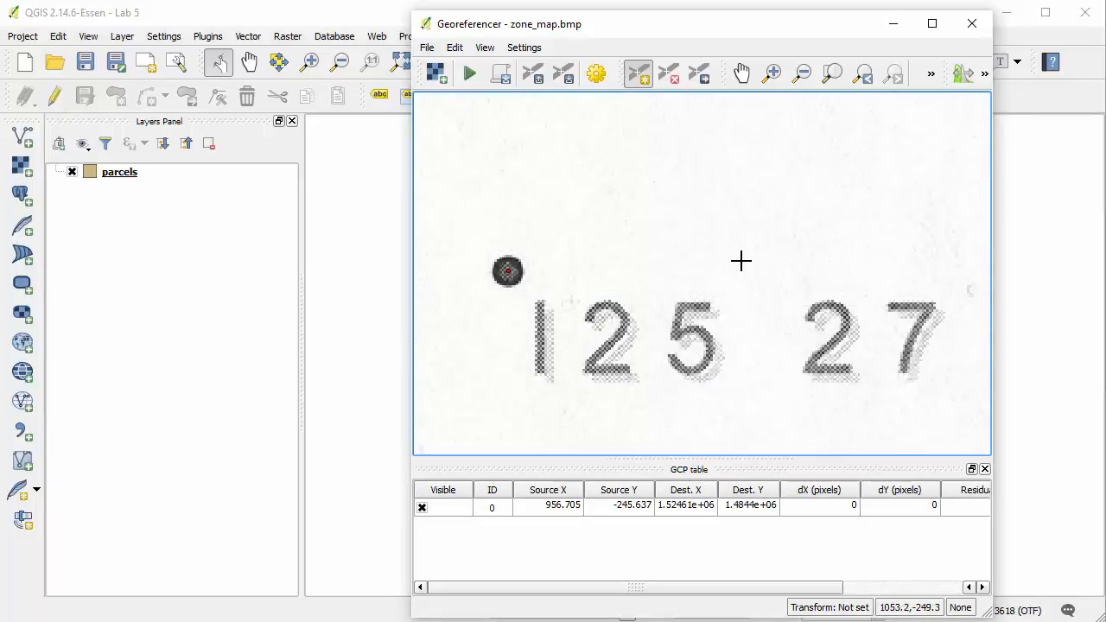
# Add a ground control point at the centre of station I25 28's dot with X/East 1523645.14 and Y/North 1482436.25
pyautogui.click(832, 74)
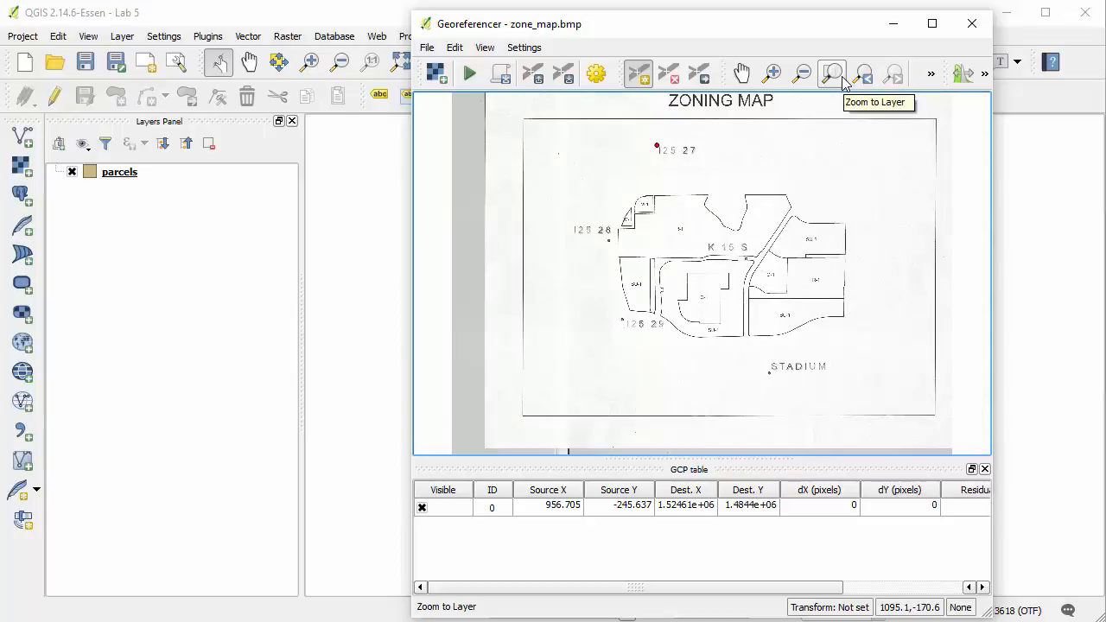
pyautogui.click(771, 74)
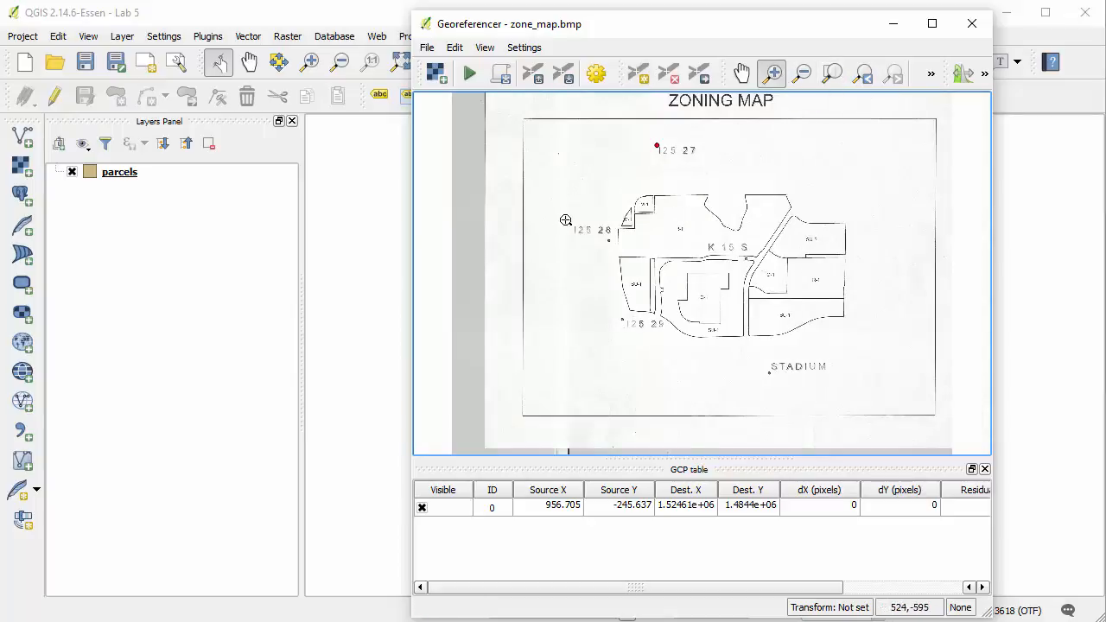
pyautogui.moveTo(565, 217); pyautogui.dragTo(612, 243)
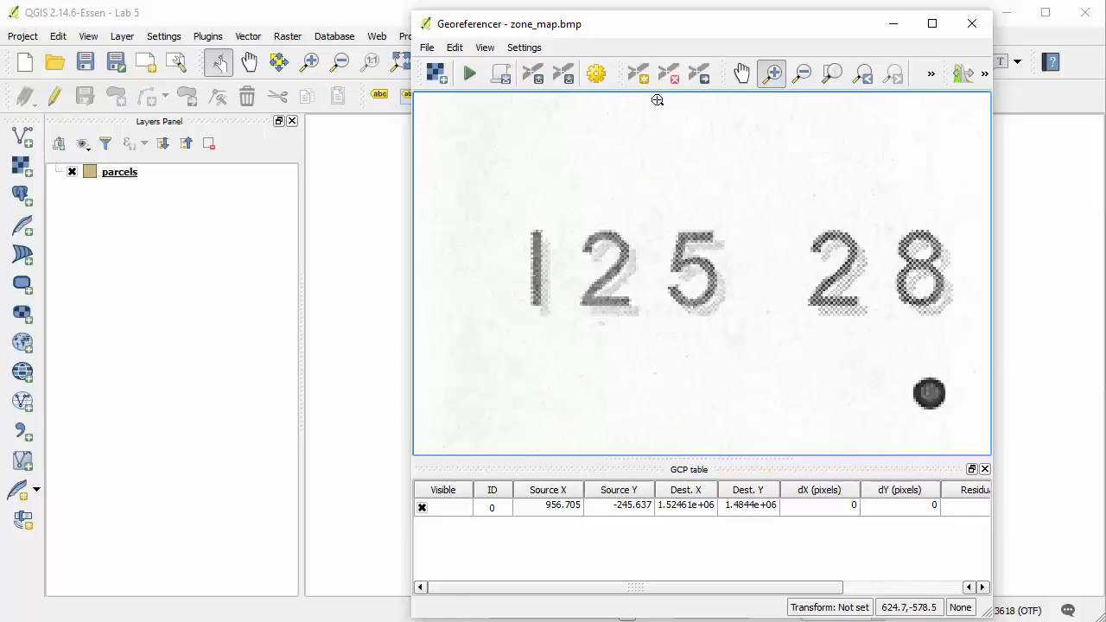
pyautogui.click(637, 74)
pyautogui.click(929, 394)
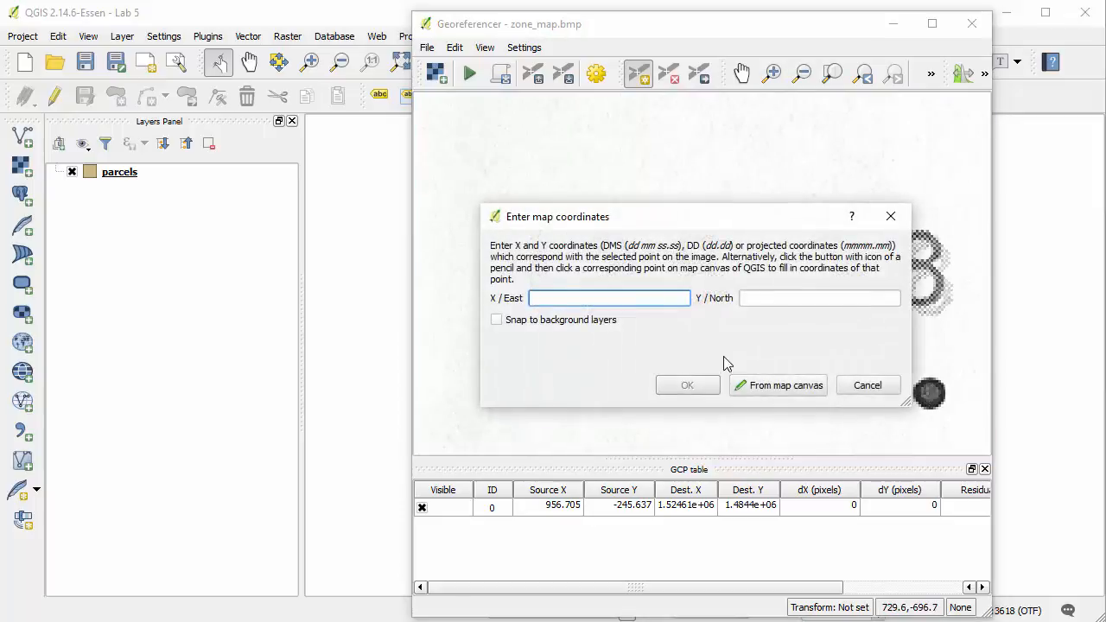
pyautogui.write('1523645.14')
pyautogui.press('Tab')
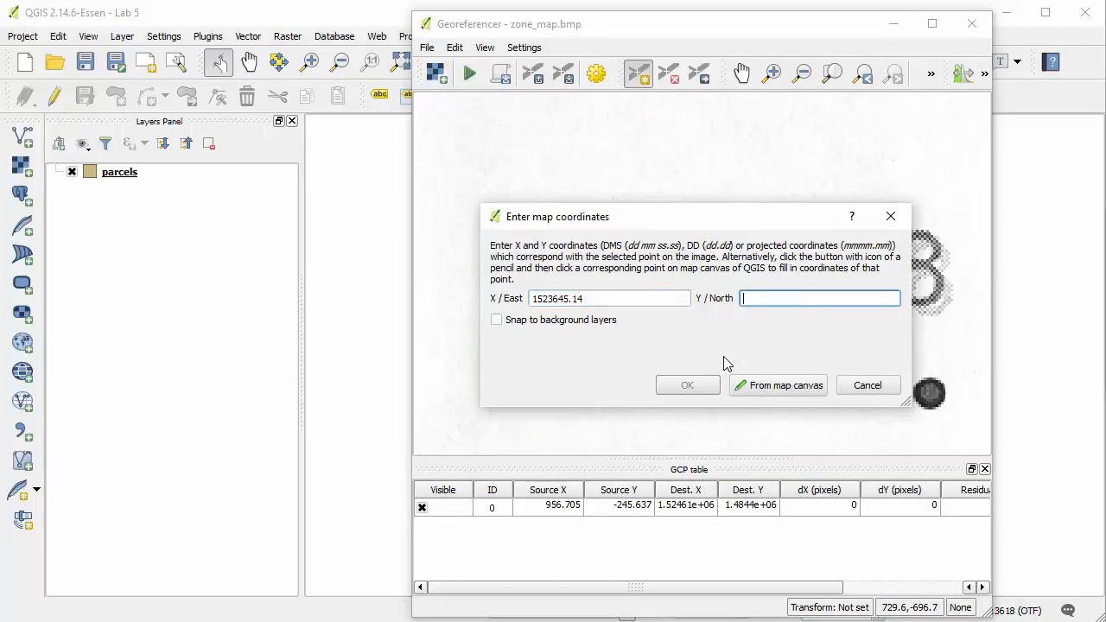
pyautogui.write('1482436.')
pyautogui.write('25')
pyautogui.click(685, 385)
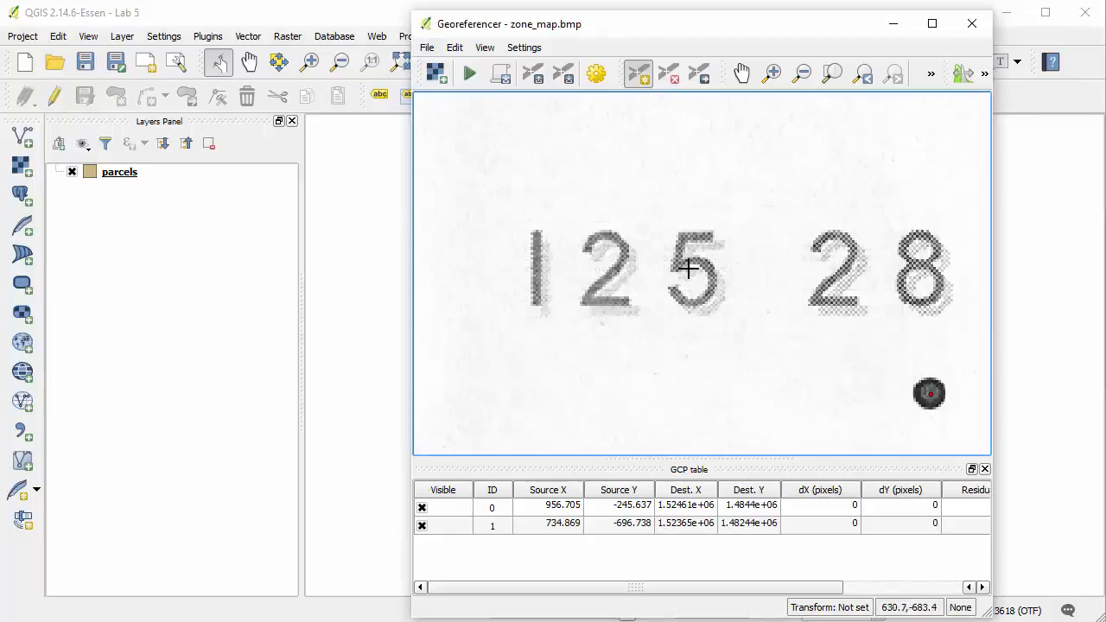
# Add a ground control point at the centre of station I25 29's dot with X/East 1523925.76 and Y/North 1480815.96
pyautogui.click(831, 81)
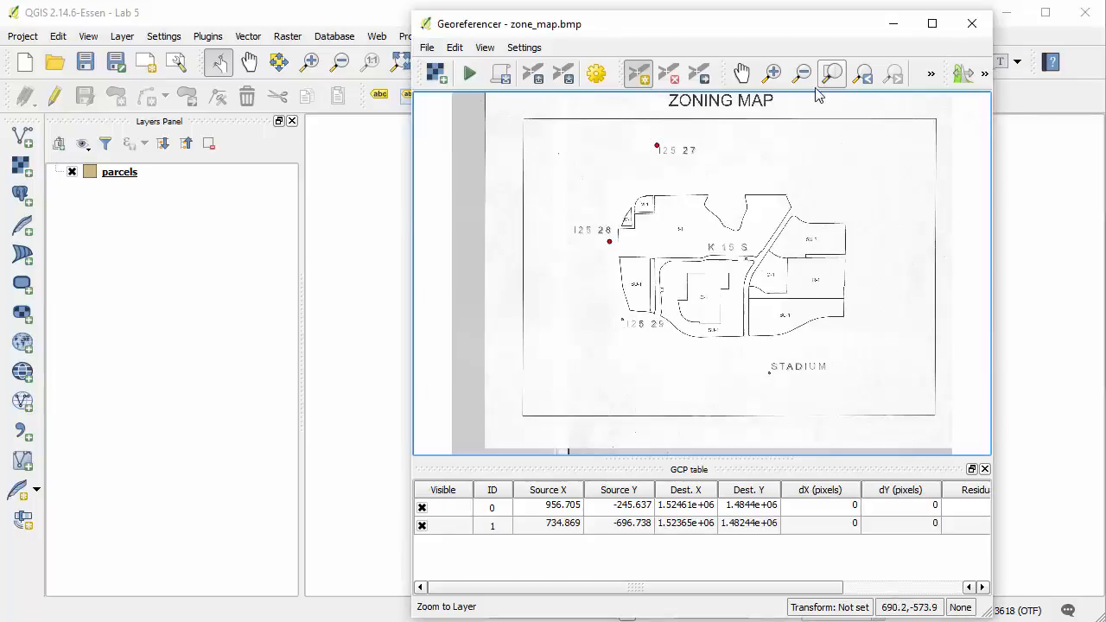
pyautogui.click(769, 76)
pyautogui.moveTo(612, 305); pyautogui.dragTo(667, 334)
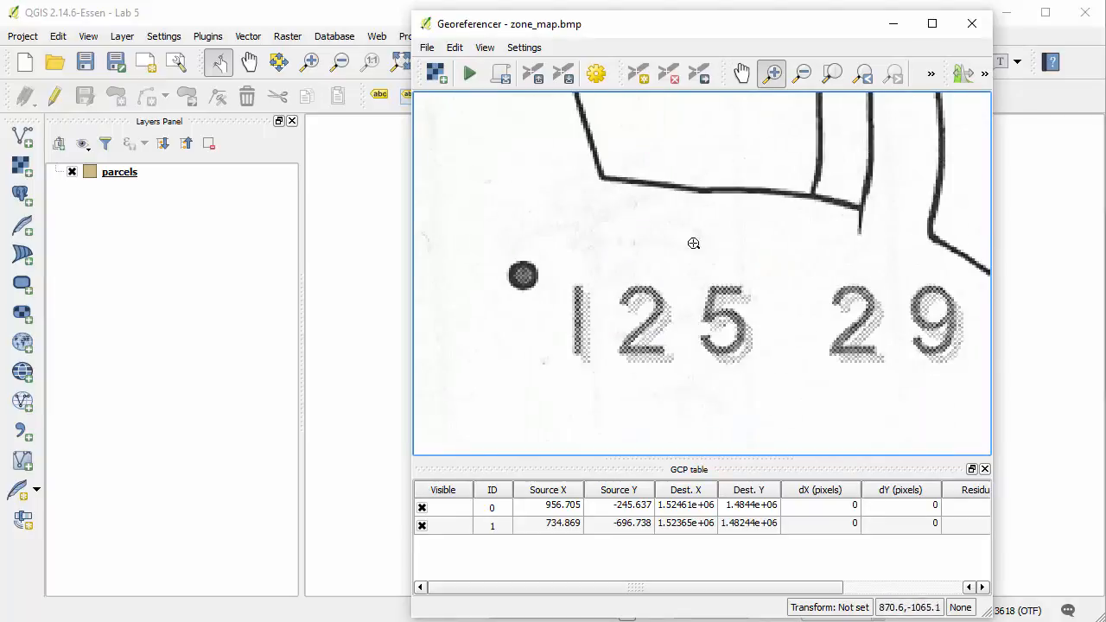
pyautogui.click(637, 76)
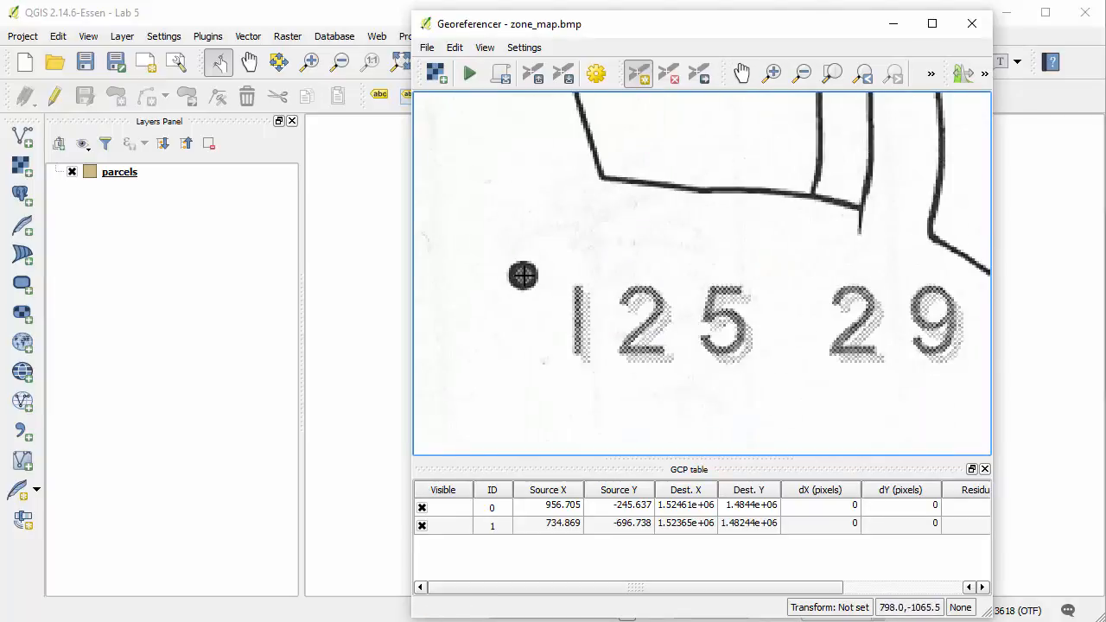
pyautogui.click(522, 274)
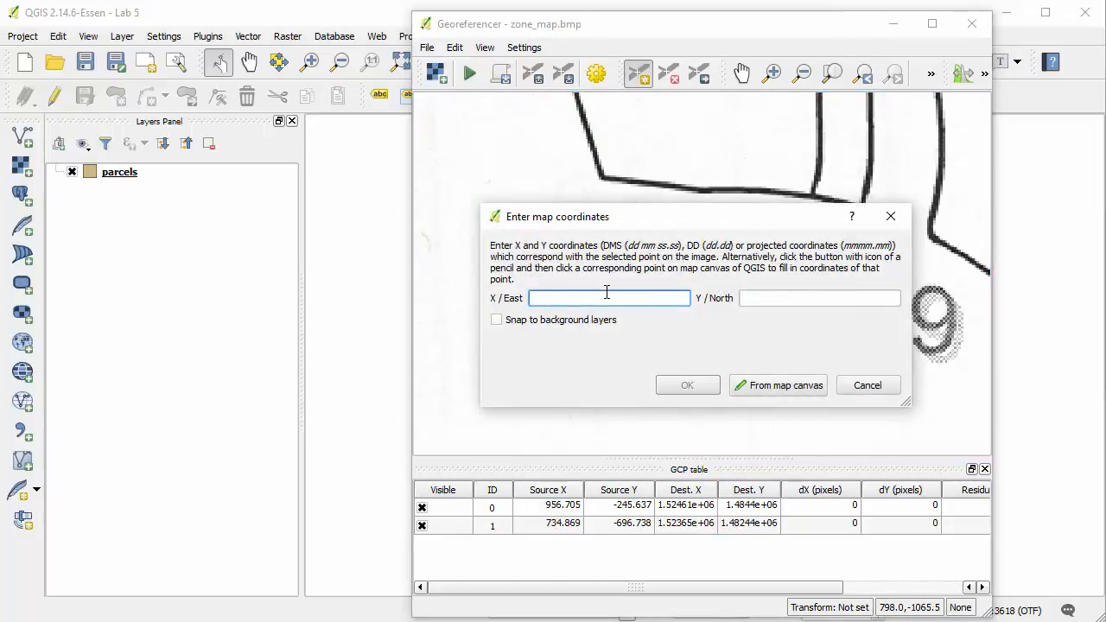
pyautogui.write('1523925.7')
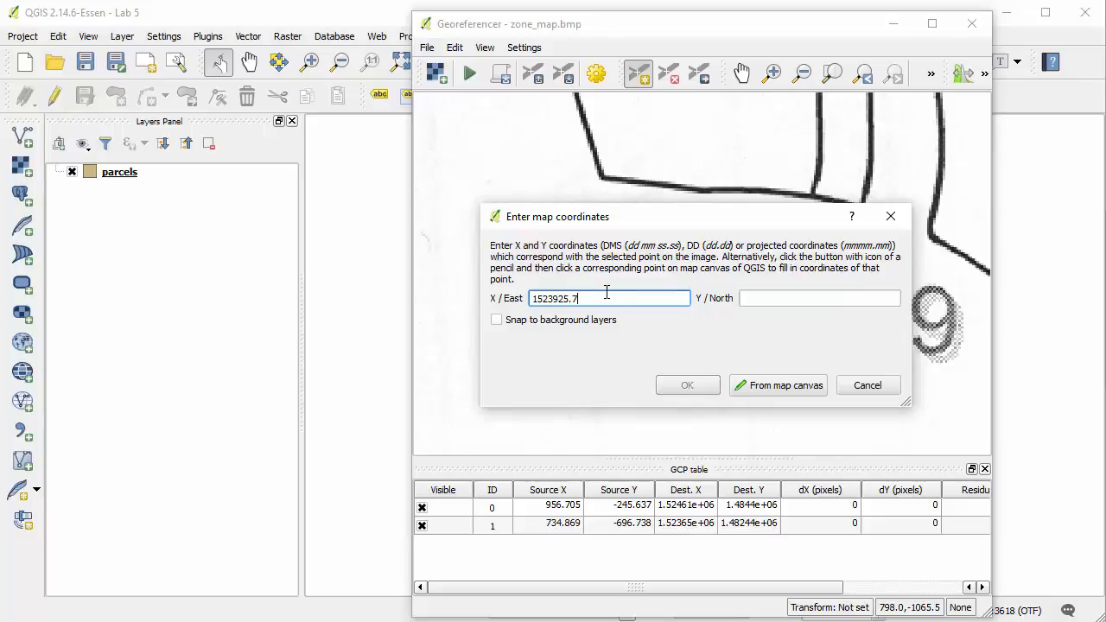
pyautogui.write('6')
pyautogui.press('Tab')
pyautogui.write('1')
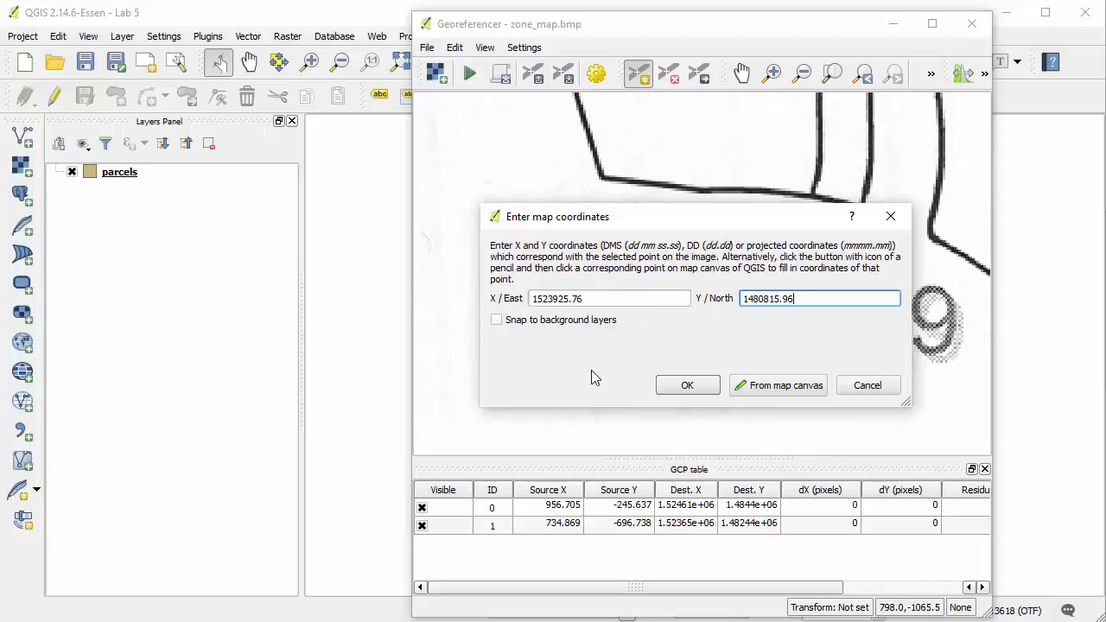
pyautogui.click(675, 385)
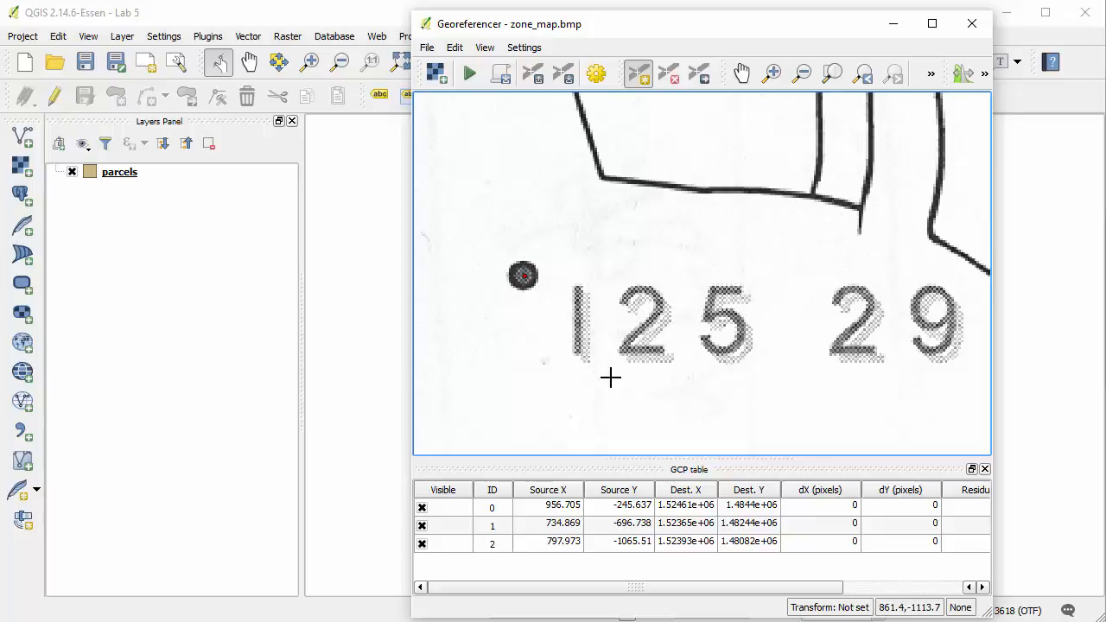
# Add a ground control point at the centre of station K 15 S's dot with X/East 1526449.41 and Y/North 1482056.69
pyautogui.click(834, 76)
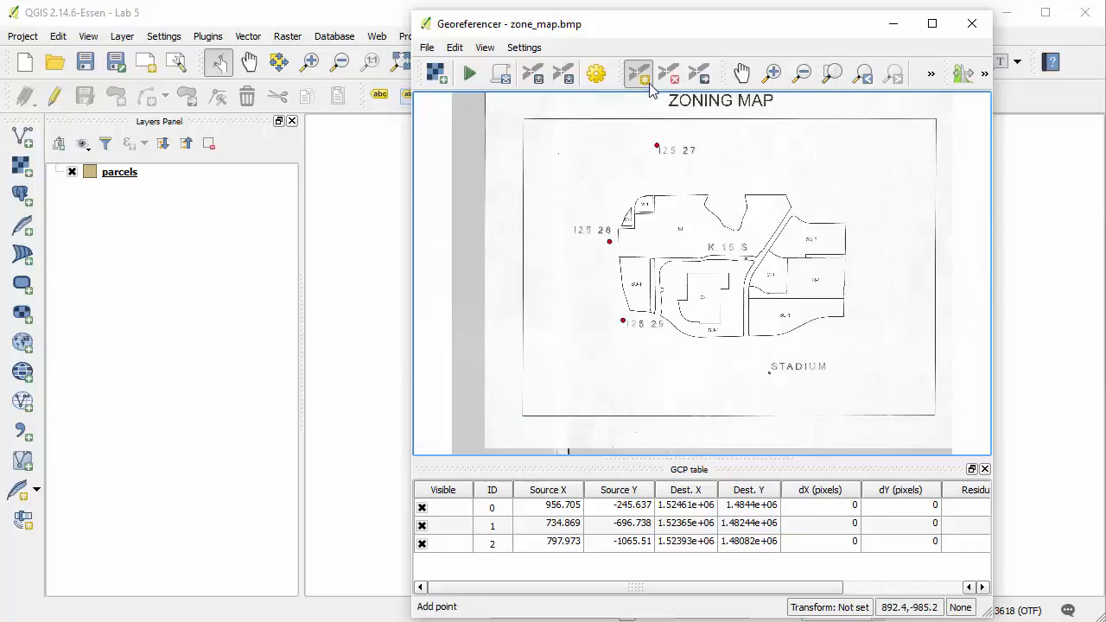
pyautogui.click(771, 73)
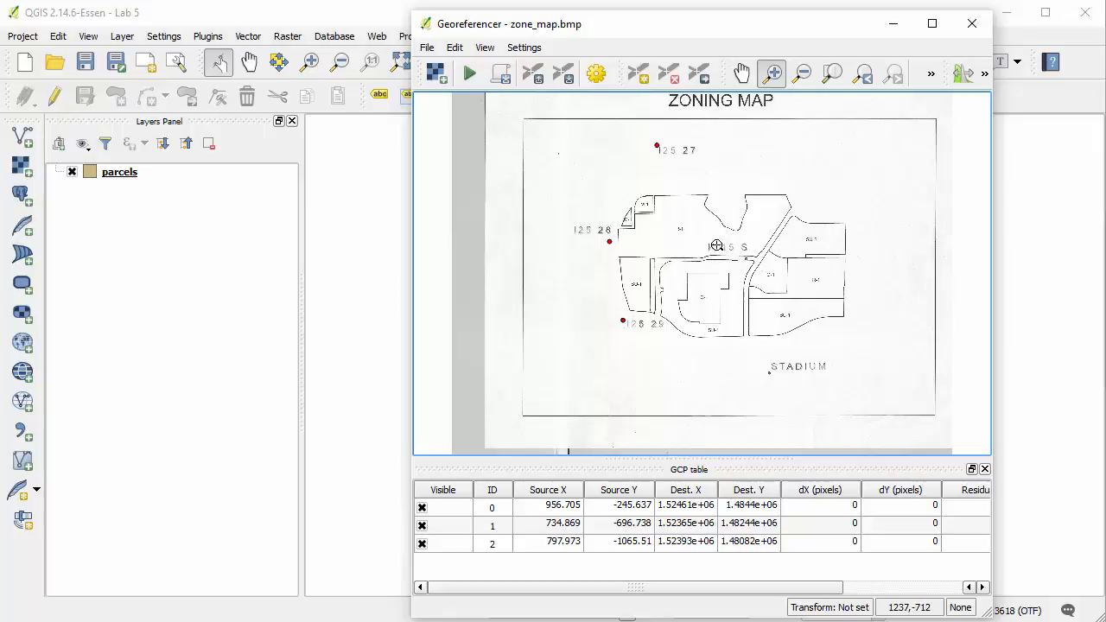
pyautogui.moveTo(710, 239); pyautogui.dragTo(757, 268)
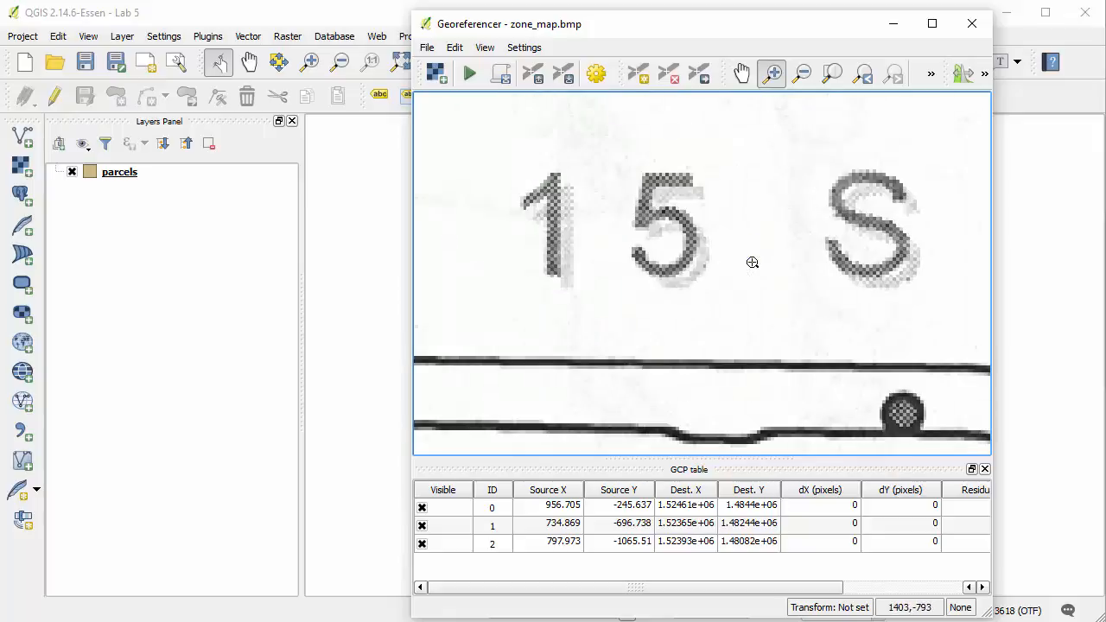
pyautogui.click(638, 75)
pyautogui.click(902, 415)
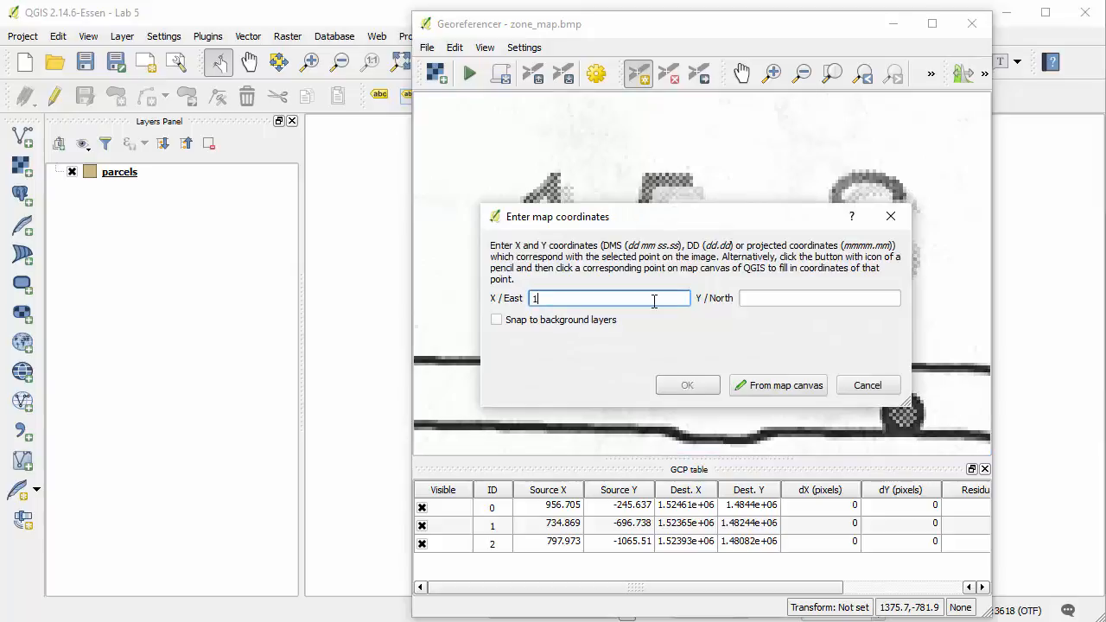
pyautogui.write('1526449.41')
pyautogui.press('Tab')
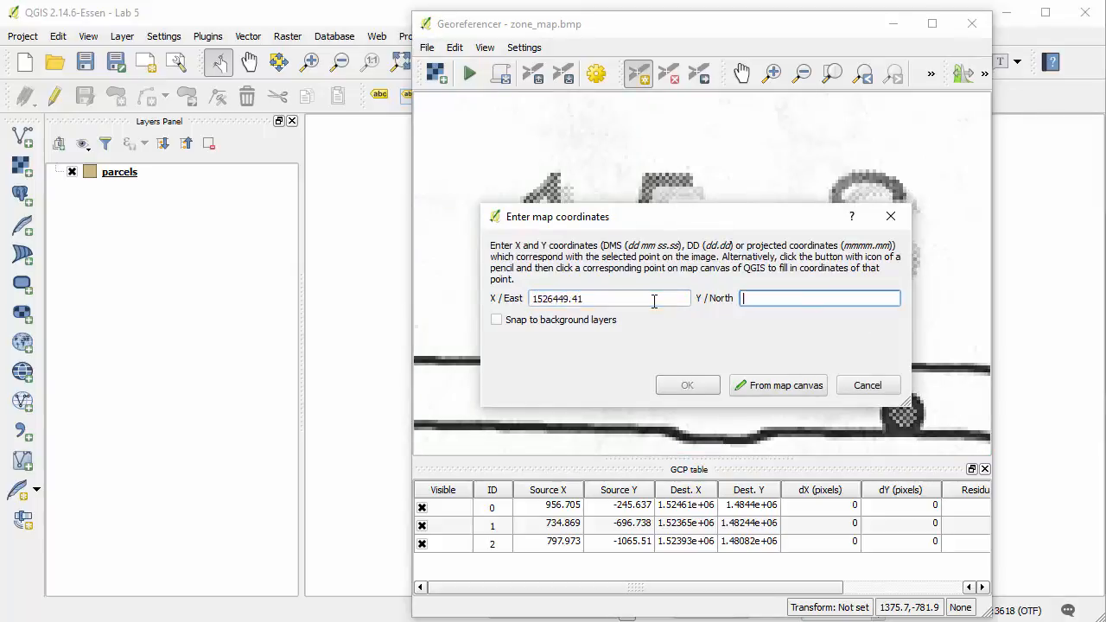
pyautogui.write('1482056.69')
pyautogui.click(687, 385)
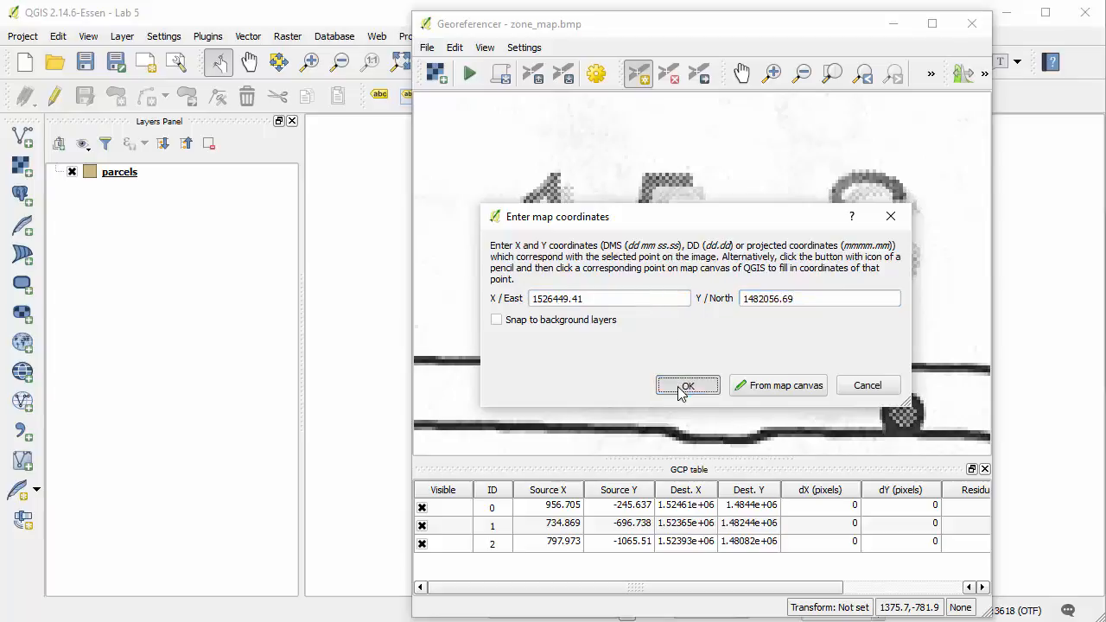
# Add a ground control point at the centre of station STADIUM's dot with X/East 1526925.10 and Y/North 1479718.10
pyautogui.click(832, 76)
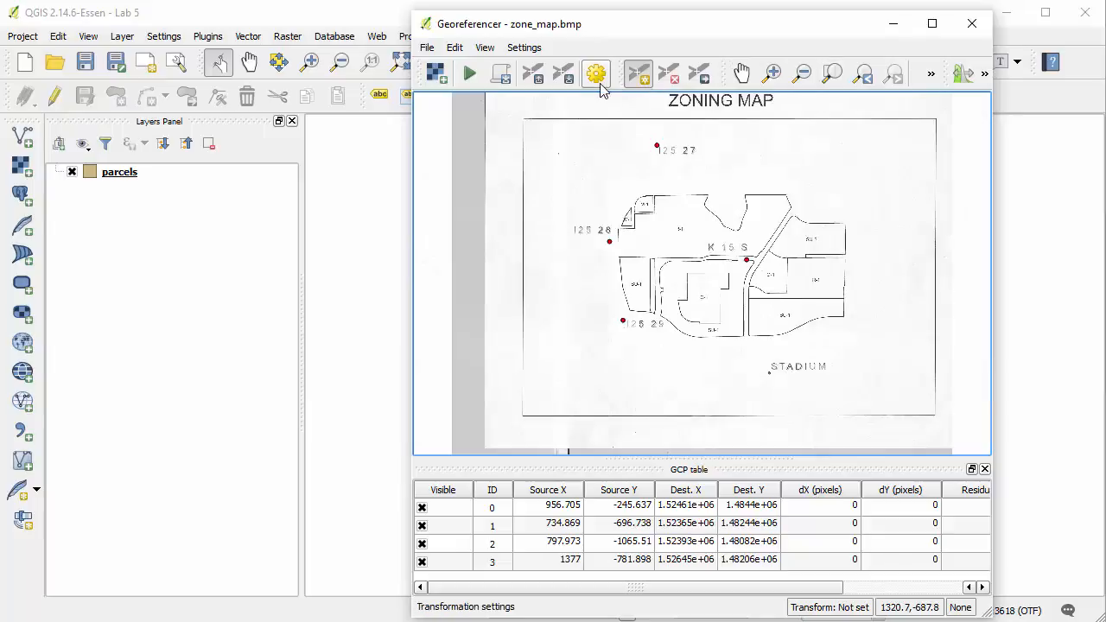
pyautogui.click(772, 73)
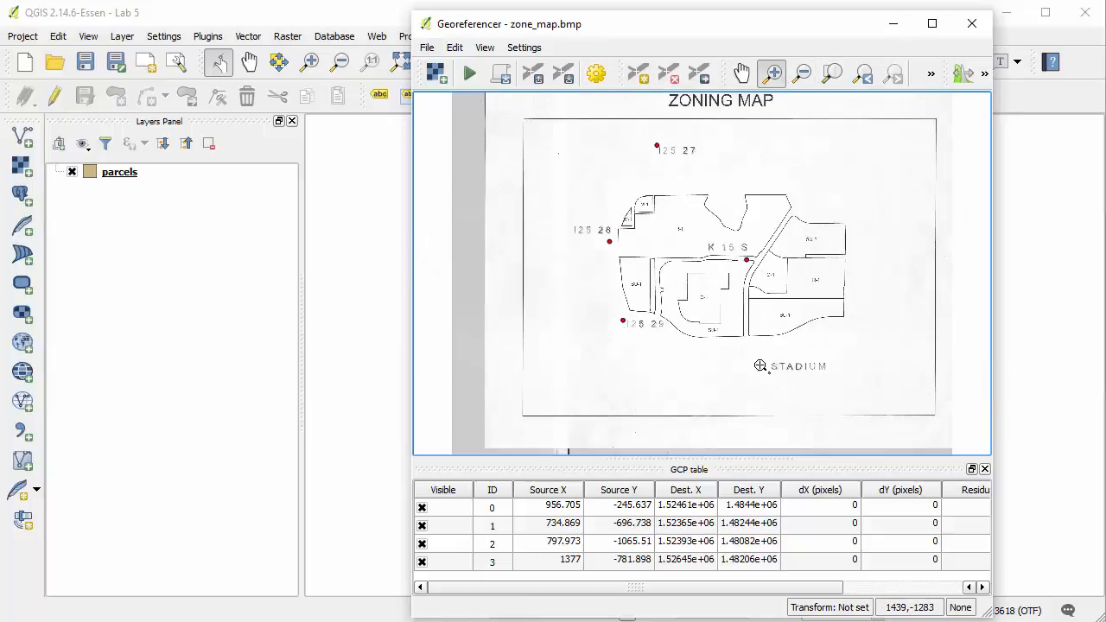
pyautogui.moveTo(757, 357); pyautogui.dragTo(800, 388)
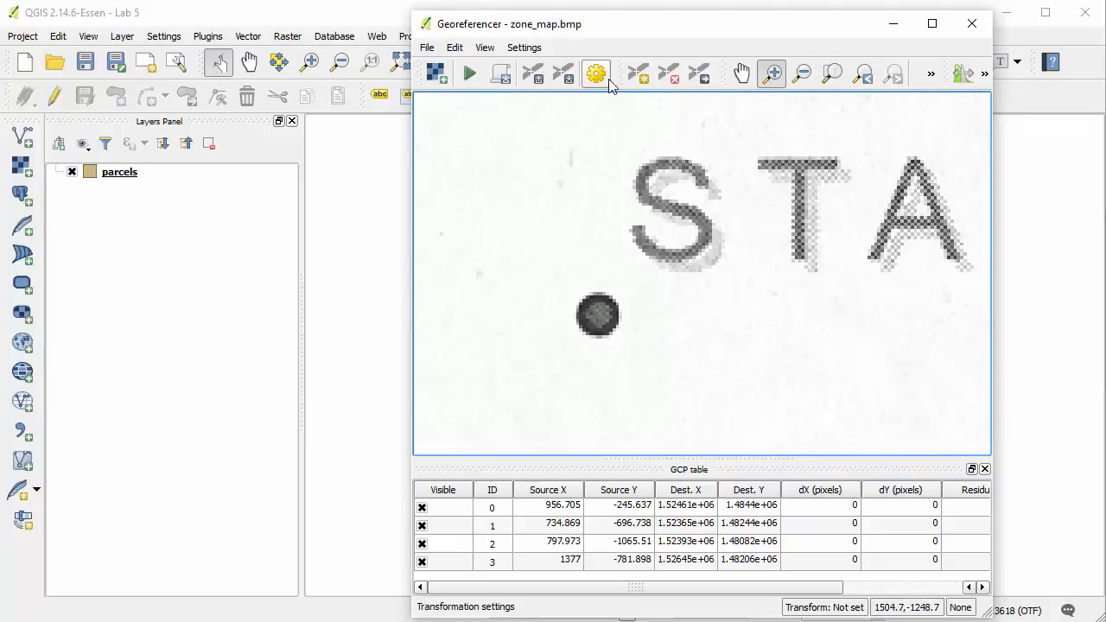
pyautogui.click(639, 73)
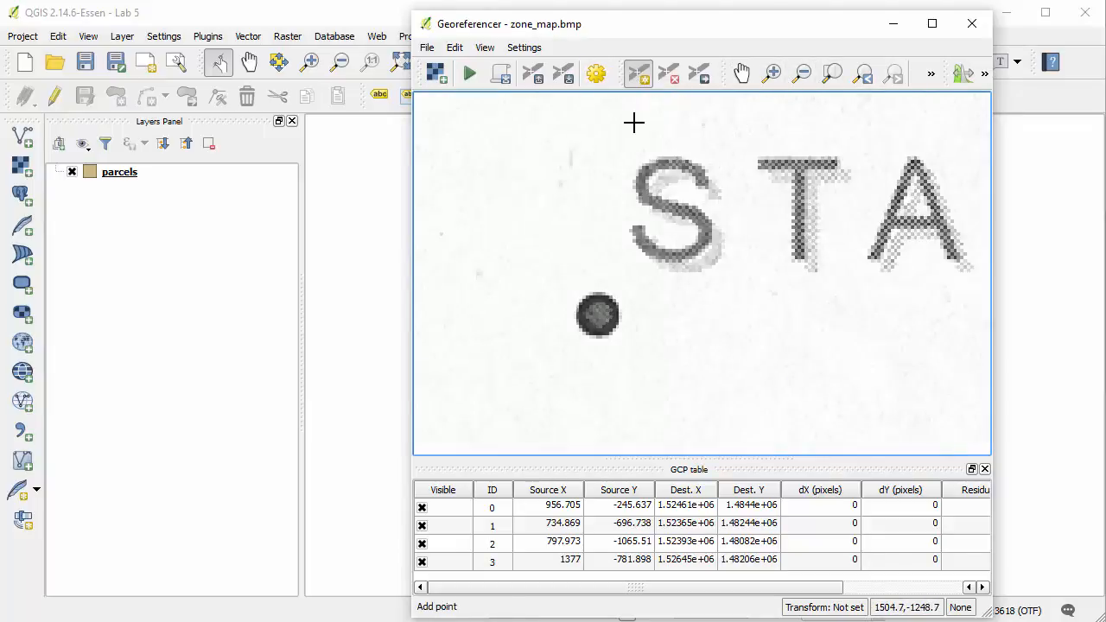
pyautogui.click(599, 316)
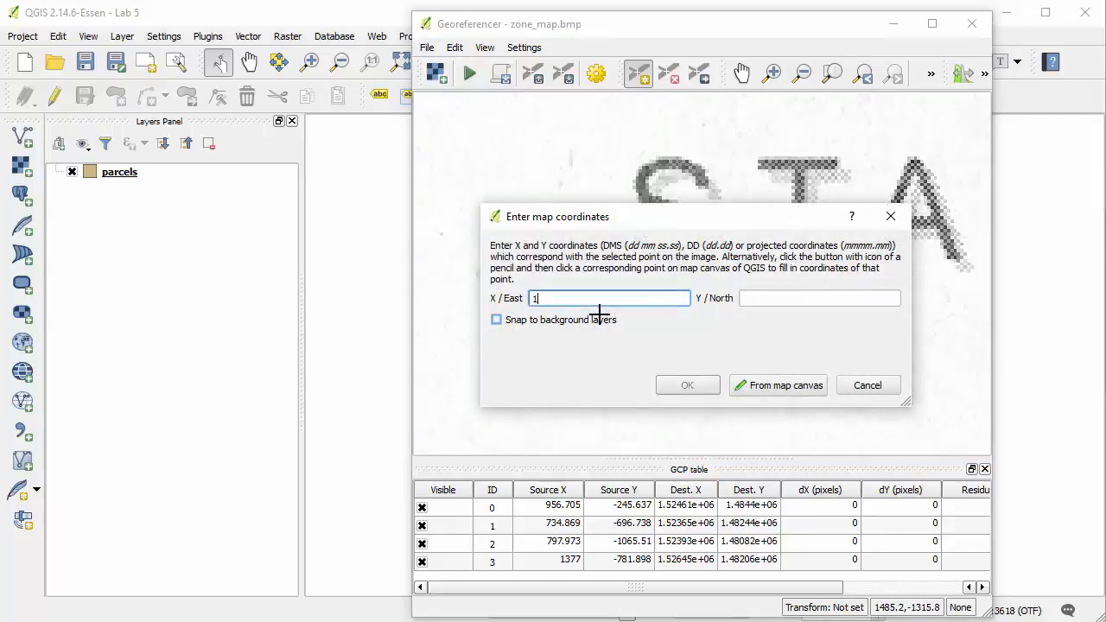
pyautogui.write('1526925.10')
pyautogui.press('Tab')
pyautogui.write('1')
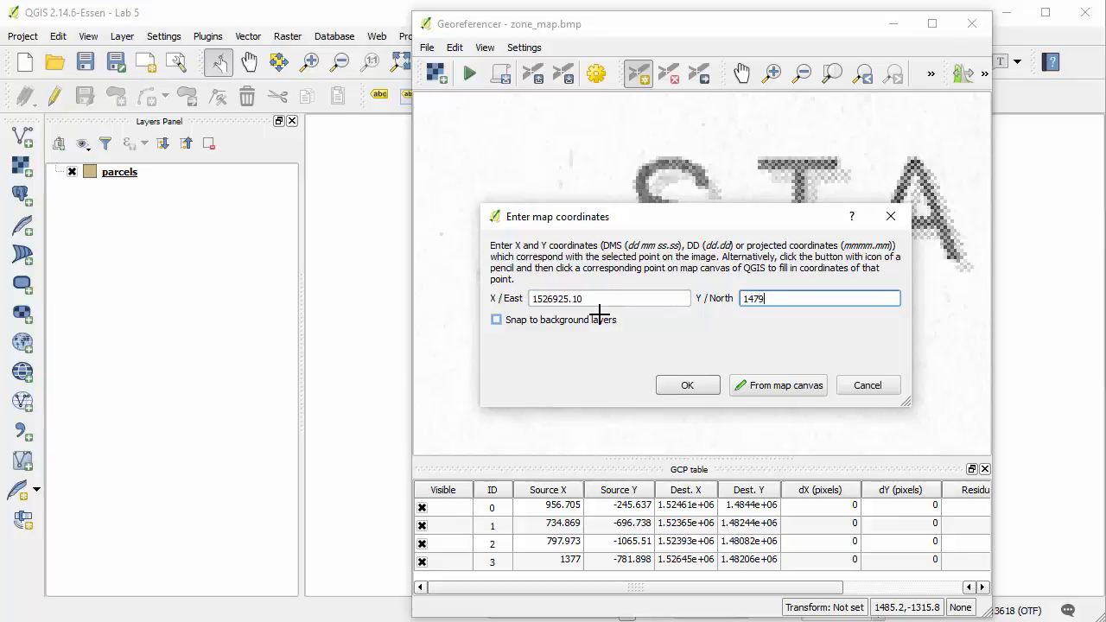
pyautogui.write('479718.10')
pyautogui.click(668, 386)
pyautogui.click(831, 73)
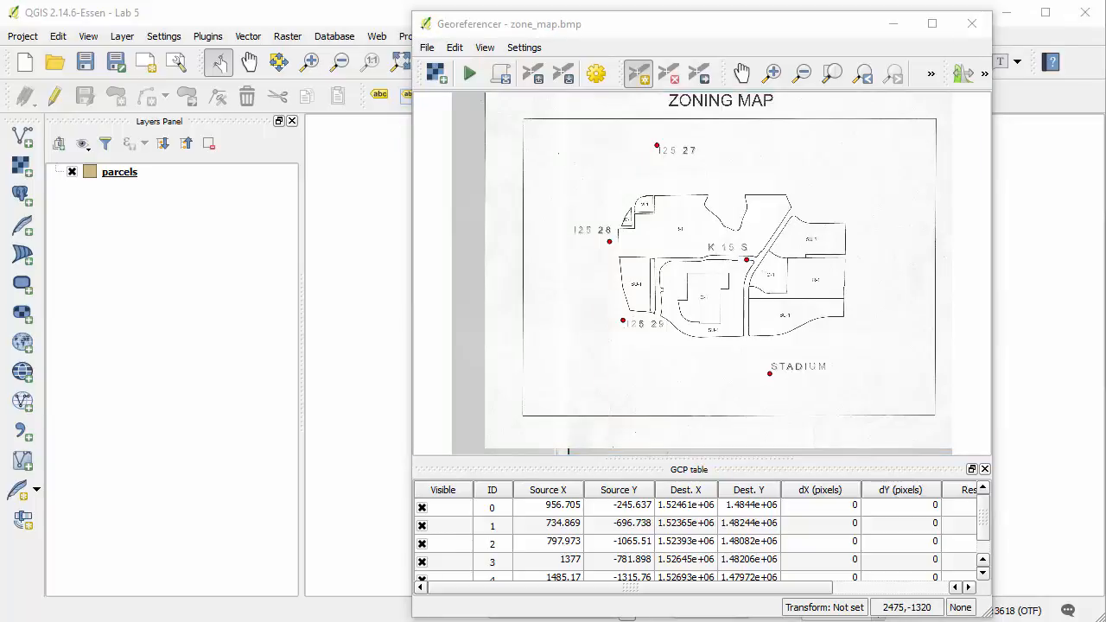
# Start georeferencing and, in the transformation settings, choose Polynomial 1 as transformation type and Nearest neighbour as resampling method
pyautogui.click(743, 26)
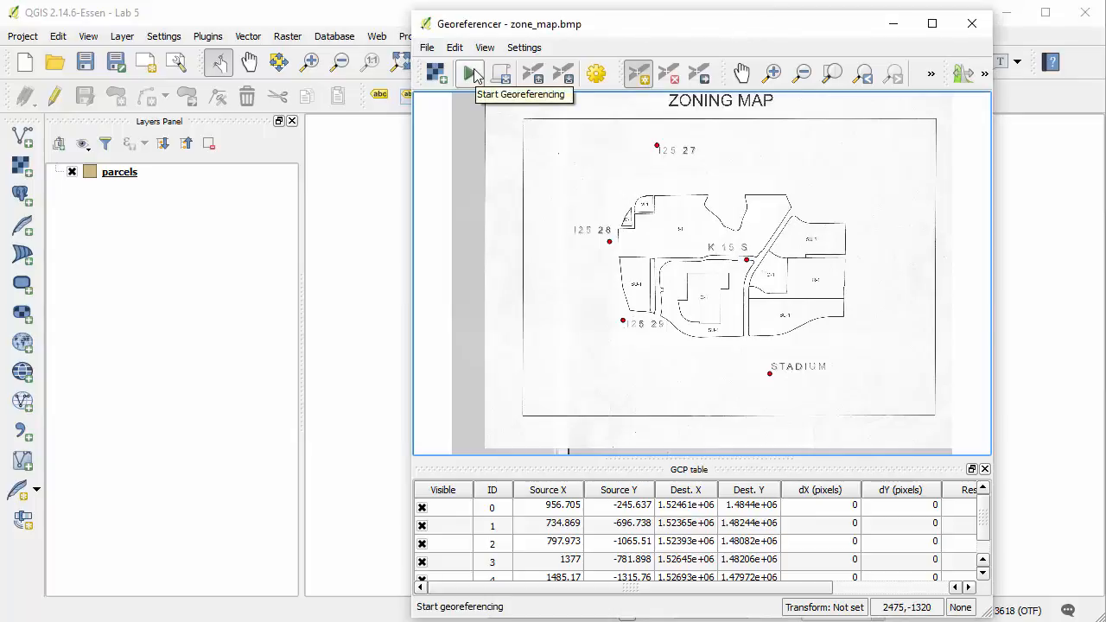
pyautogui.click(471, 74)
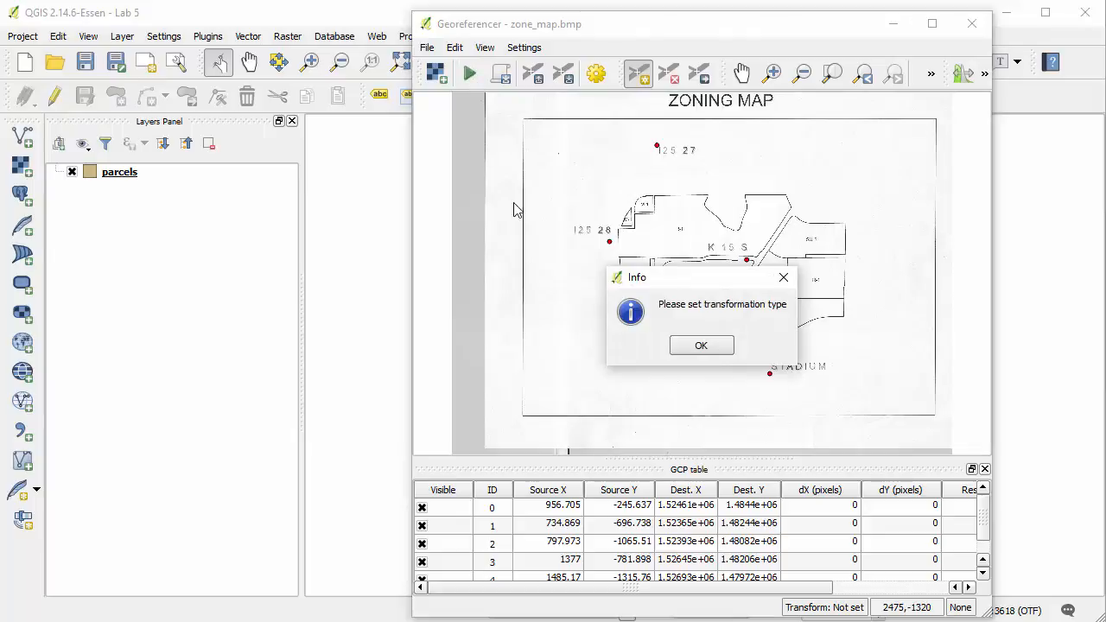
pyautogui.click(712, 346)
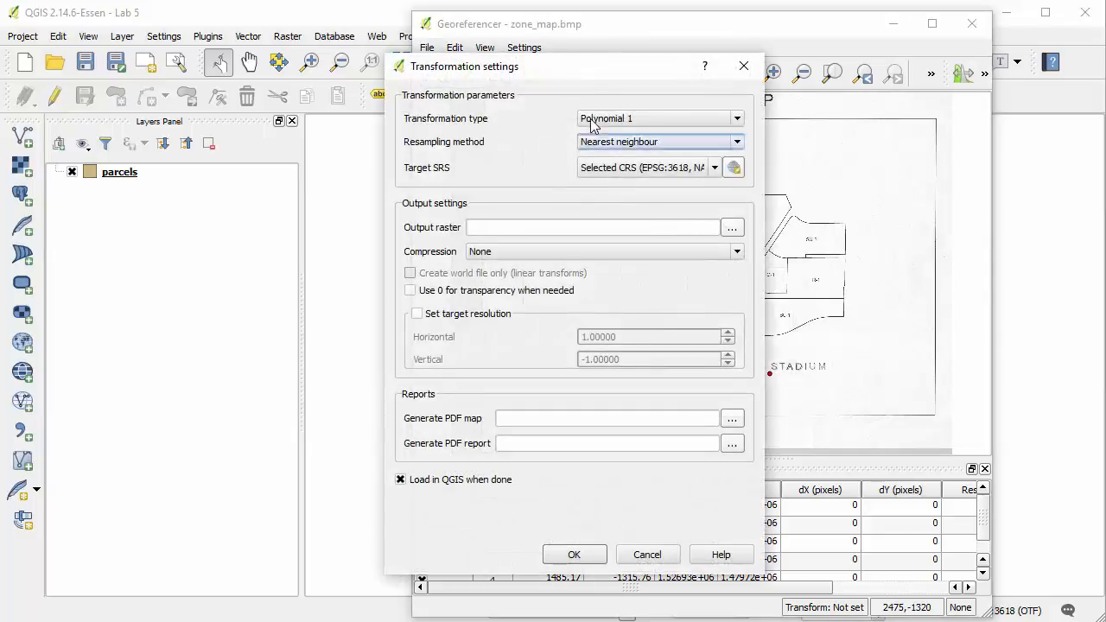
pyautogui.moveTo(593, 70); pyautogui.dragTo(723, 83)
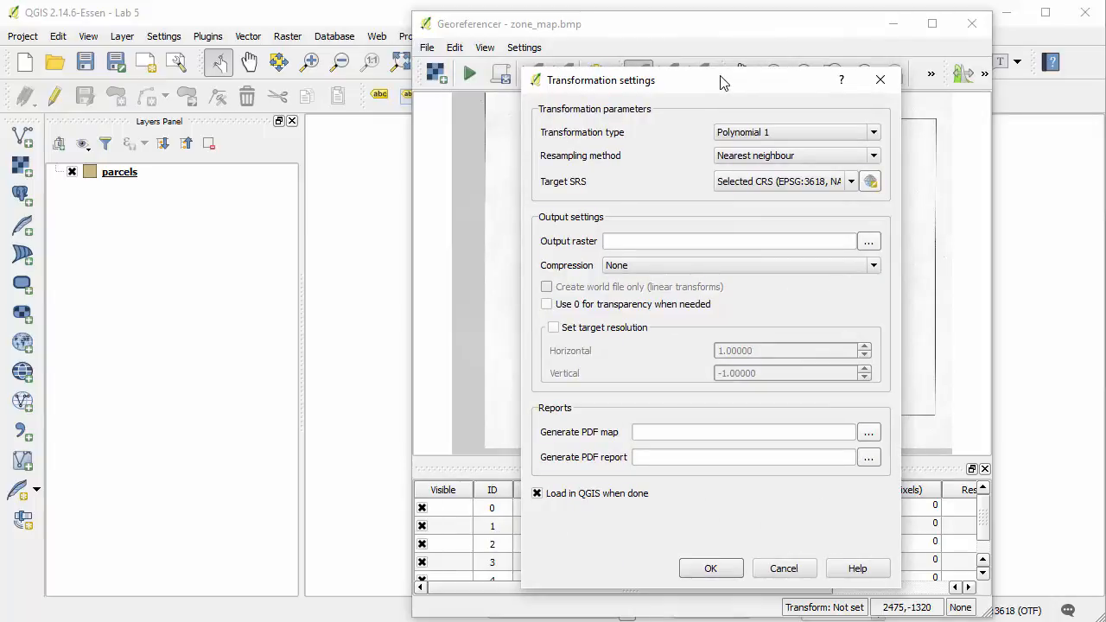
pyautogui.click(788, 138)
pyautogui.click(788, 140)
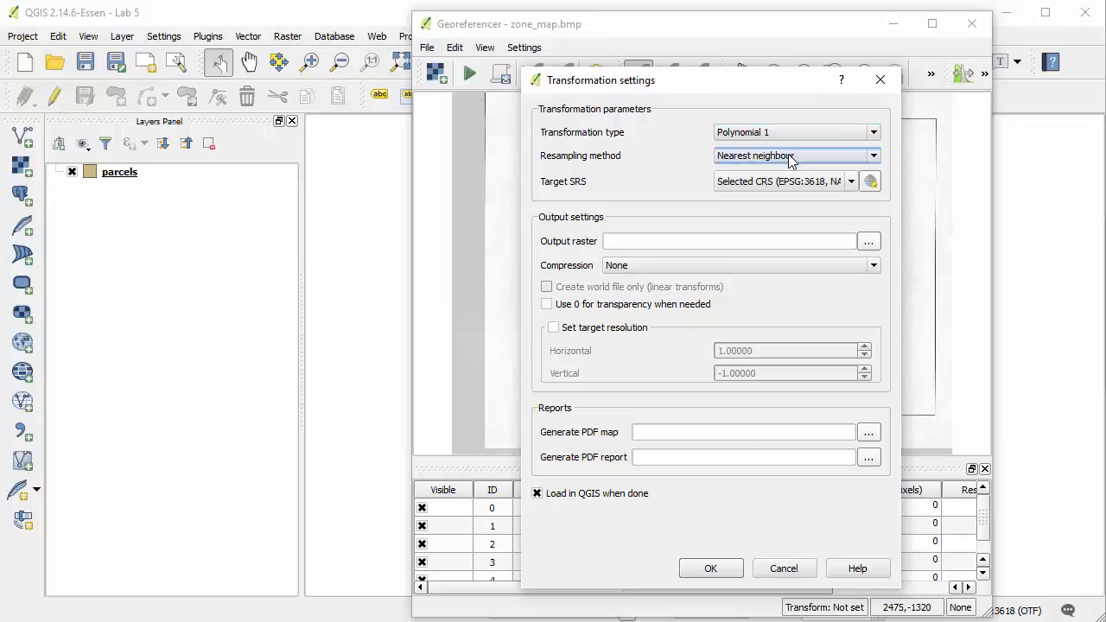
pyautogui.click(788, 157)
pyautogui.click(788, 156)
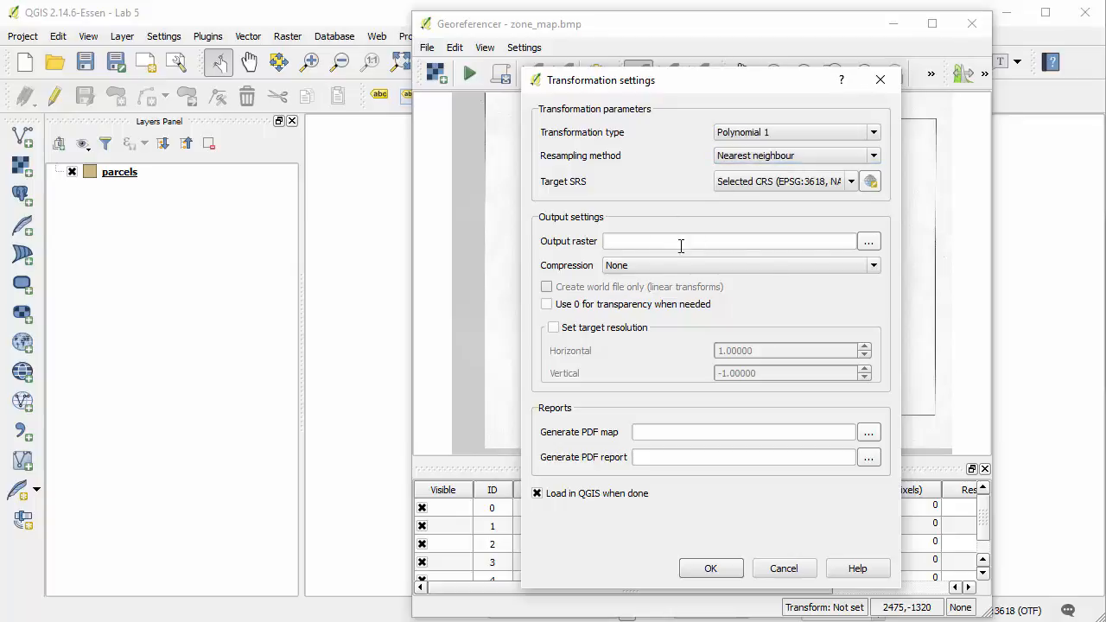
# Set the output raster to zone_map_modified_spcs.tif in the Lab 5 Data folder
pyautogui.click(873, 248)
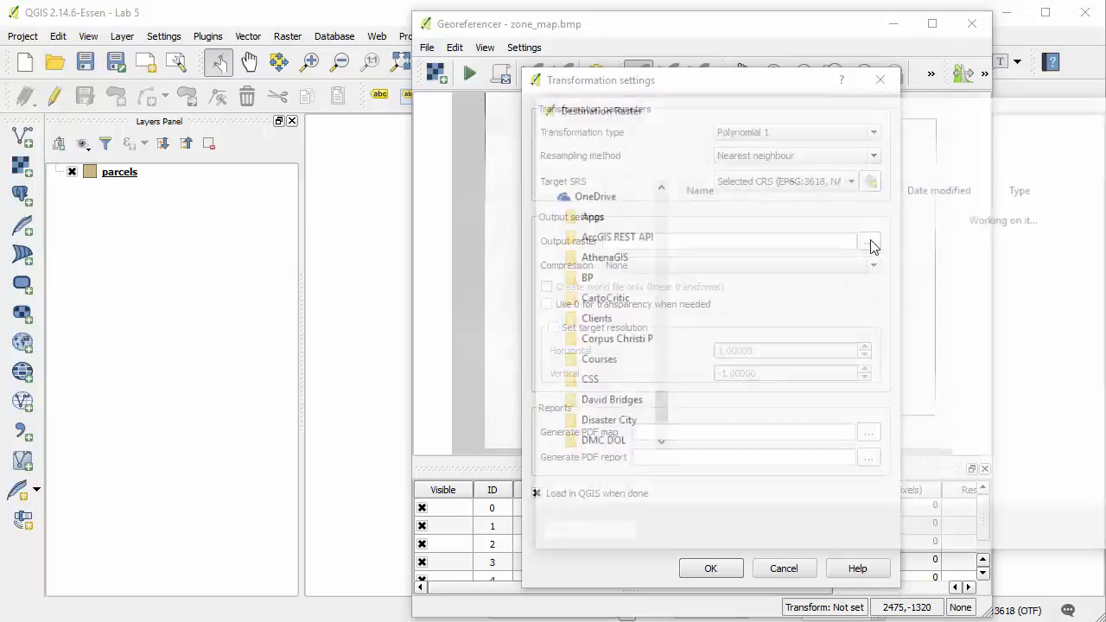
pyautogui.moveTo(881, 133); pyautogui.dragTo(533, 115)
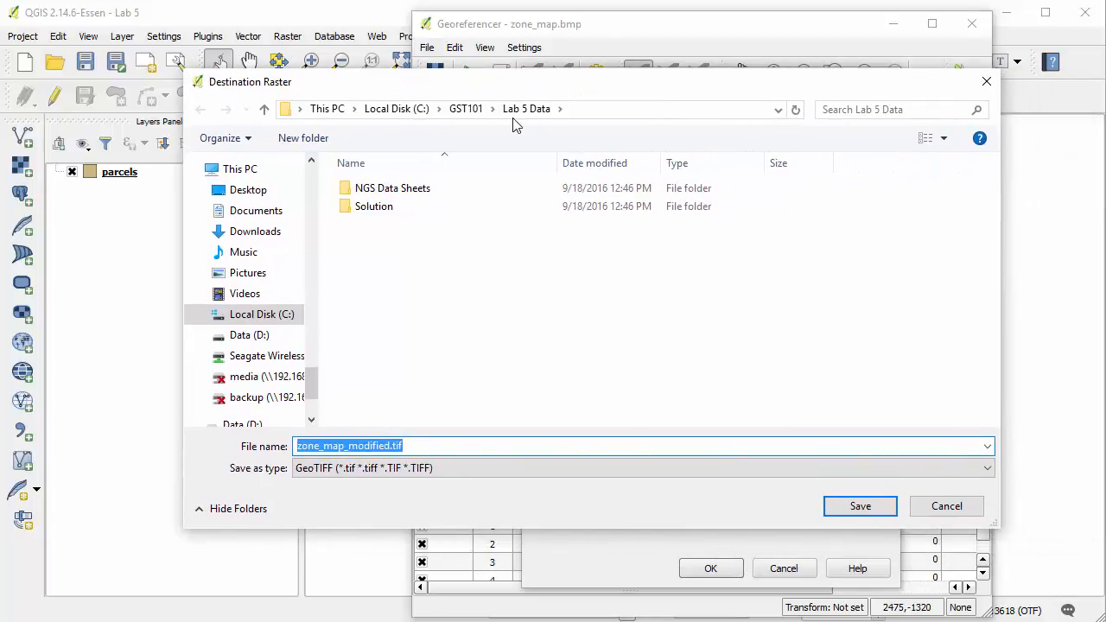
pyautogui.click(391, 446)
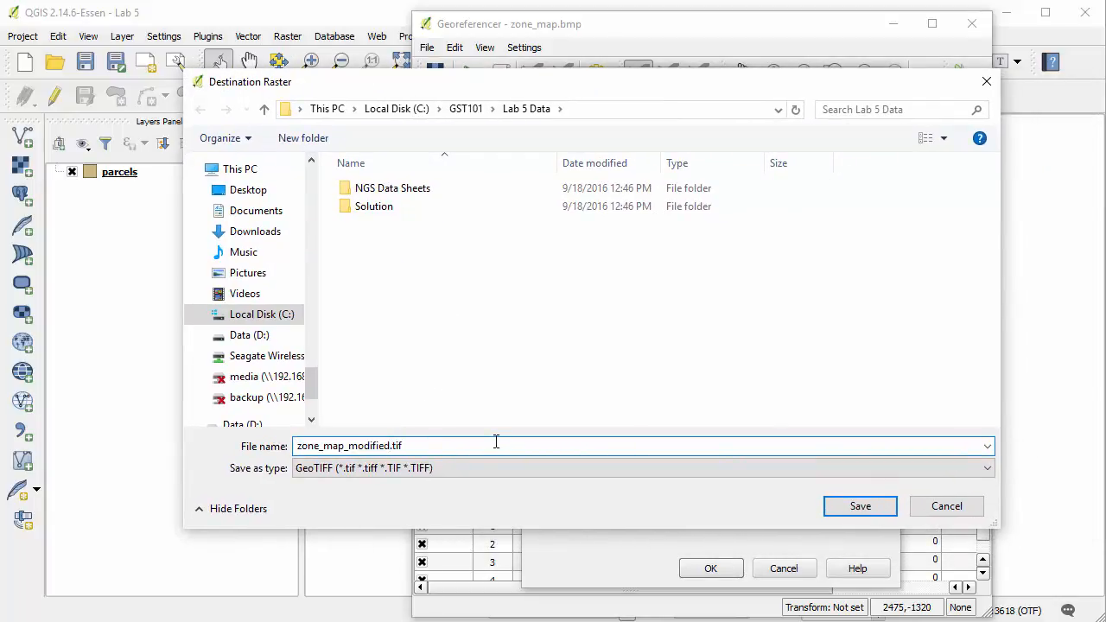
pyautogui.write('_spcs')
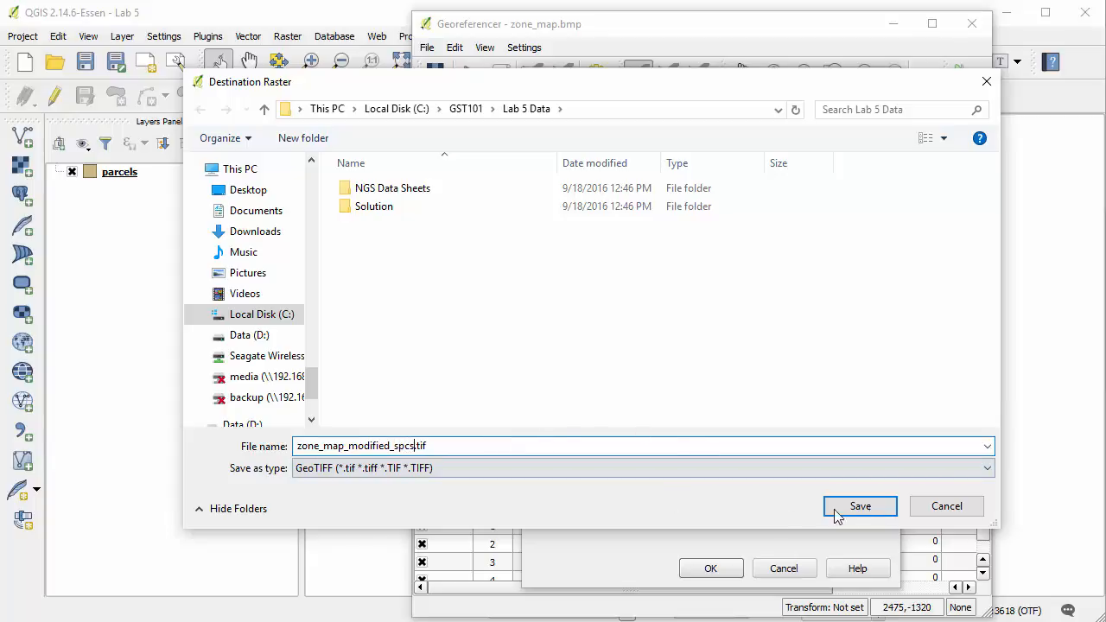
pyautogui.click(872, 508)
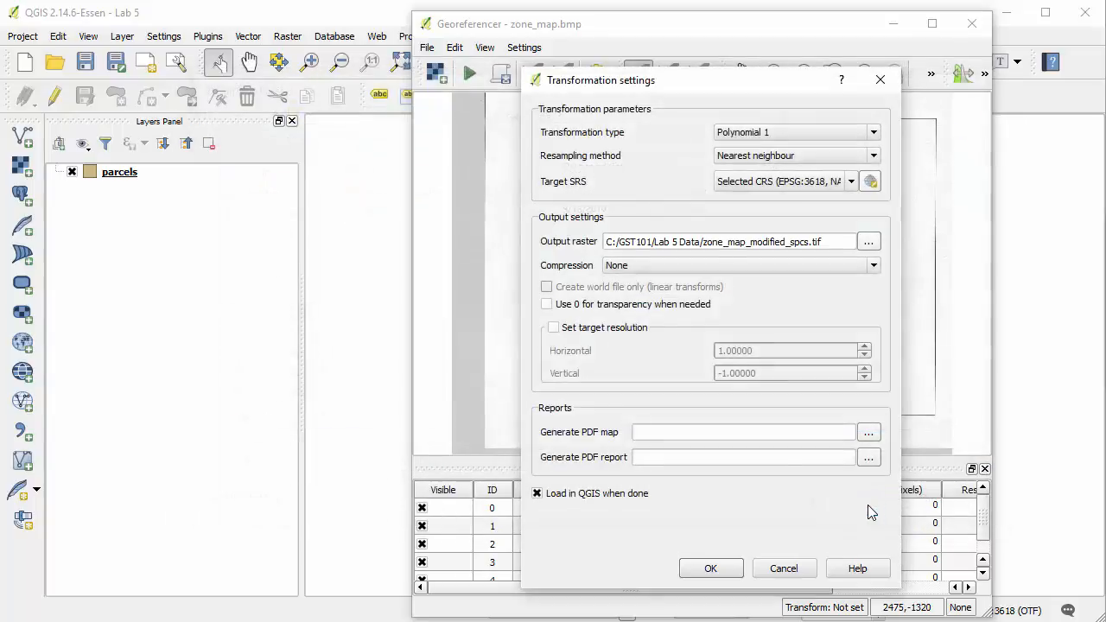
# Set the target SRS to NAD83(NSRS2007) / New Mexico Central (ftUS), EPSG:3618, and accept the transformation settings
pyautogui.click(871, 183)
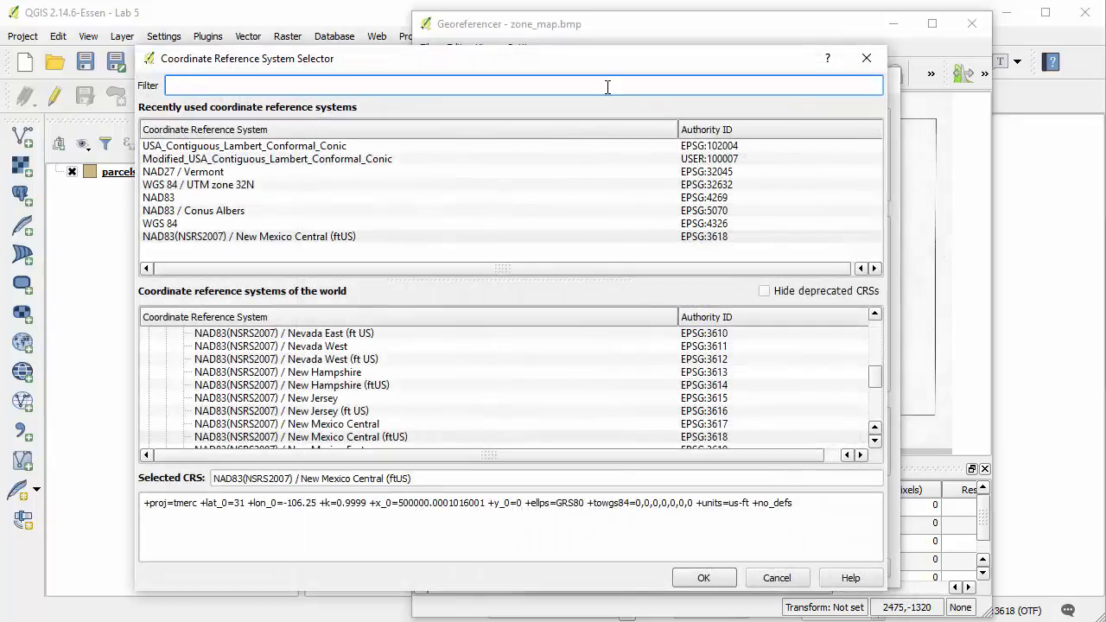
pyautogui.write('3618')
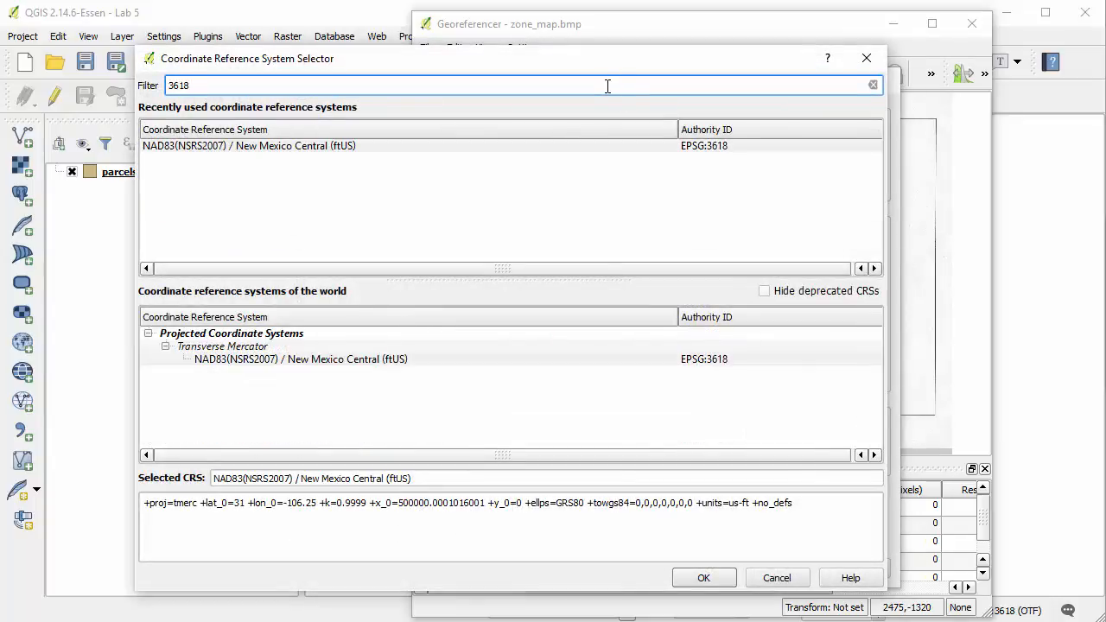
pyautogui.click(650, 358)
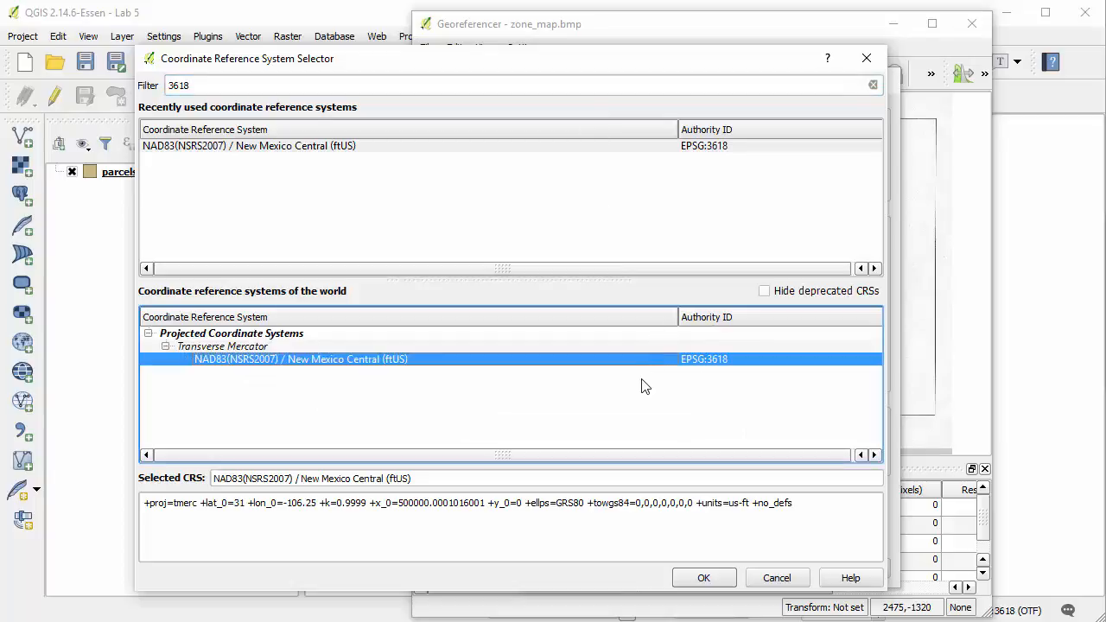
pyautogui.click(717, 585)
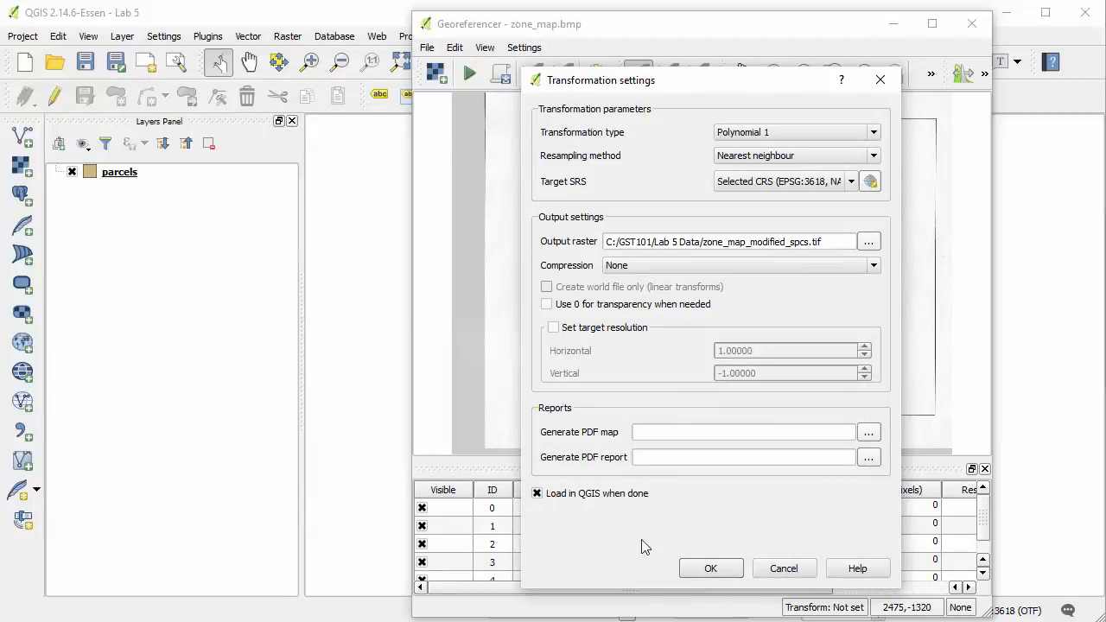
pyautogui.click(707, 569)
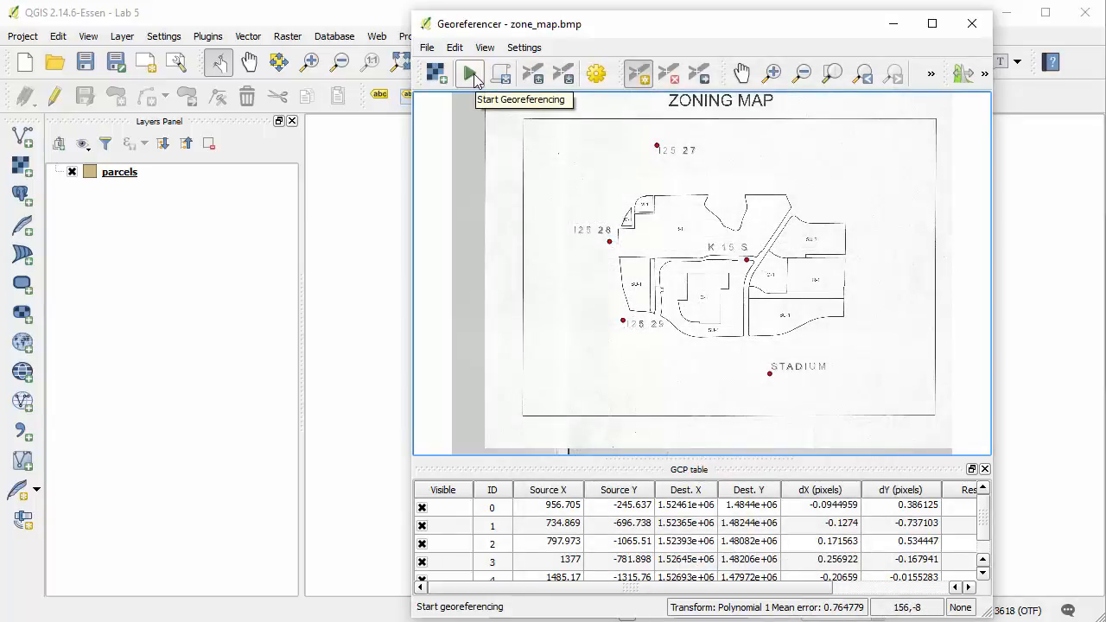
# Run the georeferencing, then close the Georeferencer and save the GCP points
pyautogui.click(471, 75)
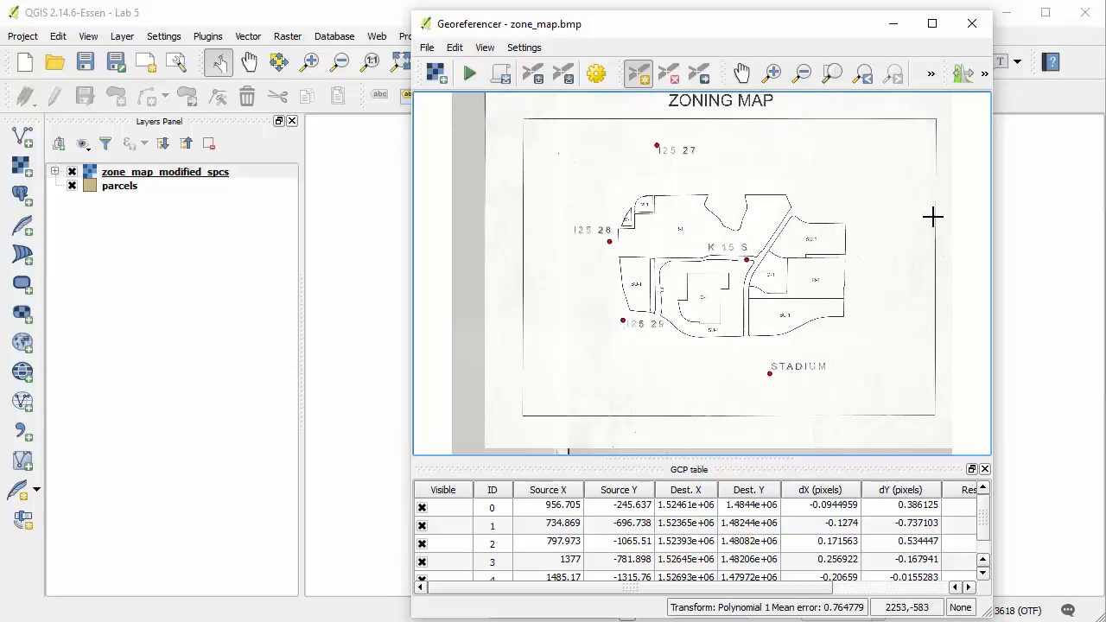
pyautogui.click(970, 24)
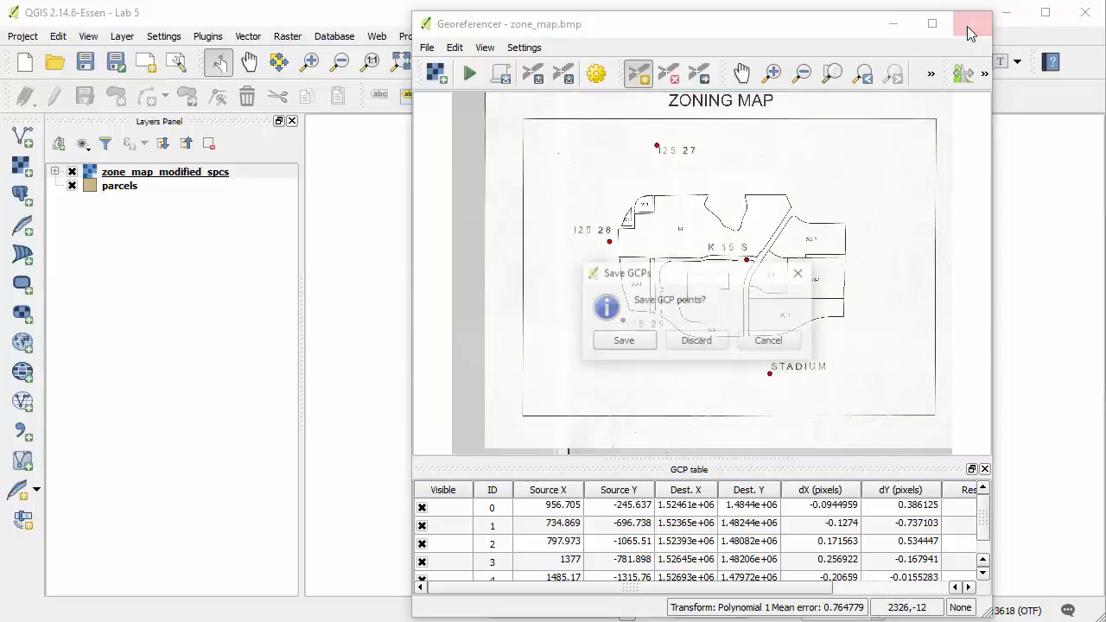
pyautogui.moveTo(703, 281); pyautogui.dragTo(704, 258)
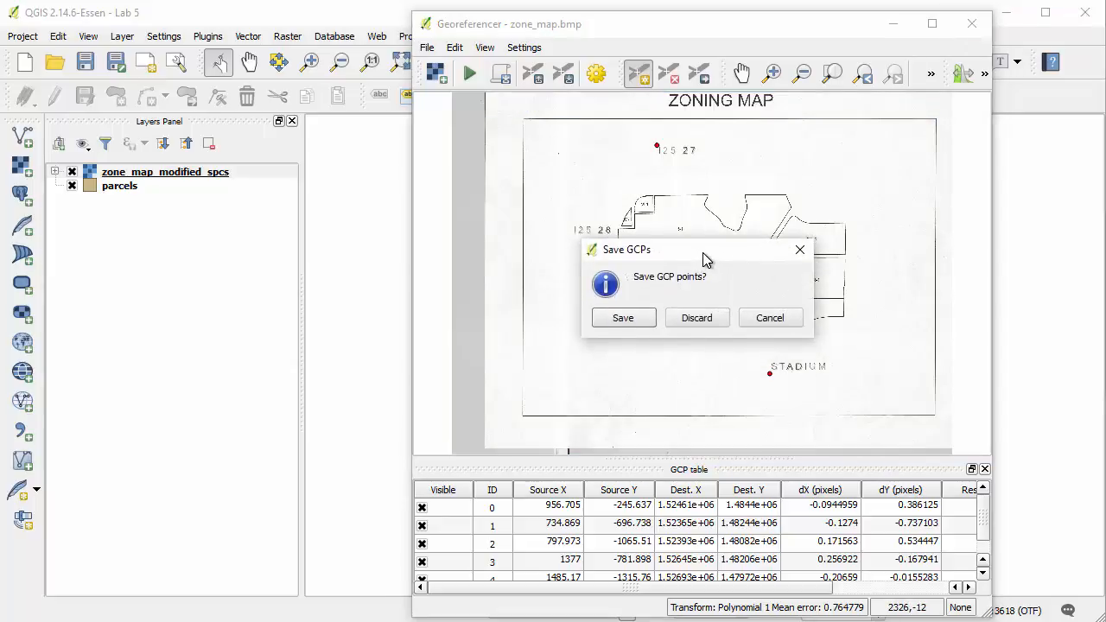
pyautogui.click(622, 318)
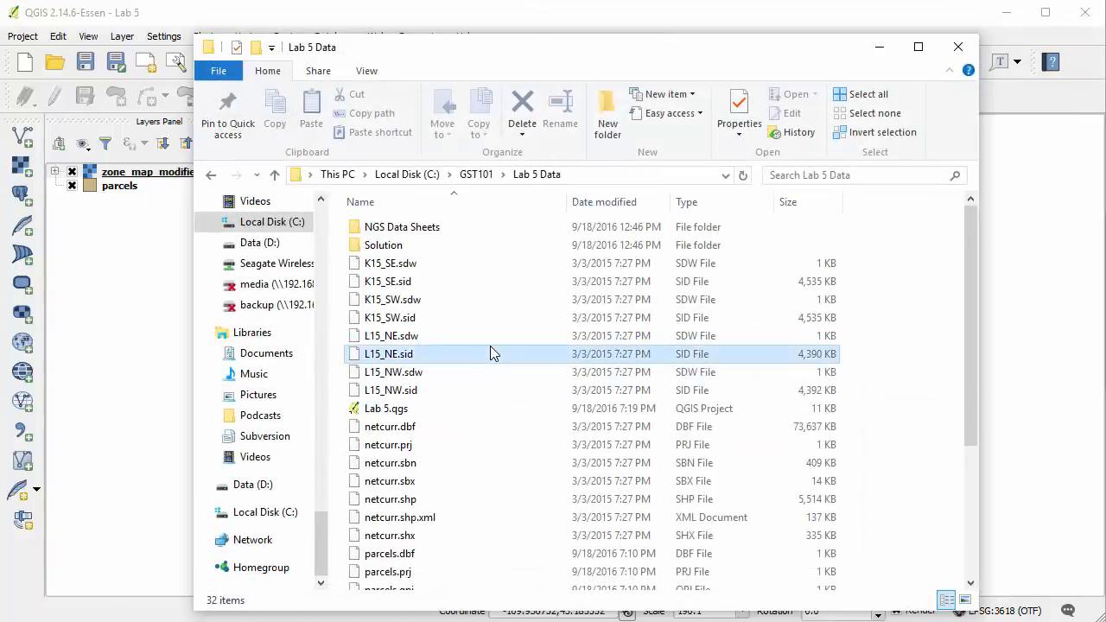
# In File Explorer, examine the Lab 5 Data folder for zone_map.bmp and its saved control point file zone_map.bmp.points
pyautogui.scroll(-4, 490, 354)
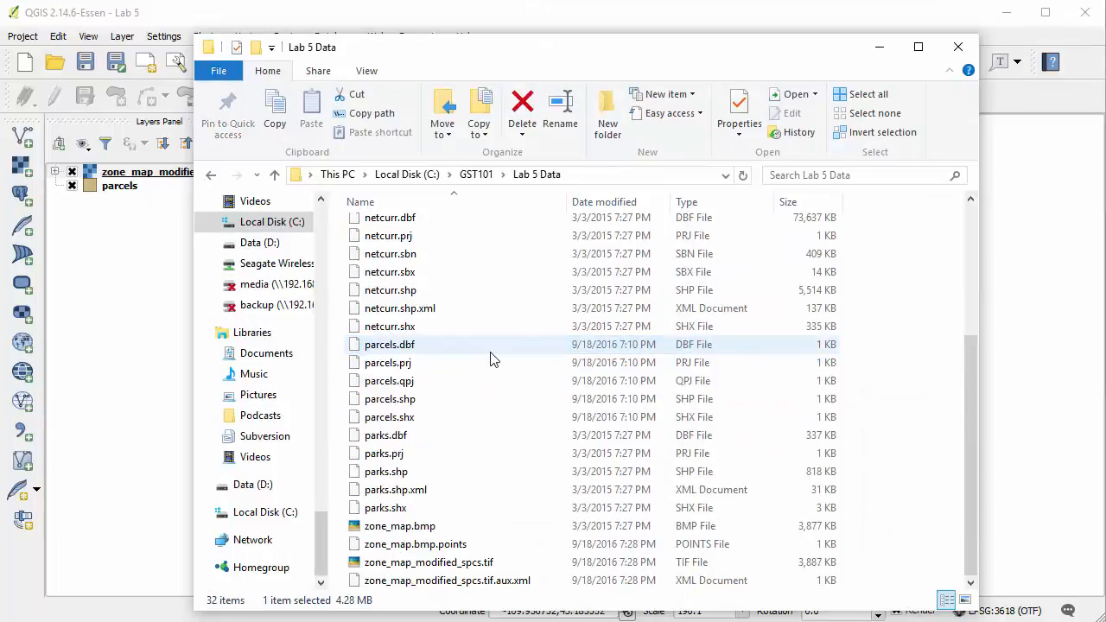
pyautogui.click(459, 527)
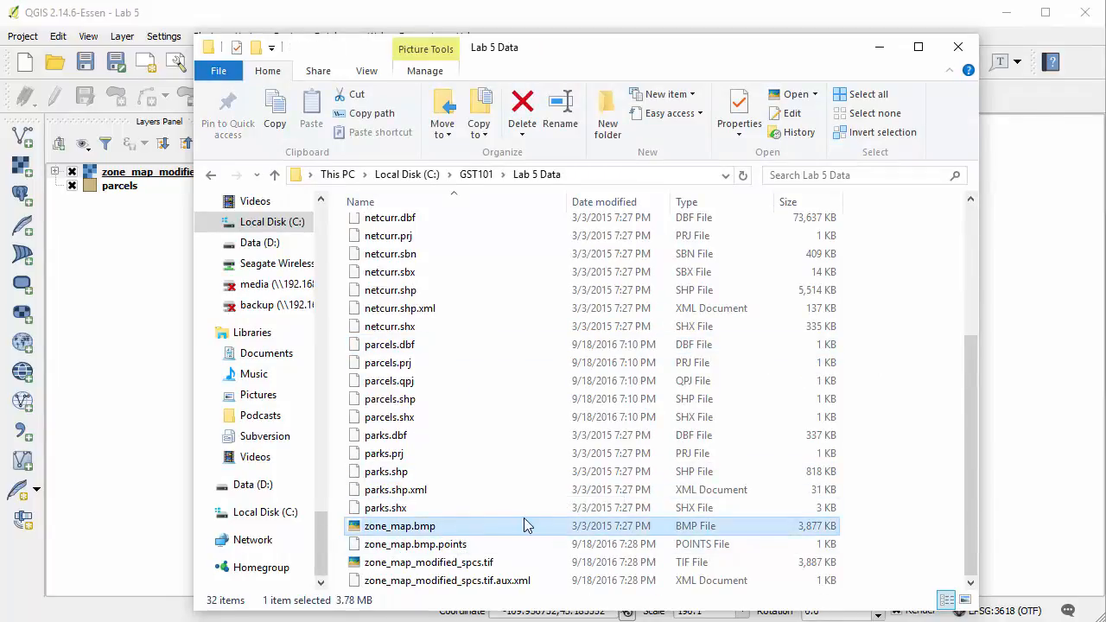
pyautogui.click(474, 546)
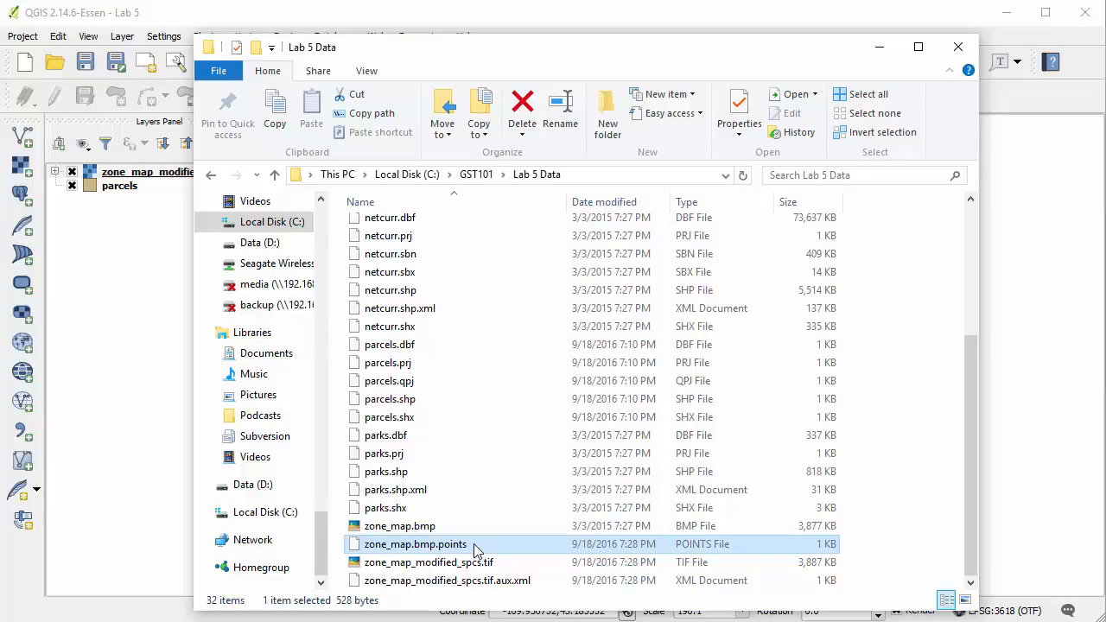
pyautogui.click(464, 532)
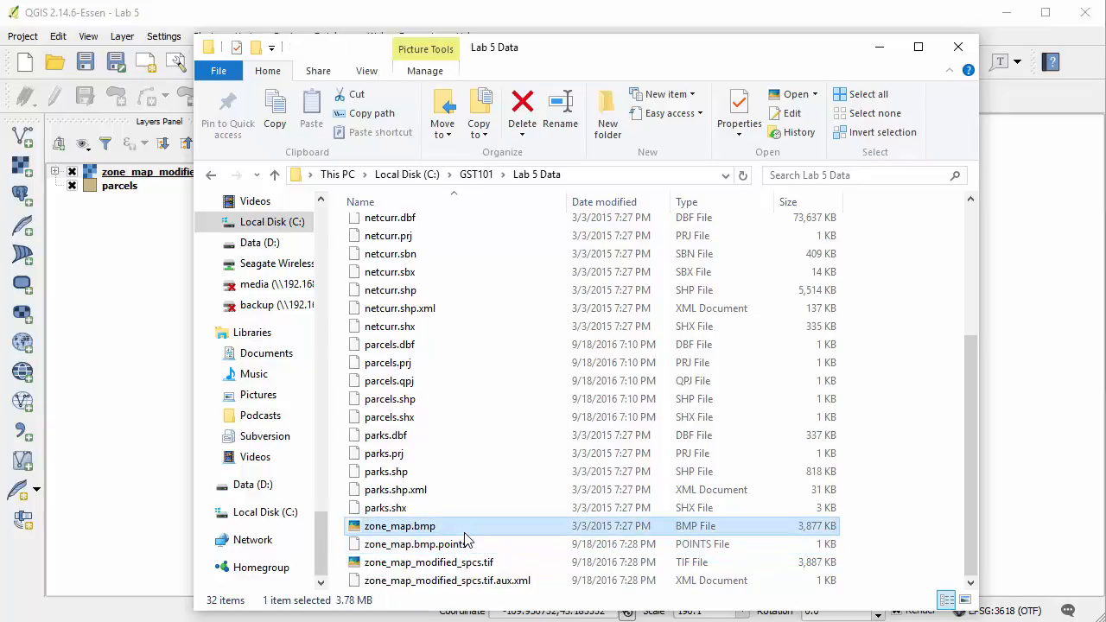
pyautogui.click(480, 545)
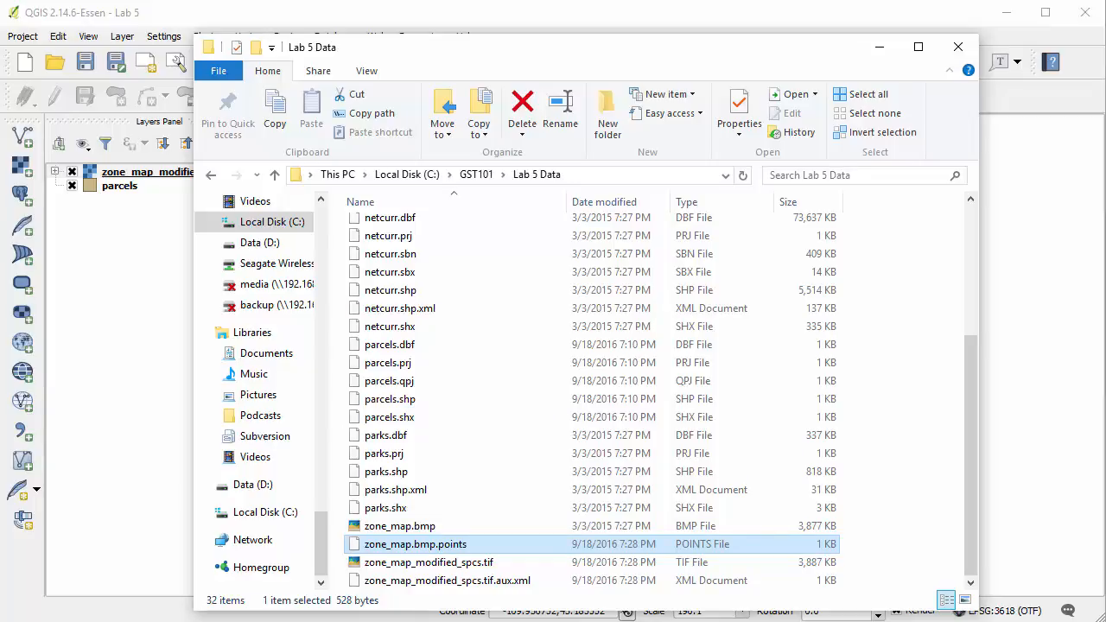
# Switch back to QGIS and zoom the map to the extent of the zone_map_modified_spcs layer
pyautogui.hotkey('alt', 'Tab')
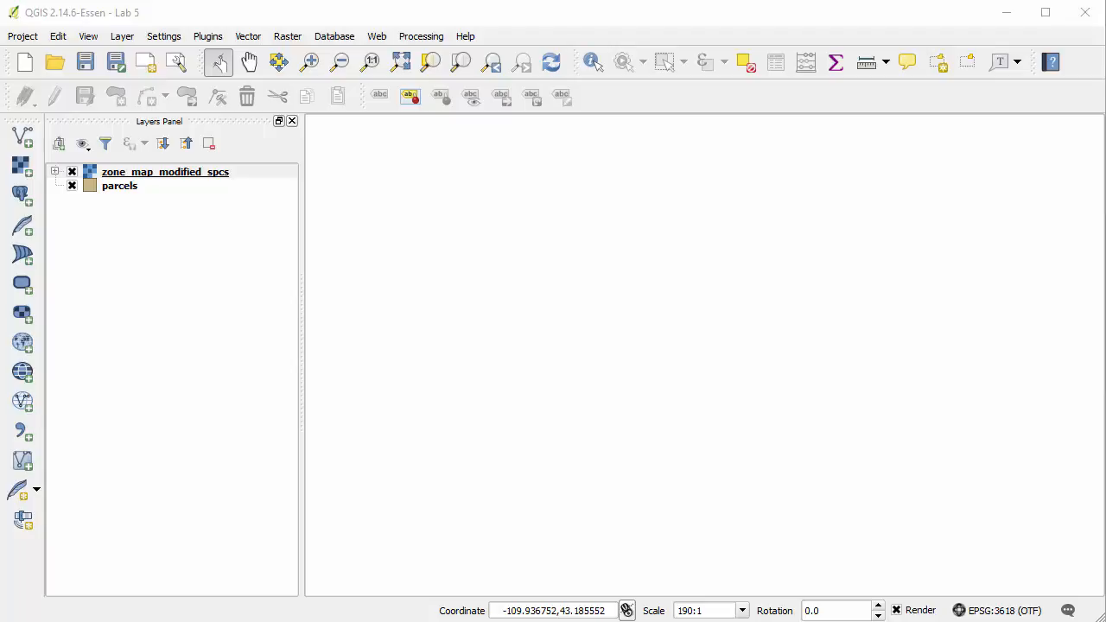
pyautogui.rightClick(128, 176)
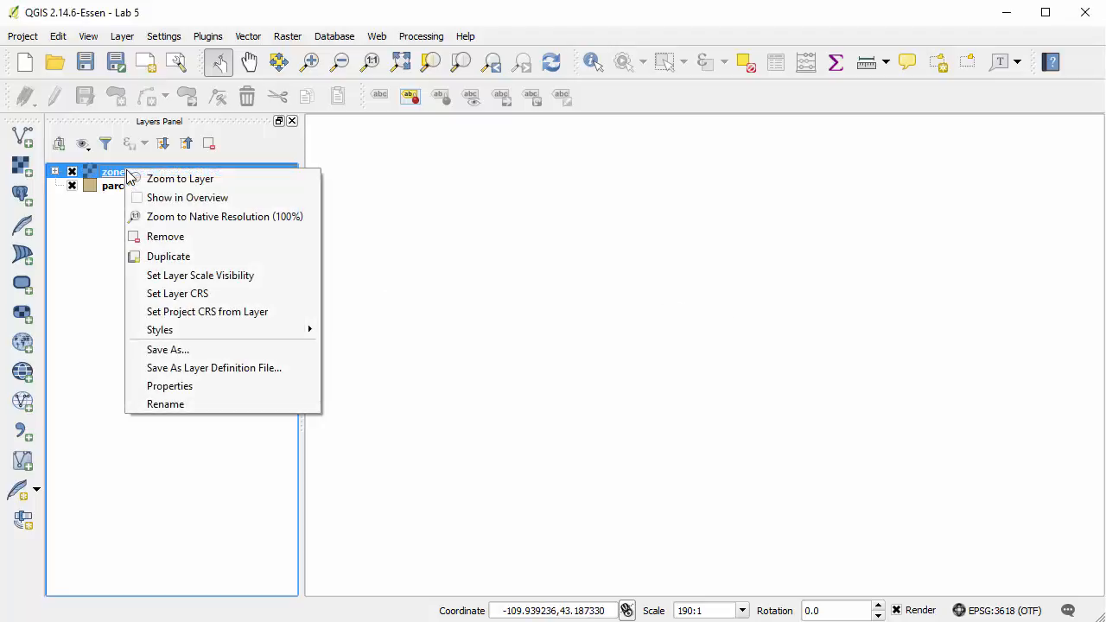
pyautogui.click(223, 183)
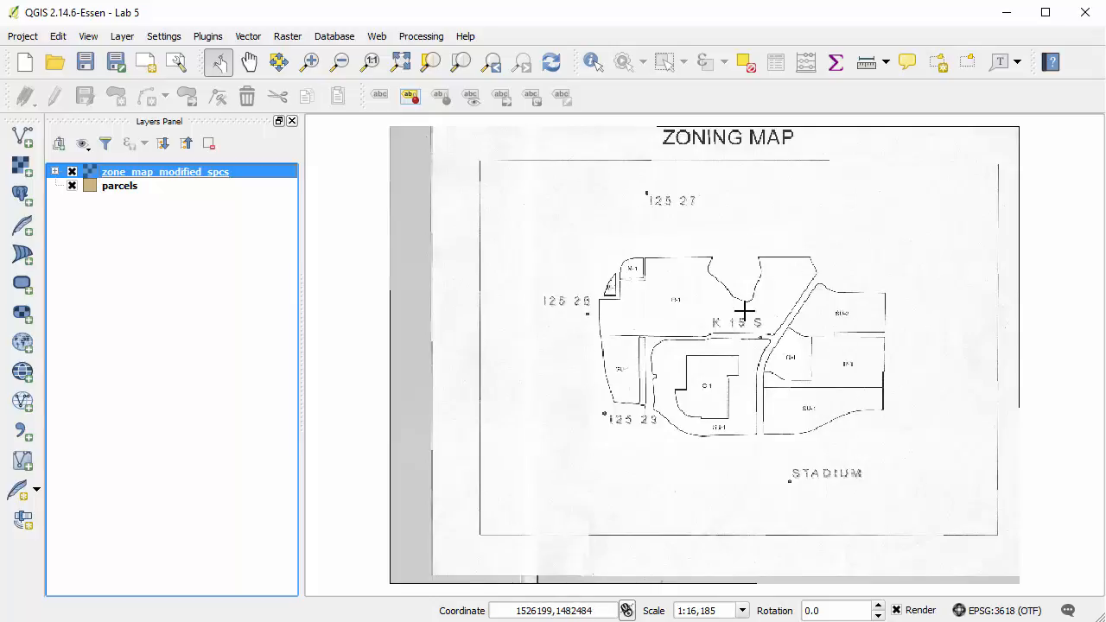
# Add the netcurr.shp shapefile from the Lab 5 Data folder to the map as a vector layer
pyautogui.click(21, 136)
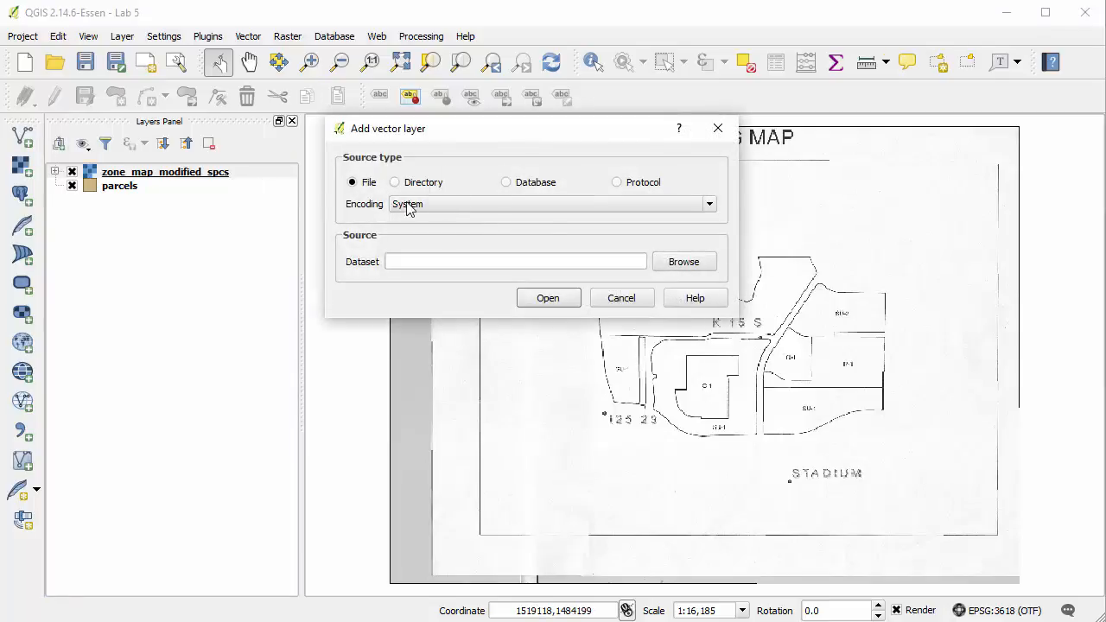
pyautogui.click(672, 270)
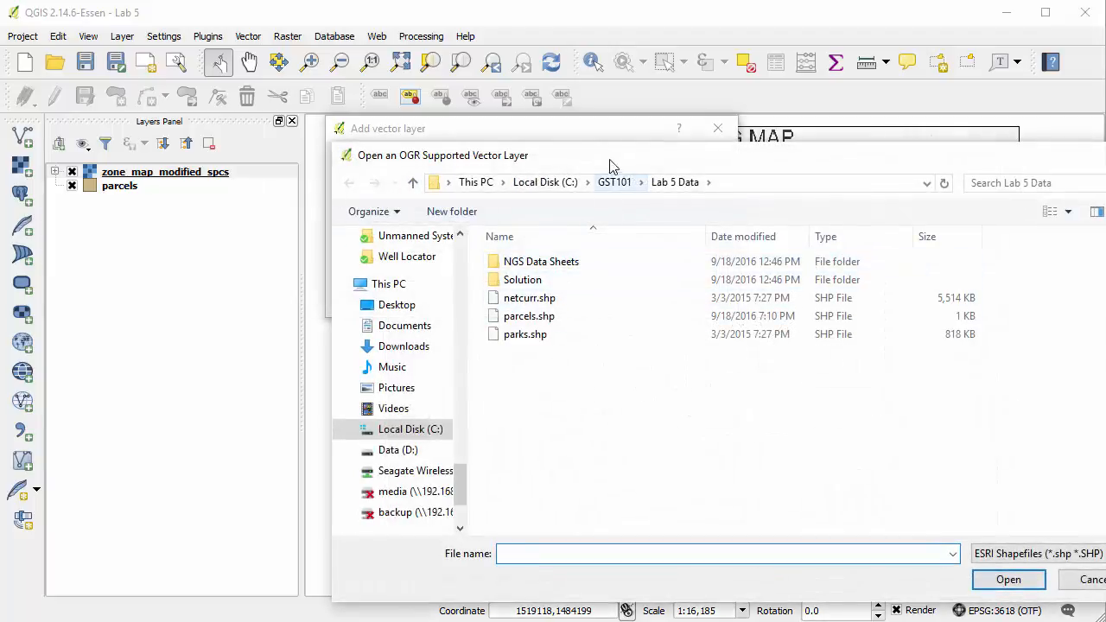
pyautogui.click(406, 264)
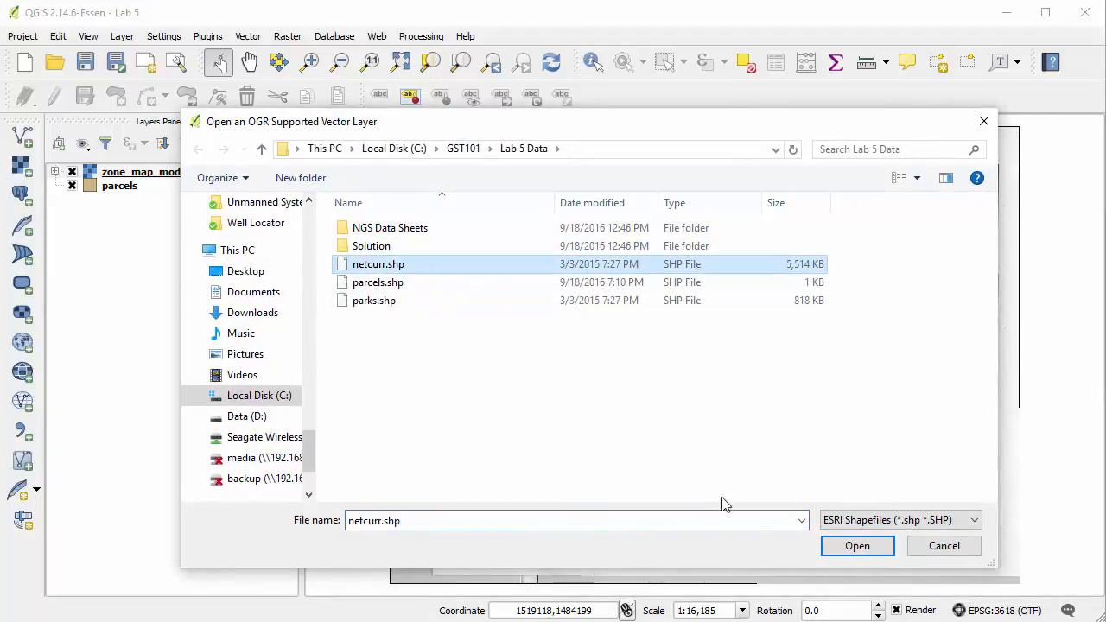
pyautogui.click(854, 546)
pyautogui.click(548, 299)
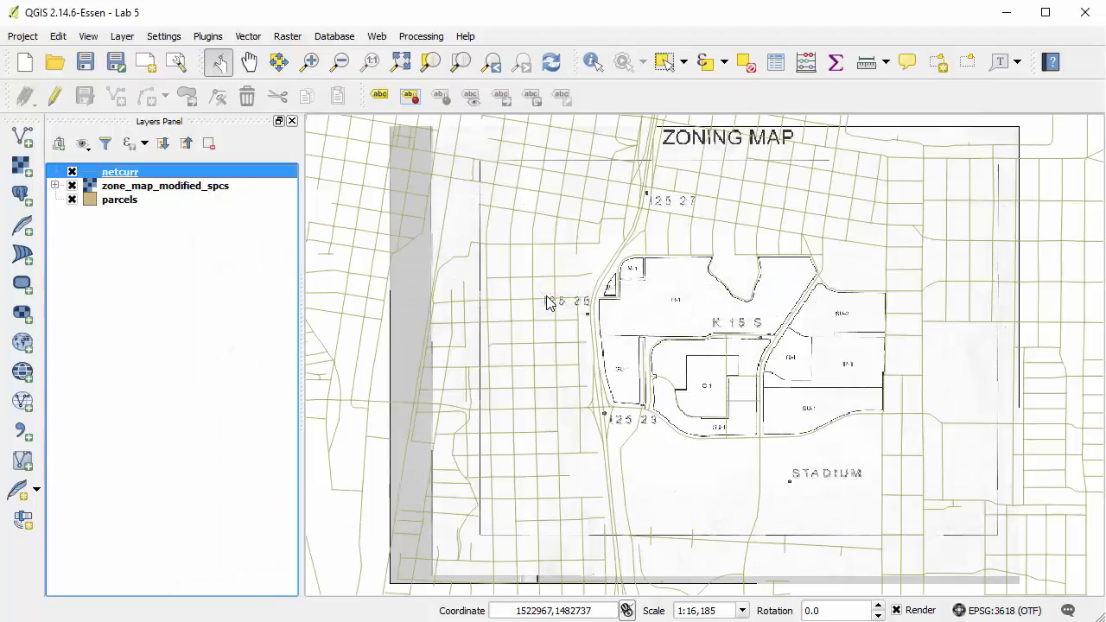
# Set the netcurr layer's line color to black (#000000) from the standard colors and apply the style
pyautogui.doubleClick(89, 177)
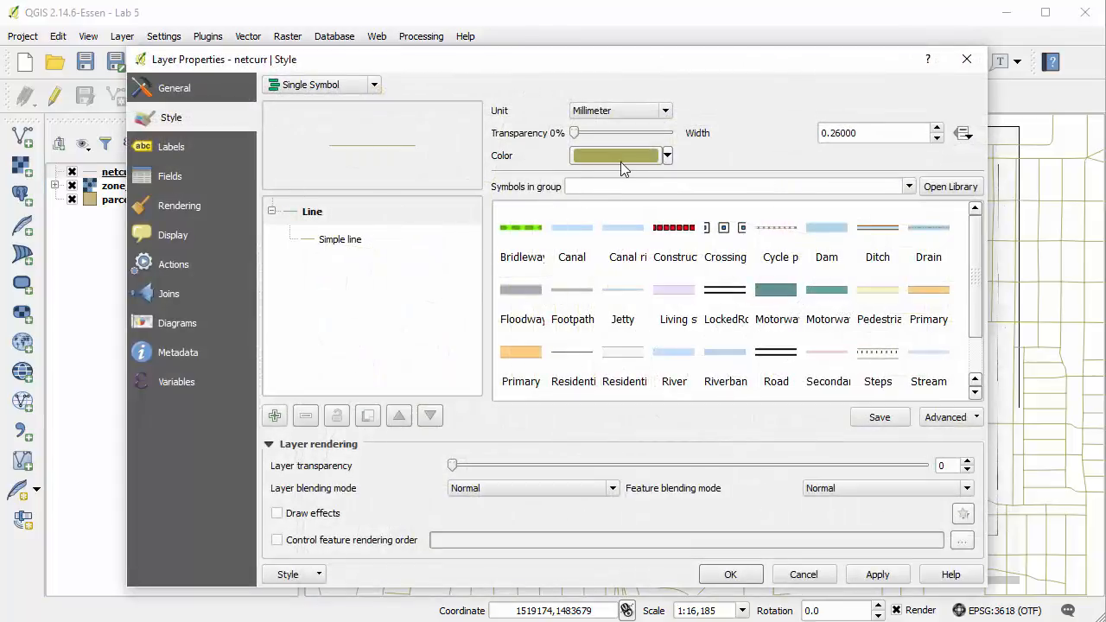
pyautogui.click(622, 160)
pyautogui.click(322, 179)
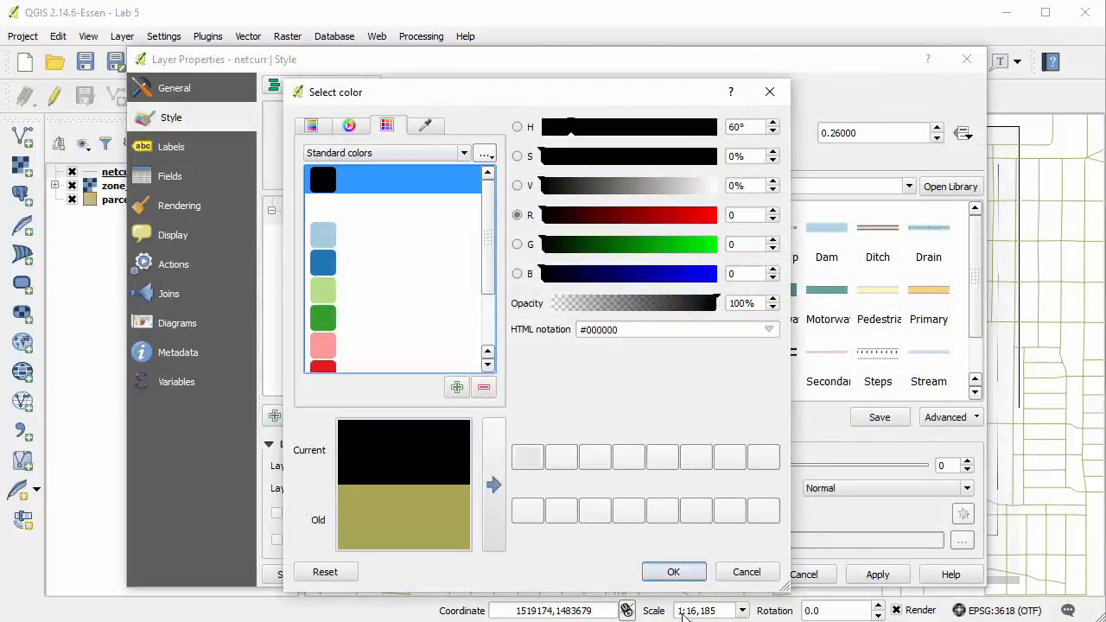
pyautogui.click(691, 572)
pyautogui.click(725, 574)
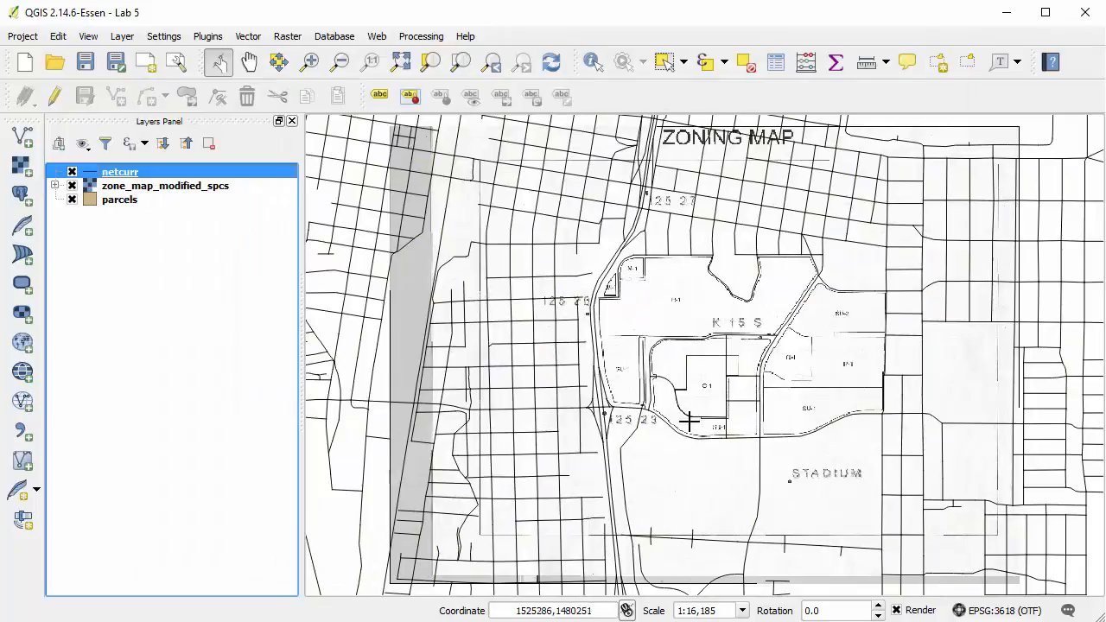